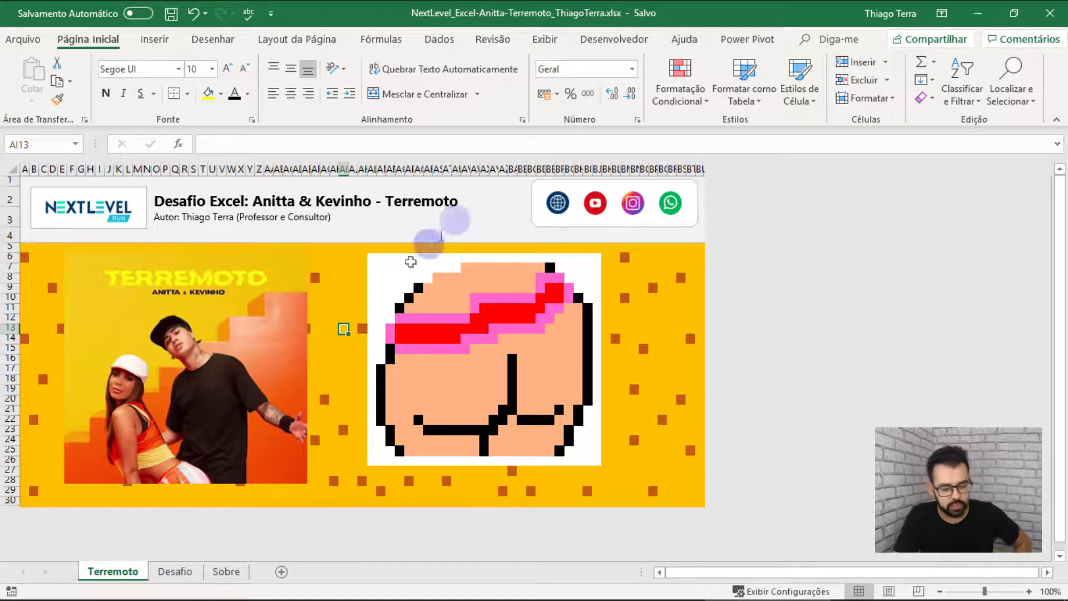
# Step: Open the Desafio worksheet with its task table and Status 1 and Status 2 summaries
pyautogui.click(170, 573)
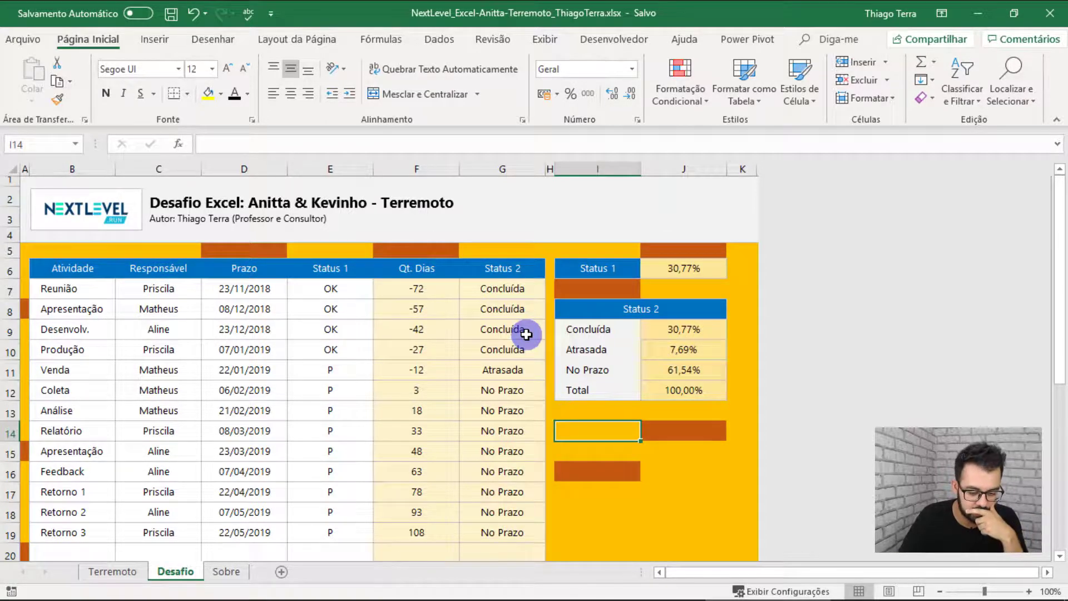
# Step: Clear the Qt. Dias values in F7:F31 and left-align those cells
pyautogui.scroll(-2, 641, 436)
pyautogui.scroll(-3, 642, 440)
pyautogui.scroll(5, 644, 440)
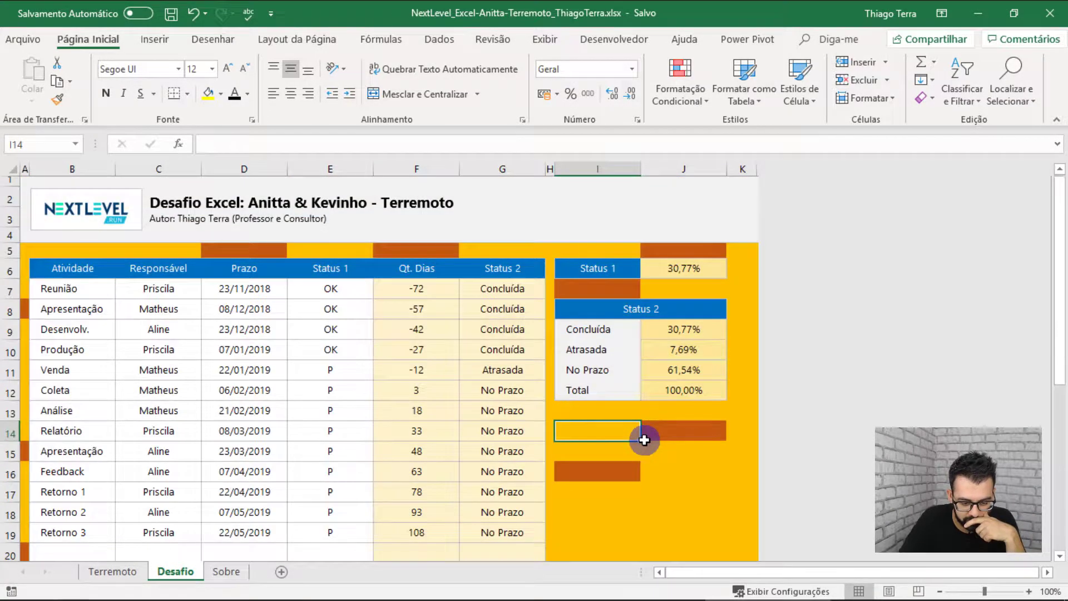
pyautogui.scroll(-4, 645, 439)
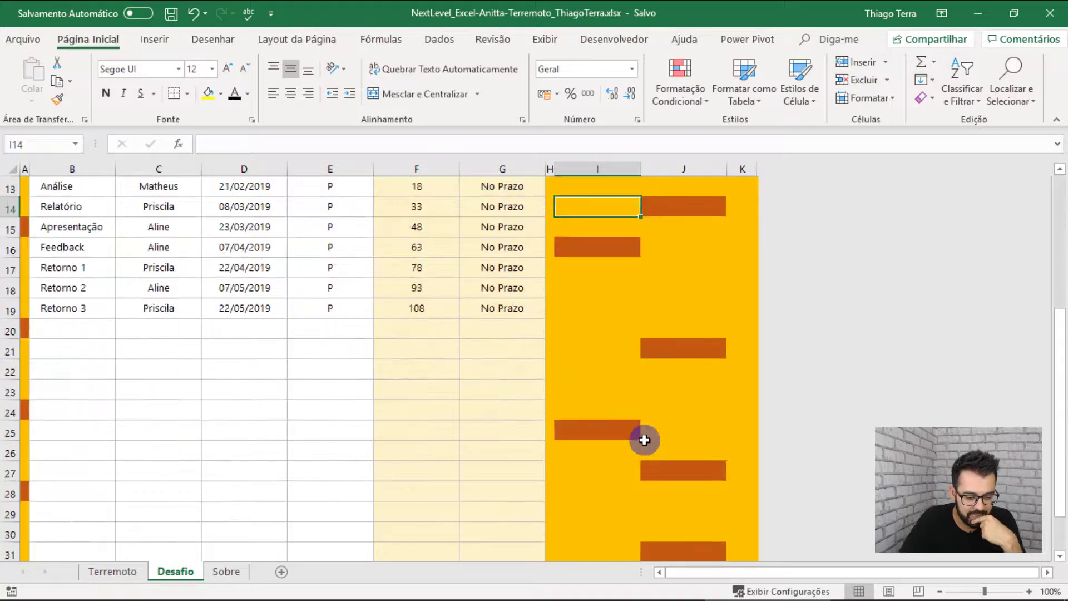
pyautogui.scroll(2, 644, 439)
pyautogui.scroll(2, 645, 440)
pyautogui.click(423, 292)
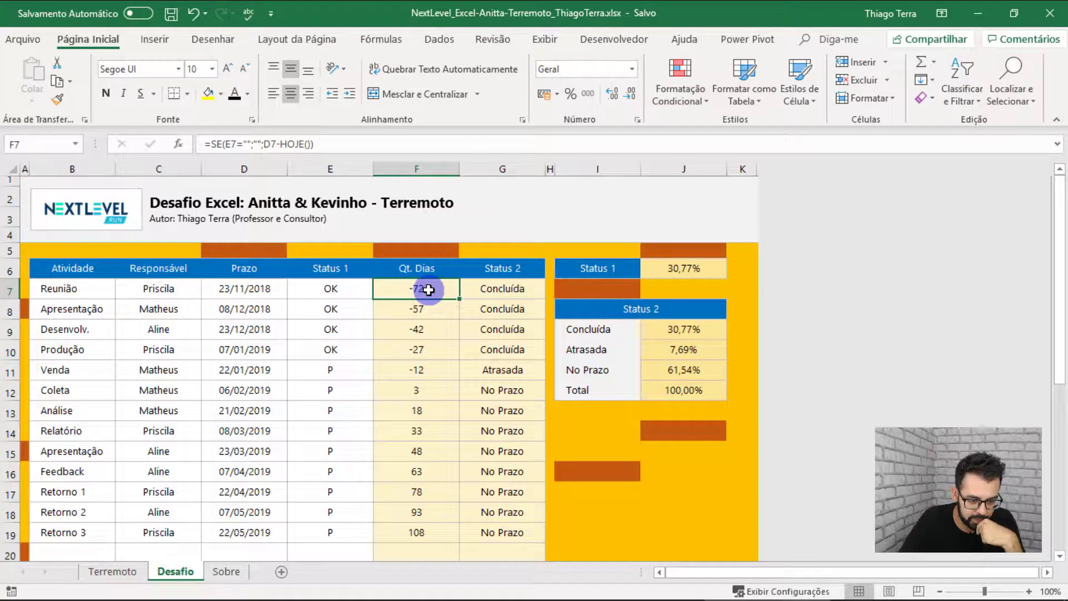
pyautogui.moveTo(428, 290); pyautogui.dragTo(422, 535)
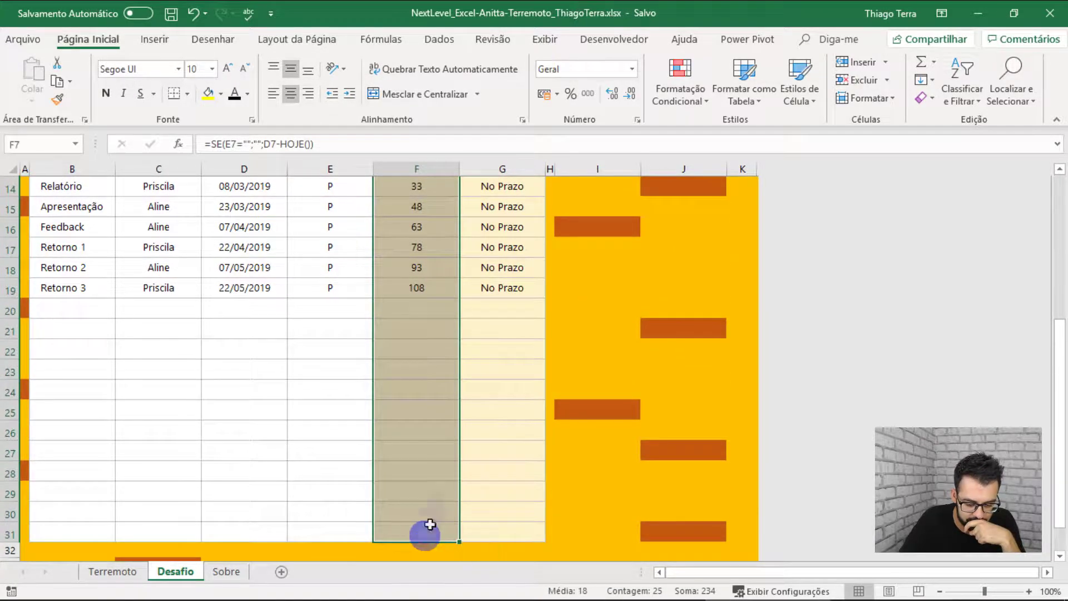
pyautogui.scroll(3, 465, 365)
pyautogui.scroll(2, 465, 365)
pyautogui.press('Delete')
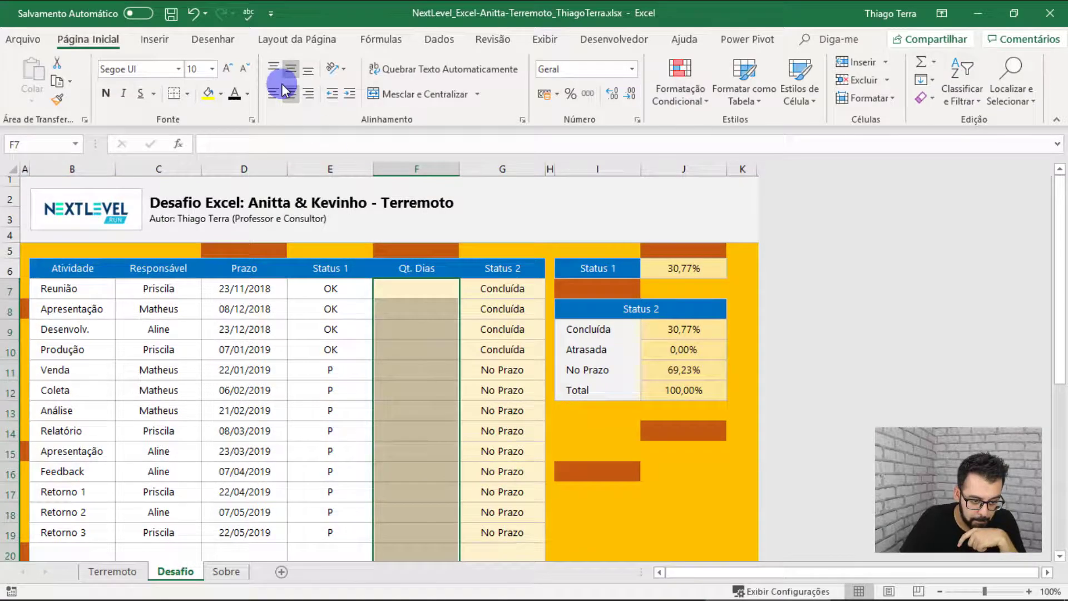
pyautogui.click(268, 98)
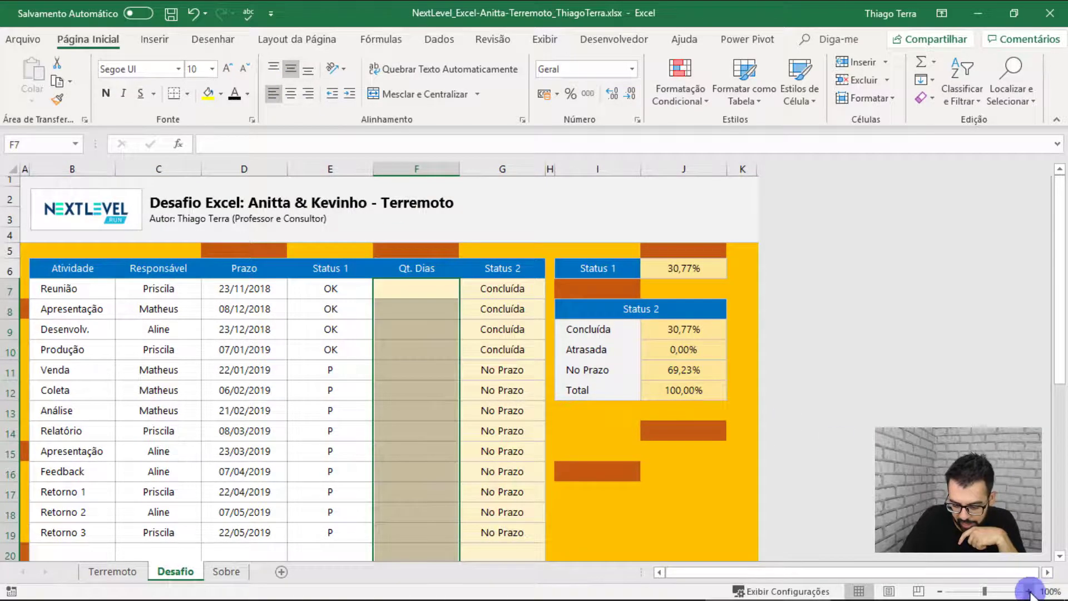
# Step: Zoom the sheet to 130% and begin a formula with '=' in F7
pyautogui.click(1029, 591)
pyautogui.click(1029, 591)
pyautogui.click(1029, 591)
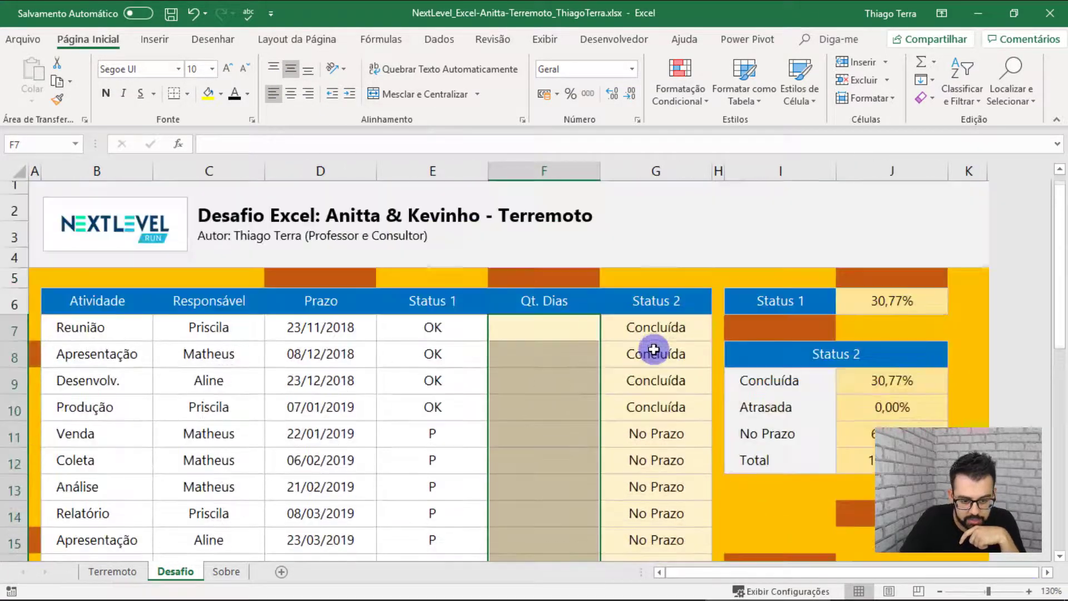
pyautogui.moveTo(1052, 217); pyautogui.dragTo(1064, 271)
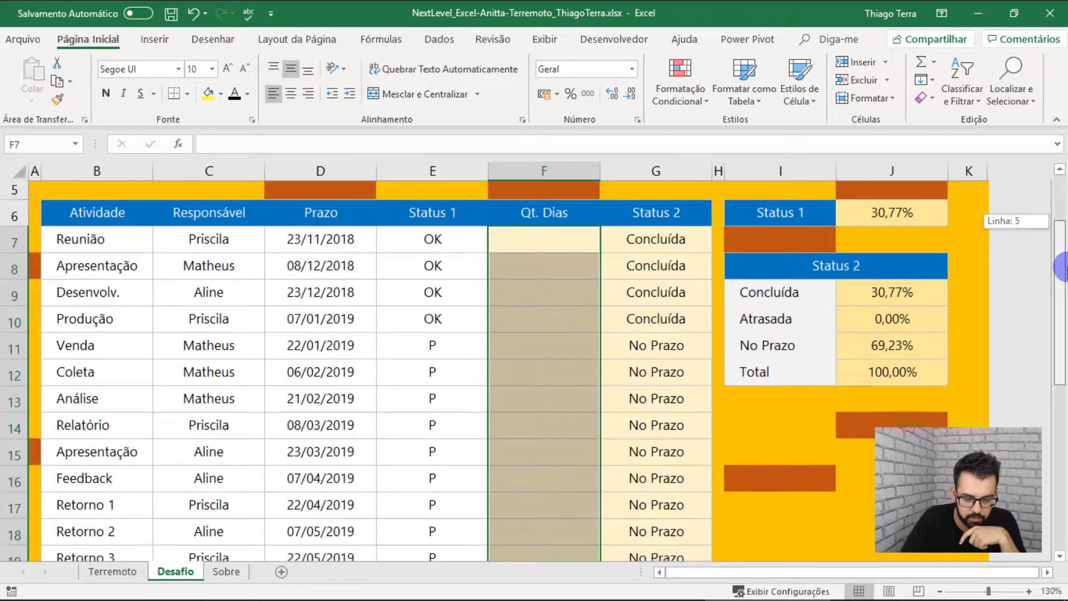
pyautogui.click(494, 236)
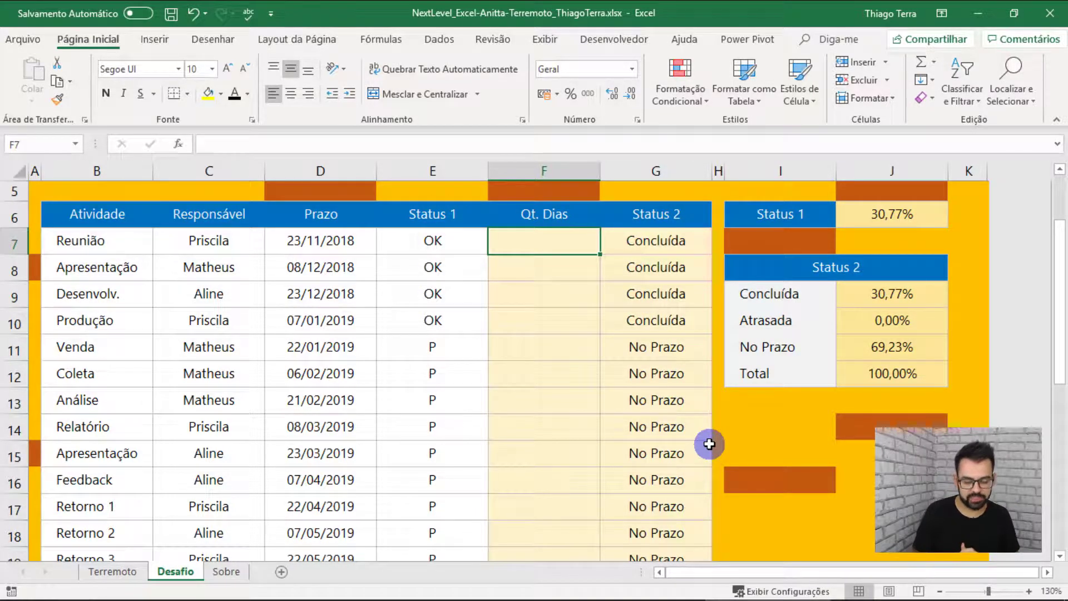
pyautogui.write('=')
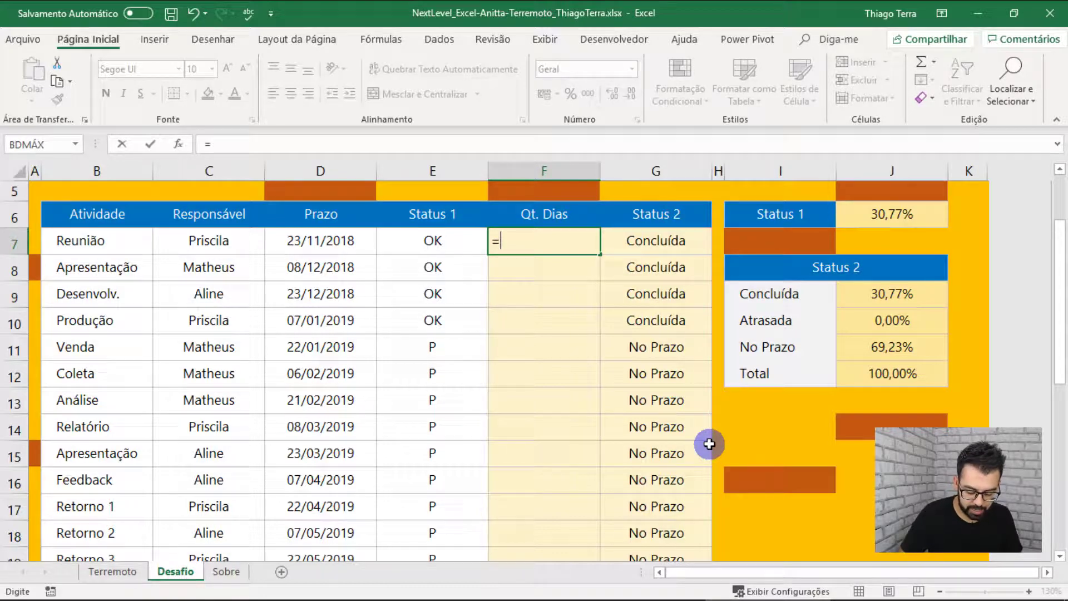
# Step: Enter =D7-HOJE() in F7 and format it as Geral so it shows -72
pyautogui.press('Left')
pyautogui.press('Left')
pyautogui.write('-HOJE(')
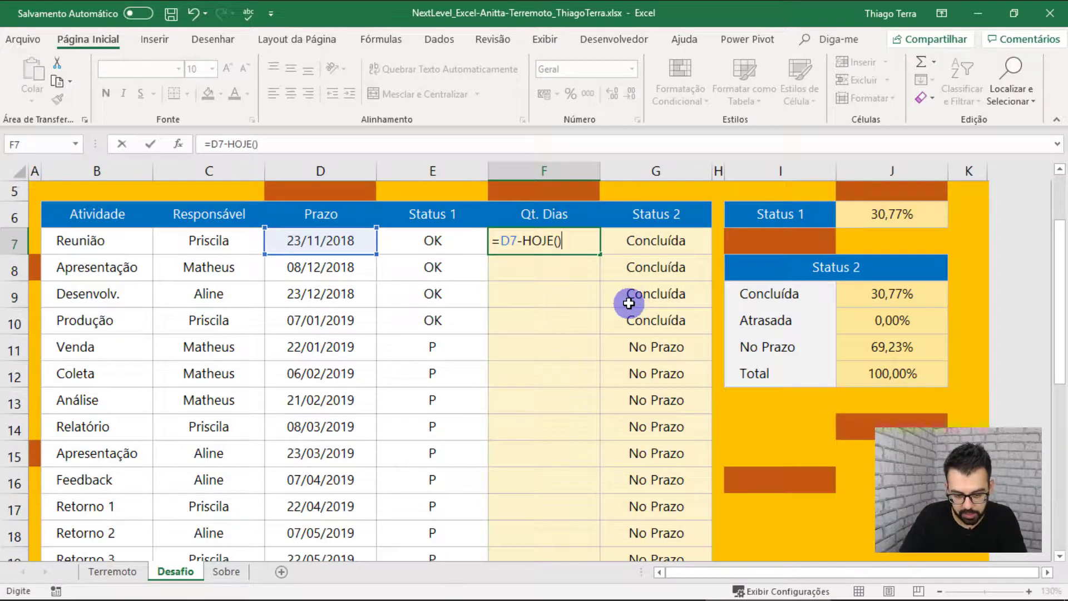
pyautogui.click(546, 250)
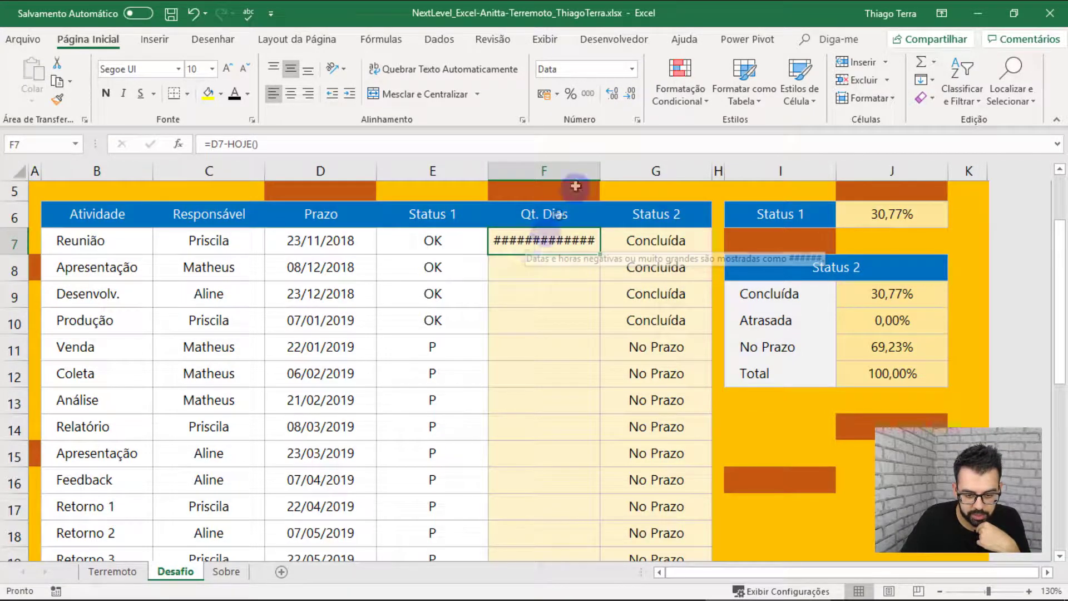
pyautogui.click(633, 69)
pyautogui.click(579, 86)
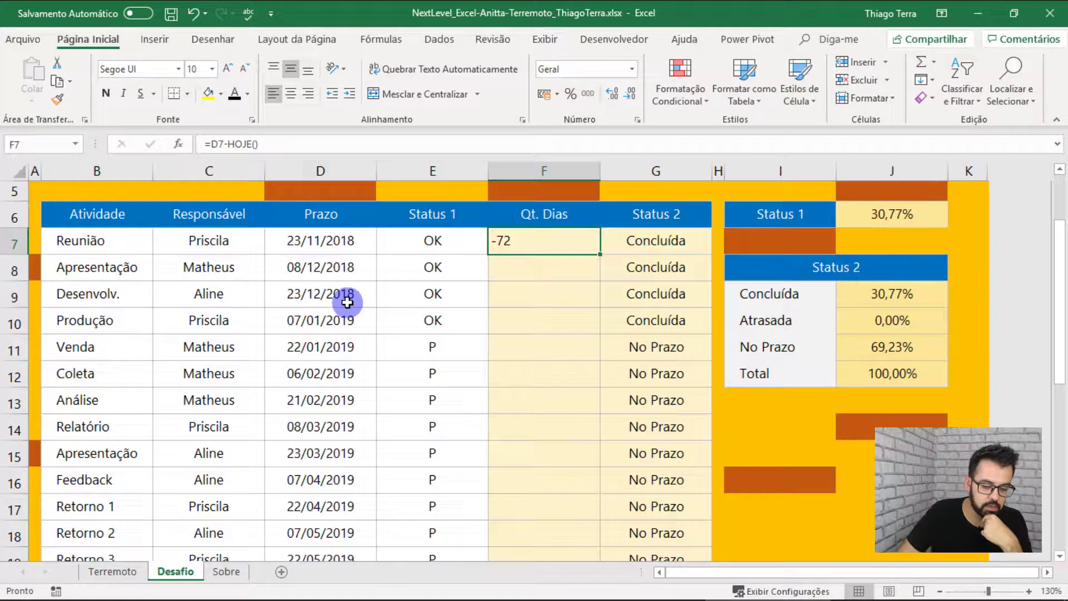
# Step: Fill the days formula down to F31, giving -72 to 108 and -43499 in empty rows
pyautogui.moveTo(600, 254); pyautogui.dragTo(601, 328)
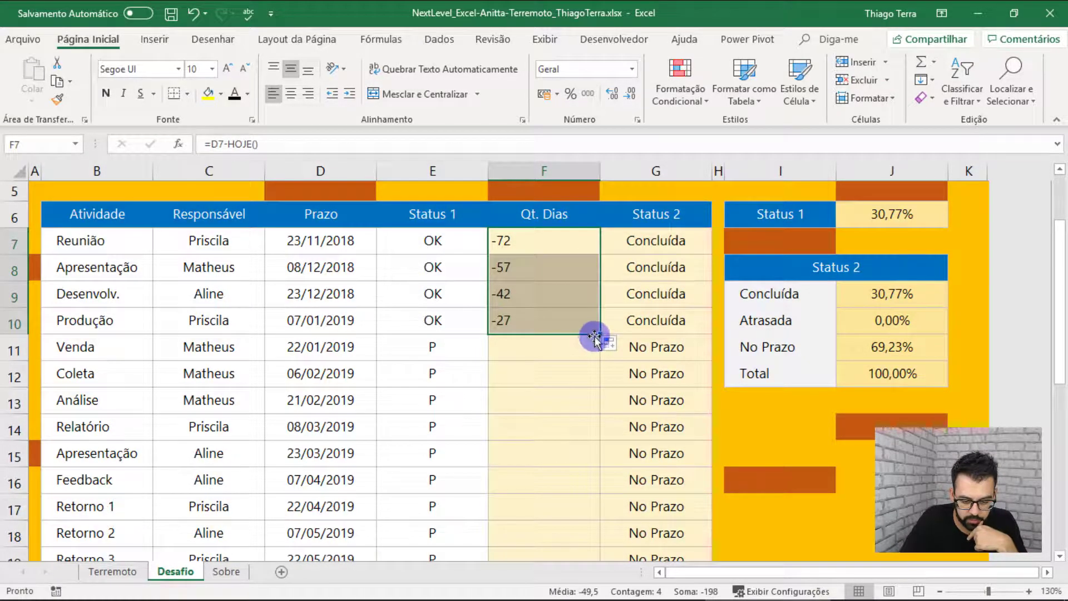
pyautogui.moveTo(600, 335); pyautogui.dragTo(579, 432)
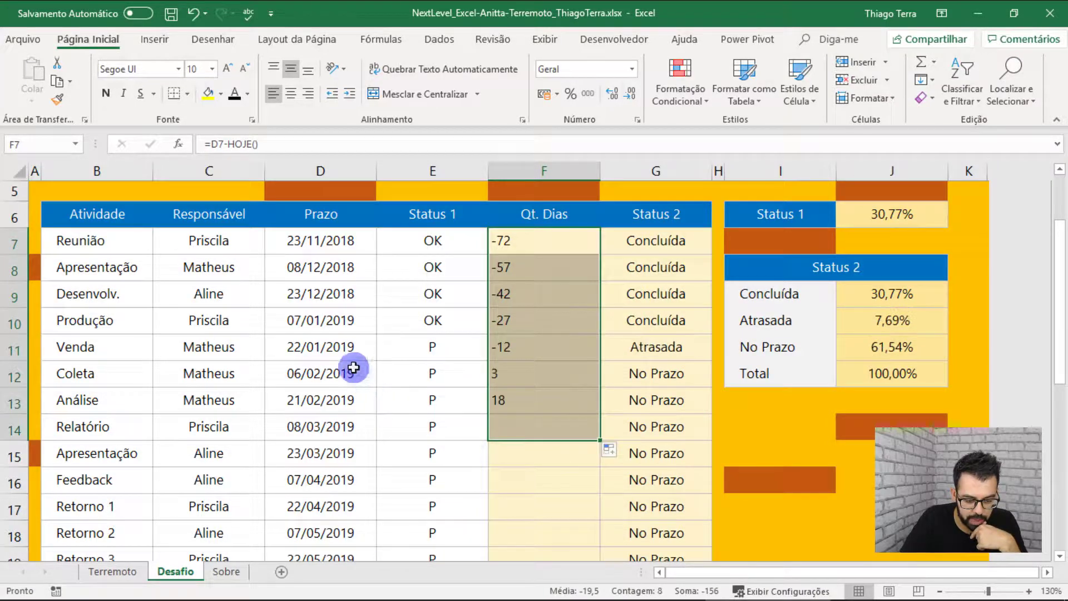
pyautogui.moveTo(348, 347); pyautogui.dragTo(357, 426)
pyautogui.moveTo(508, 377); pyautogui.dragTo(326, 417)
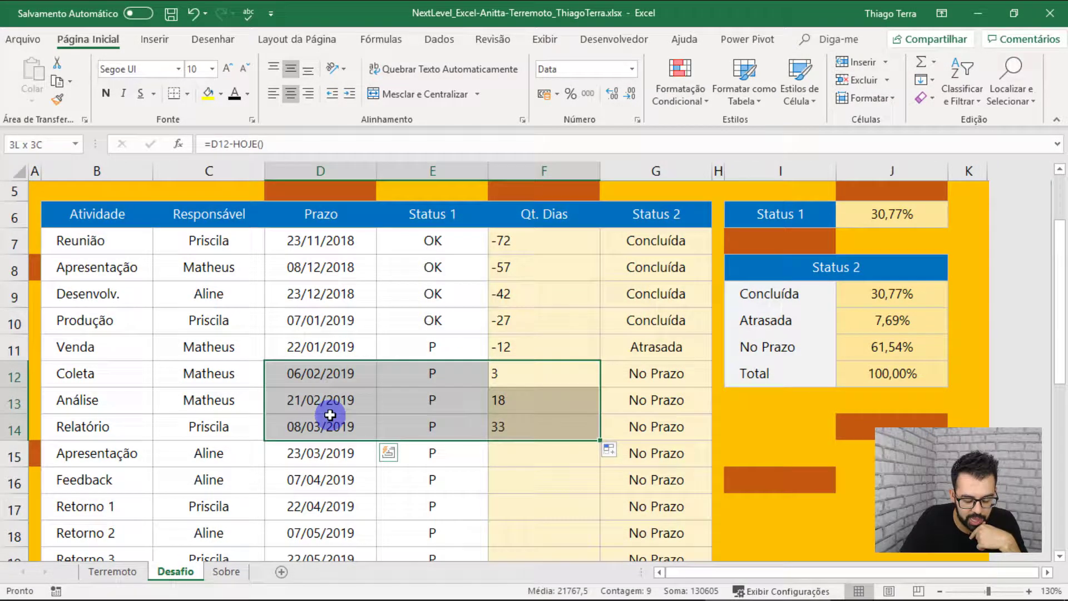
pyautogui.click(579, 428)
pyautogui.moveTo(602, 440); pyautogui.dragTo(560, 524)
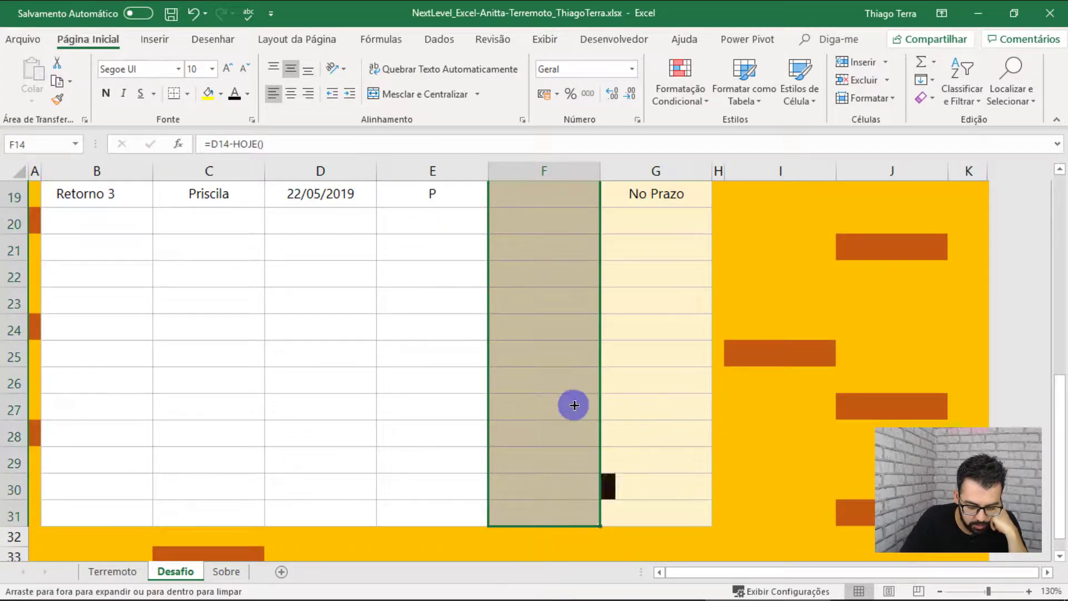
pyautogui.click(556, 301)
pyautogui.click(563, 227)
pyautogui.scroll(3, 563, 345)
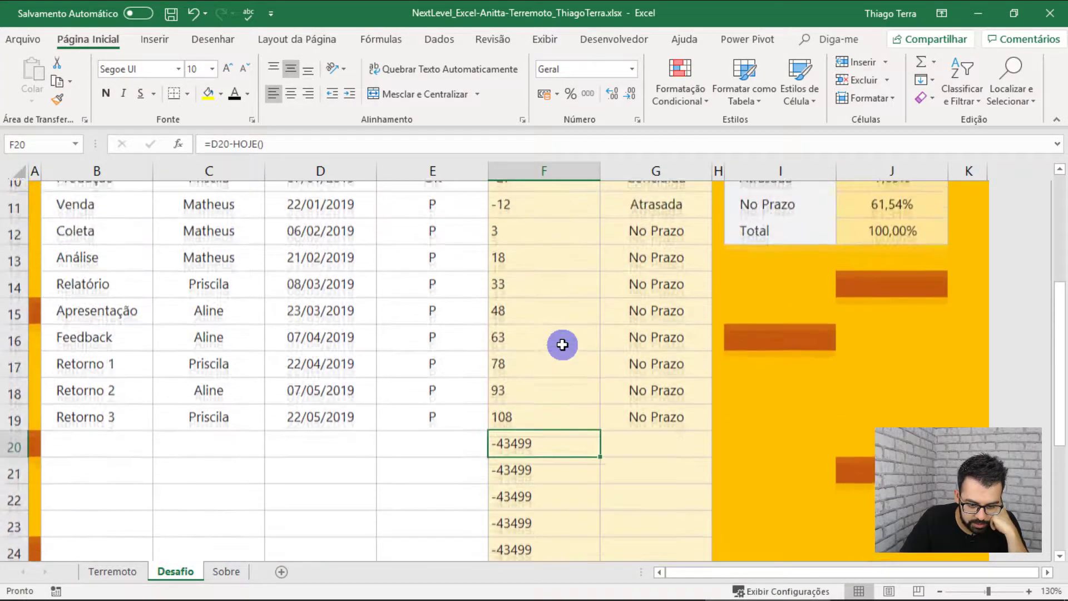
pyautogui.scroll(1, 562, 345)
pyautogui.scroll(2, 562, 345)
pyautogui.scroll(-4, 563, 345)
pyautogui.scroll(-2, 562, 345)
pyautogui.click(562, 345)
pyautogui.click(577, 248)
pyautogui.click(428, 217)
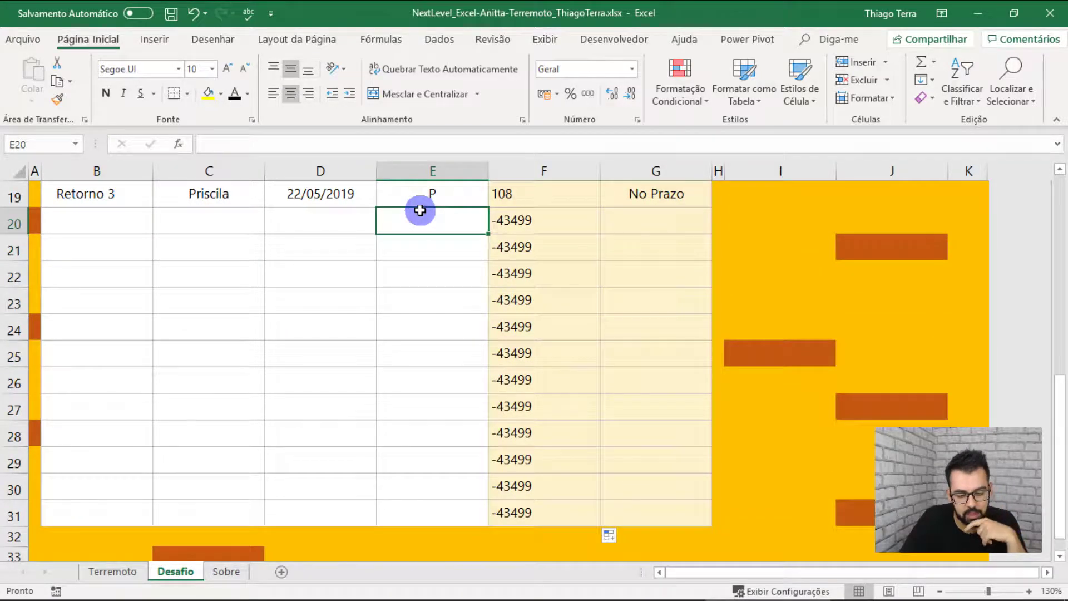
pyautogui.click(525, 217)
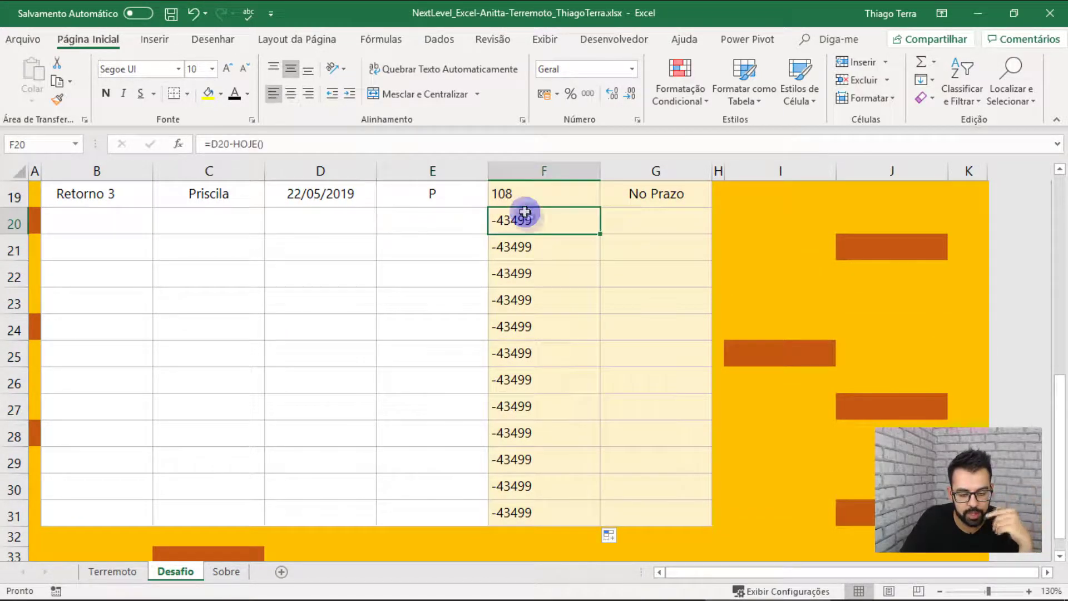
pyautogui.scroll(5, 528, 228)
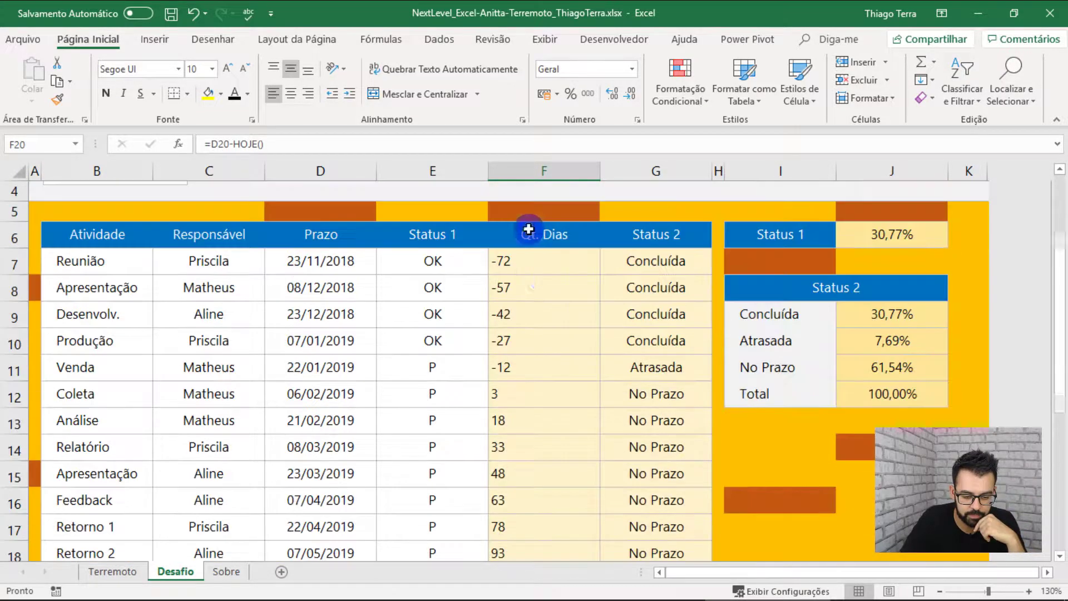
pyautogui.click(542, 261)
pyautogui.scroll(-4, 577, 316)
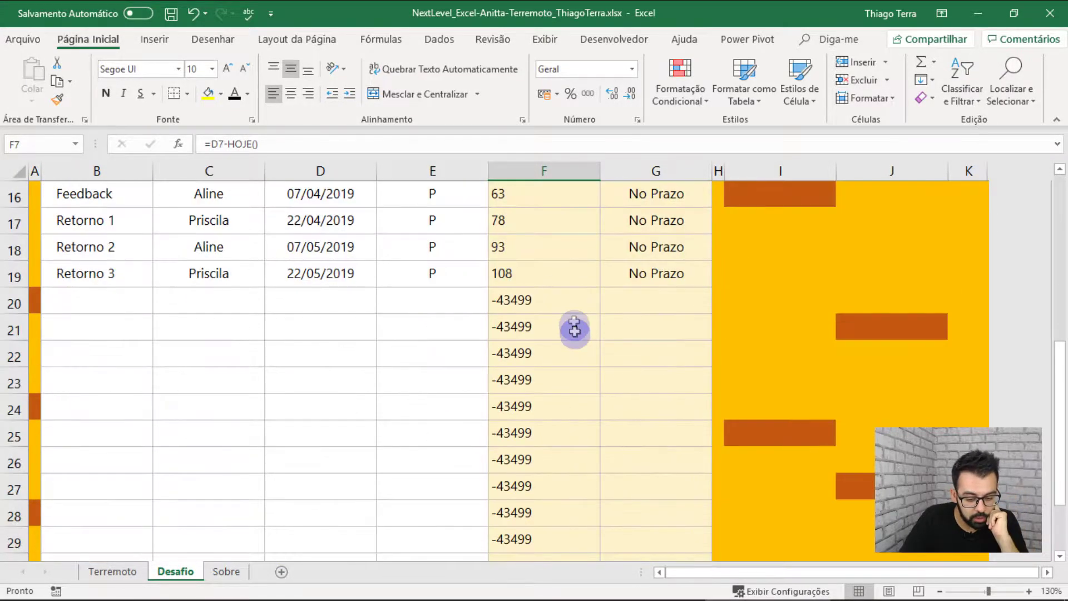
pyautogui.moveTo(543, 301); pyautogui.dragTo(557, 517)
pyautogui.click(559, 379)
pyautogui.click(560, 309)
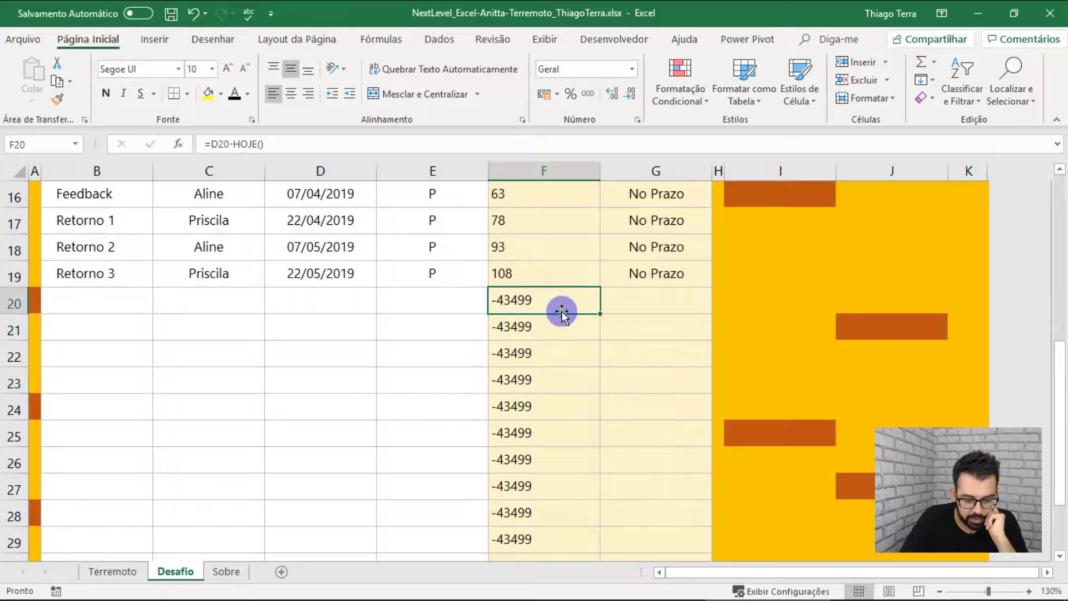
pyautogui.scroll(4, 561, 311)
pyautogui.click(538, 259)
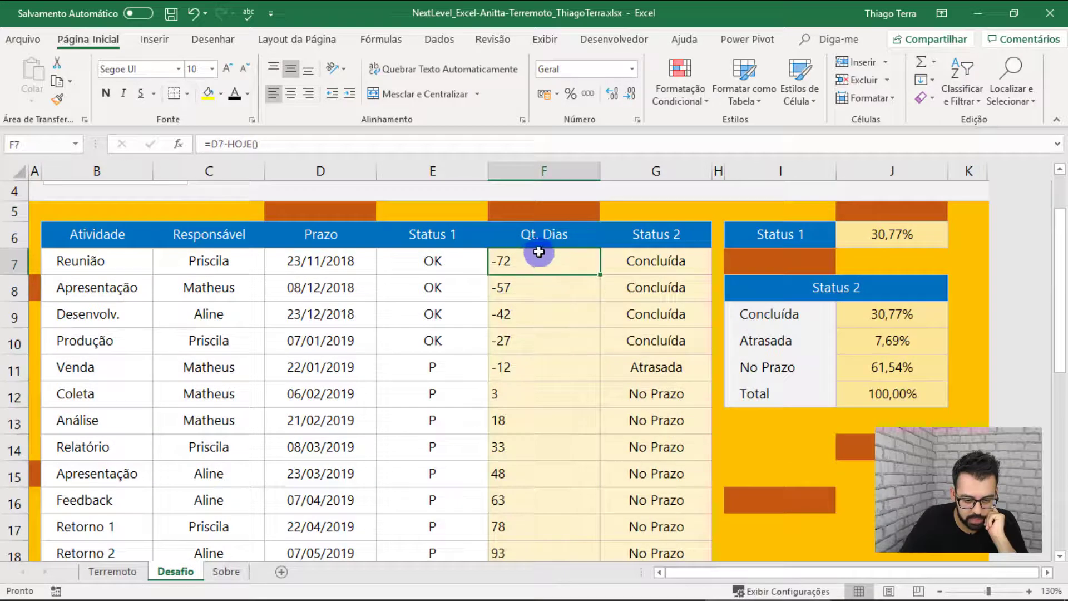
# Step: Rewrite F7 as =SE(D7="";"";D7-HOJE()), correcting the misplaced empty quotes
pyautogui.doubleClick(506, 260)
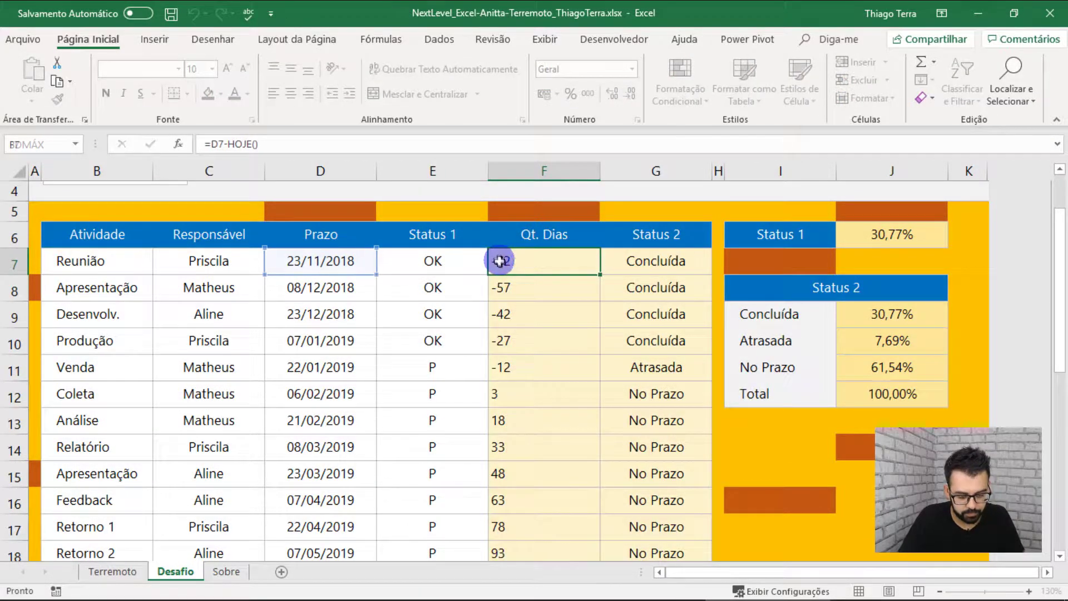
pyautogui.press('Escape')
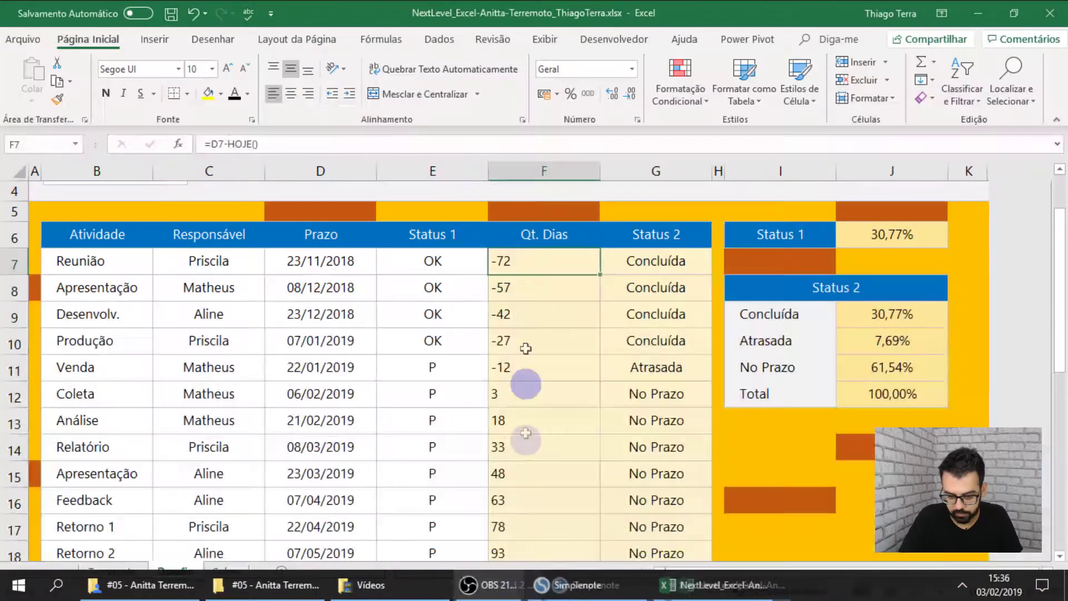
pyautogui.doubleClick(501, 258)
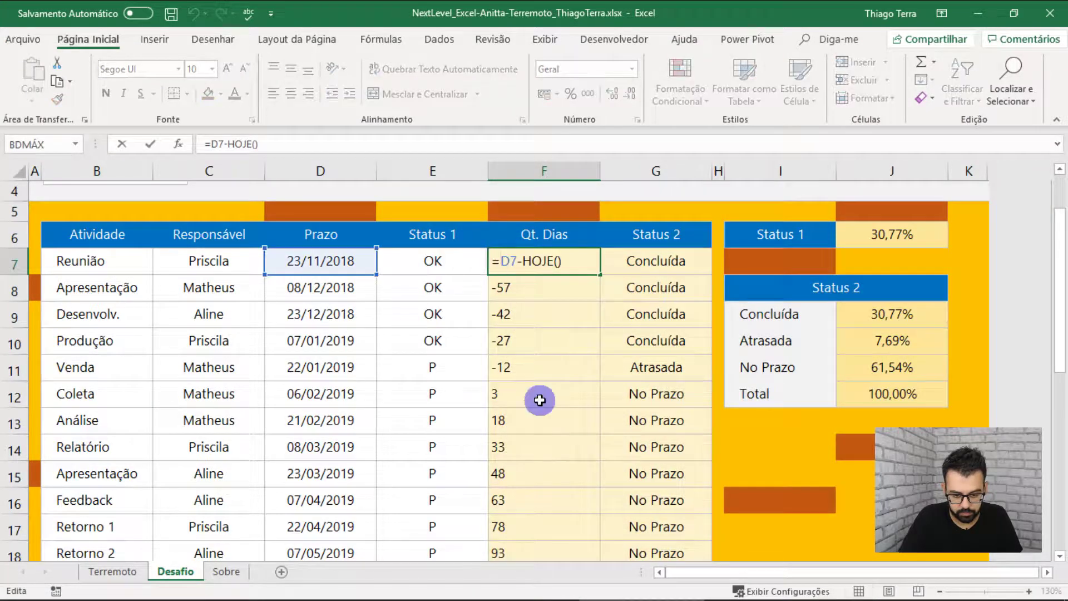
pyautogui.write('SE')
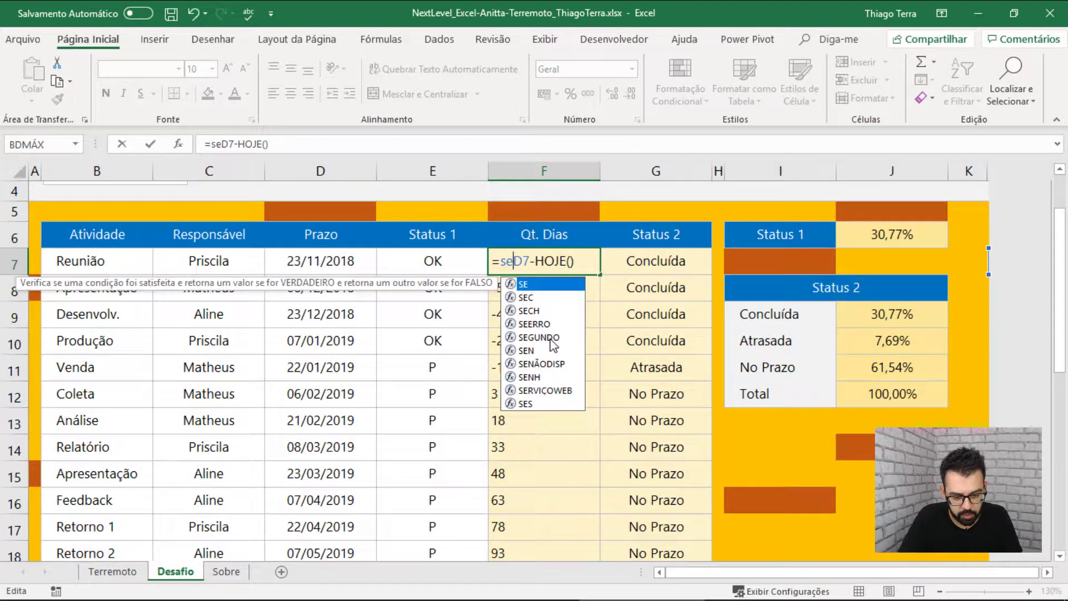
pyautogui.write('(')
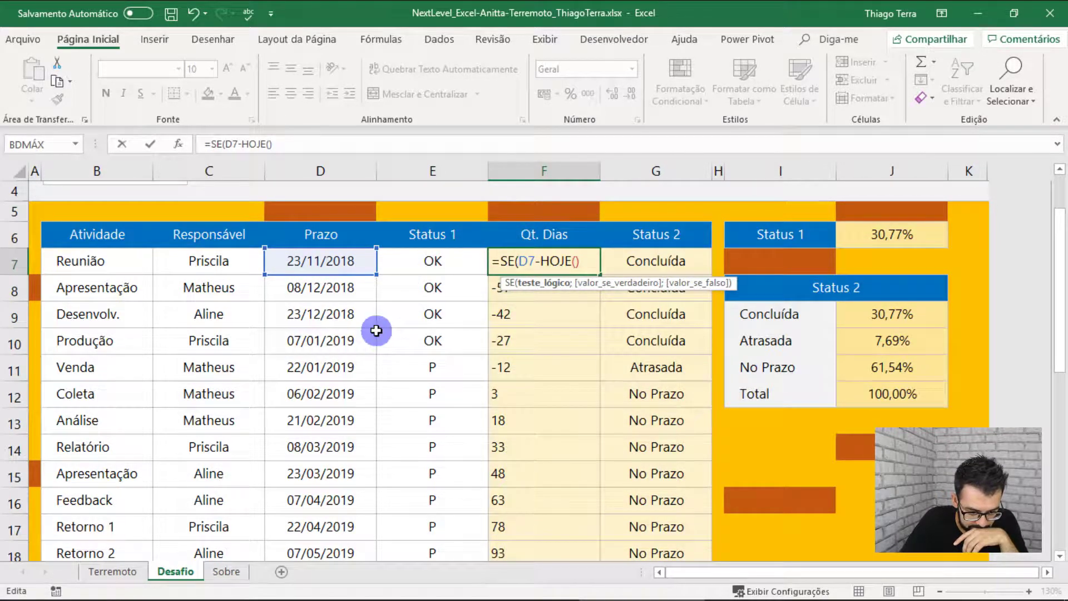
pyautogui.click(333, 257)
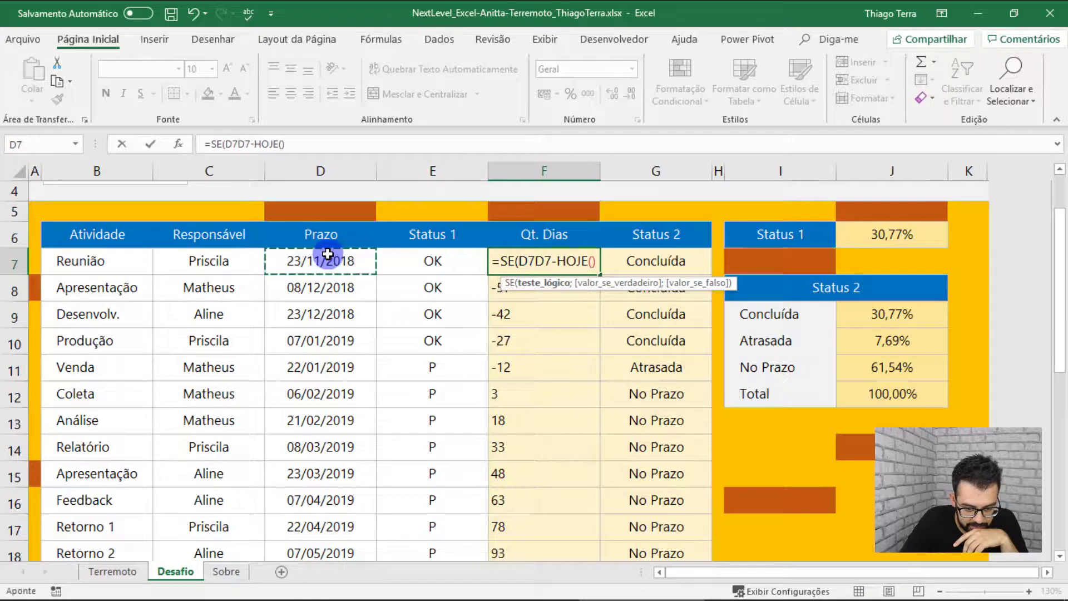
pyautogui.write('=""')
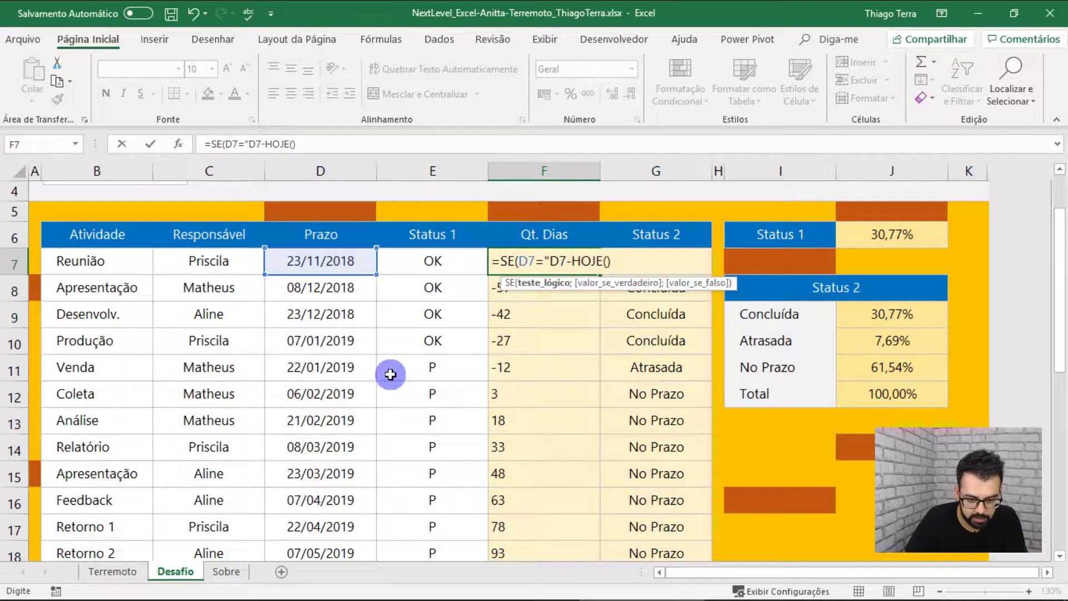
pyautogui.write(';')
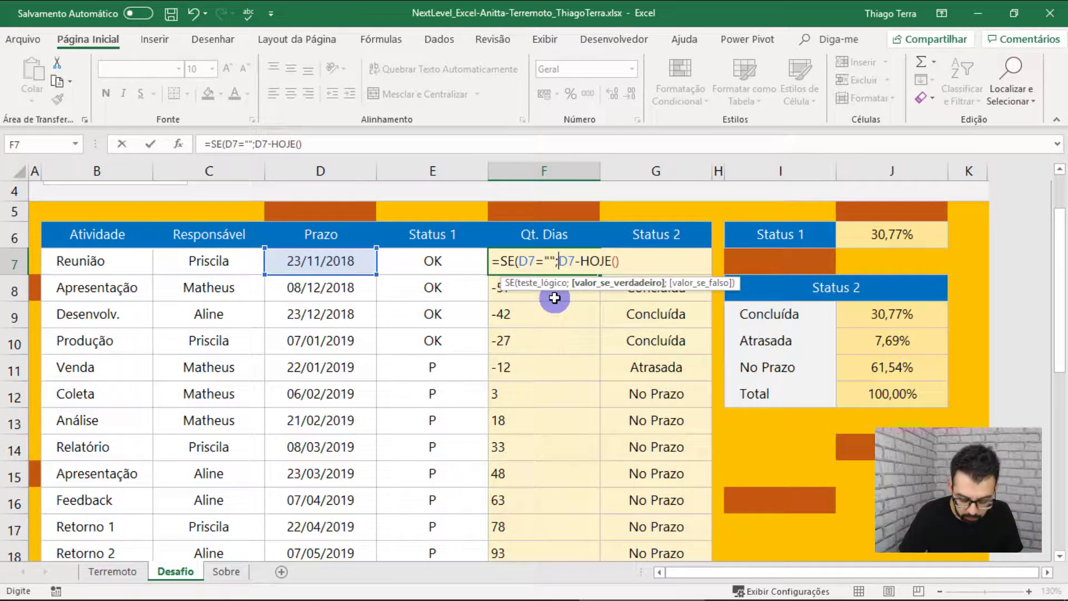
pyautogui.write('""')
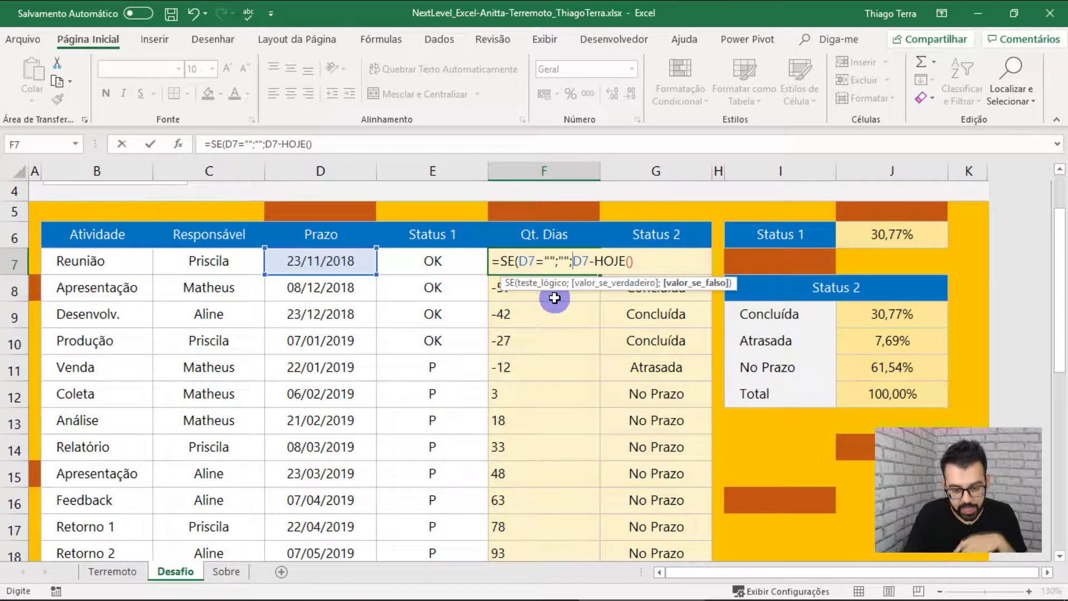
pyautogui.write(';')
pyautogui.moveTo(574, 259); pyautogui.dragTo(634, 261)
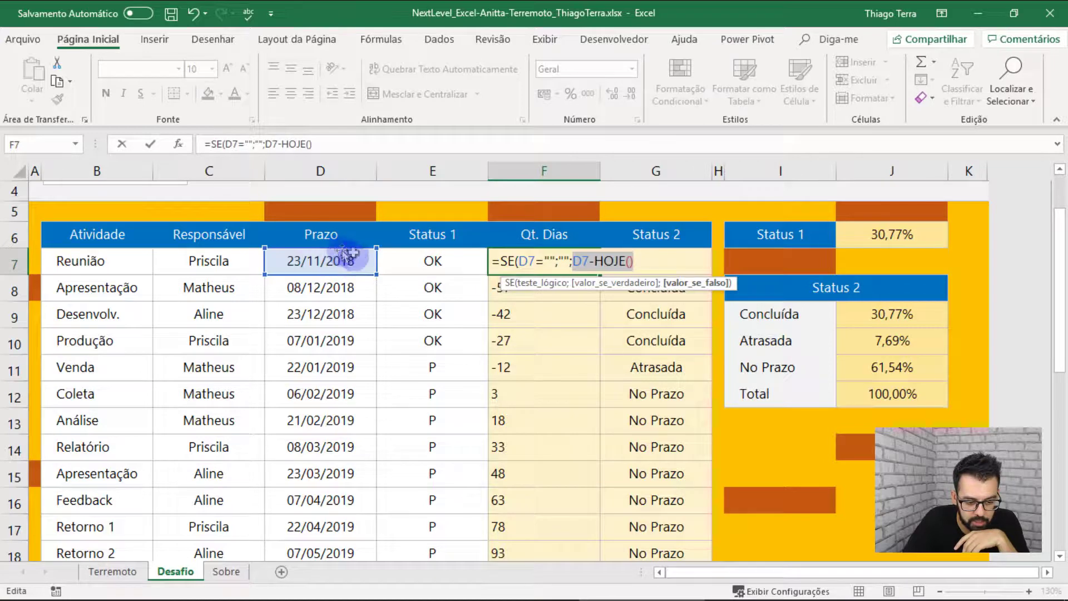
pyautogui.click(561, 260)
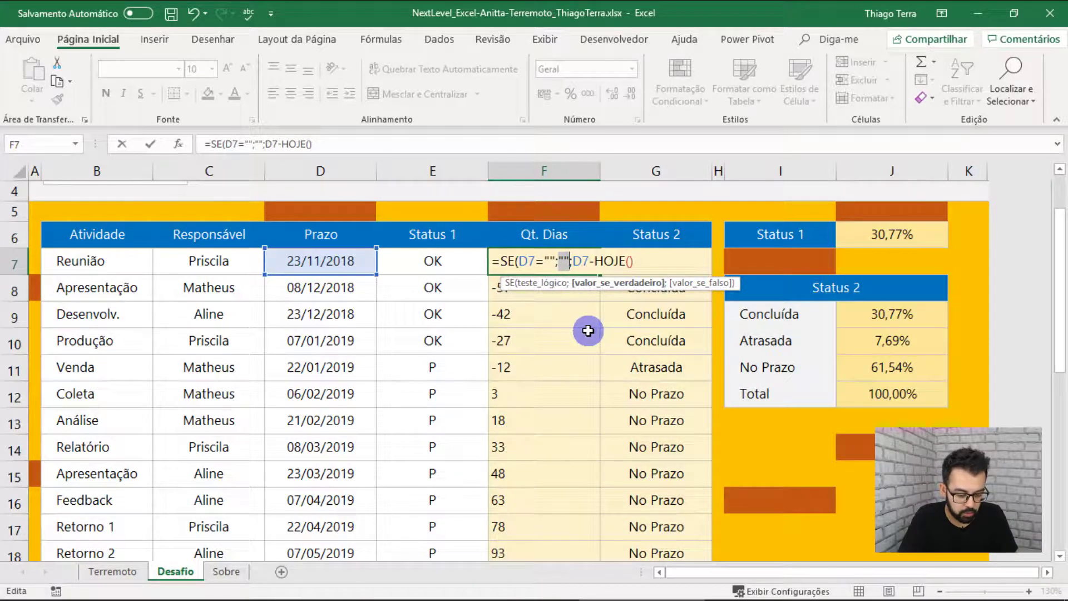
pyautogui.press('BackSpace')
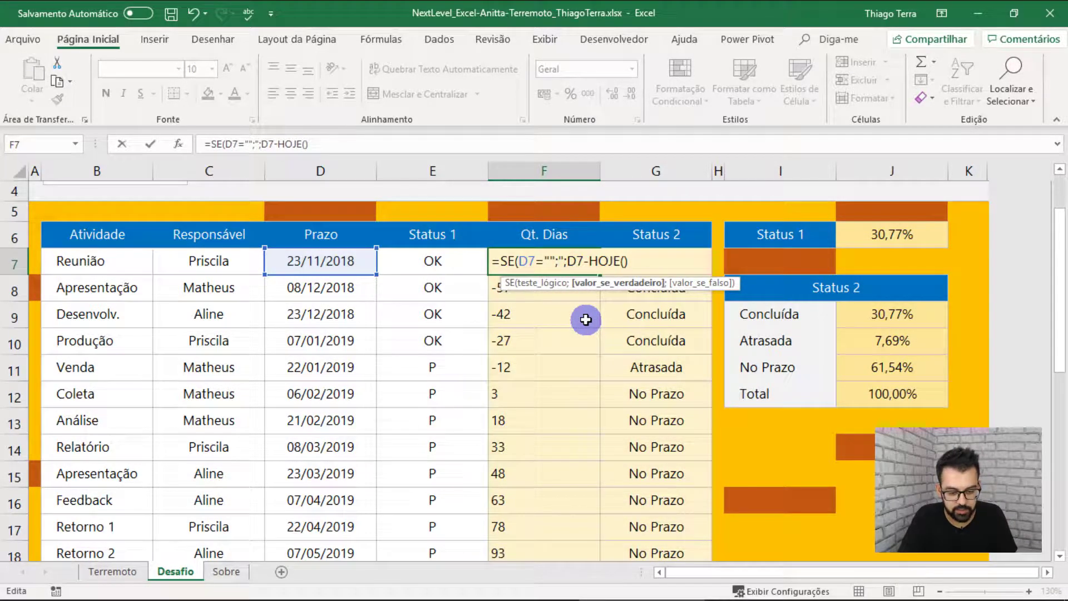
pyautogui.write('""')
pyautogui.click(637, 262)
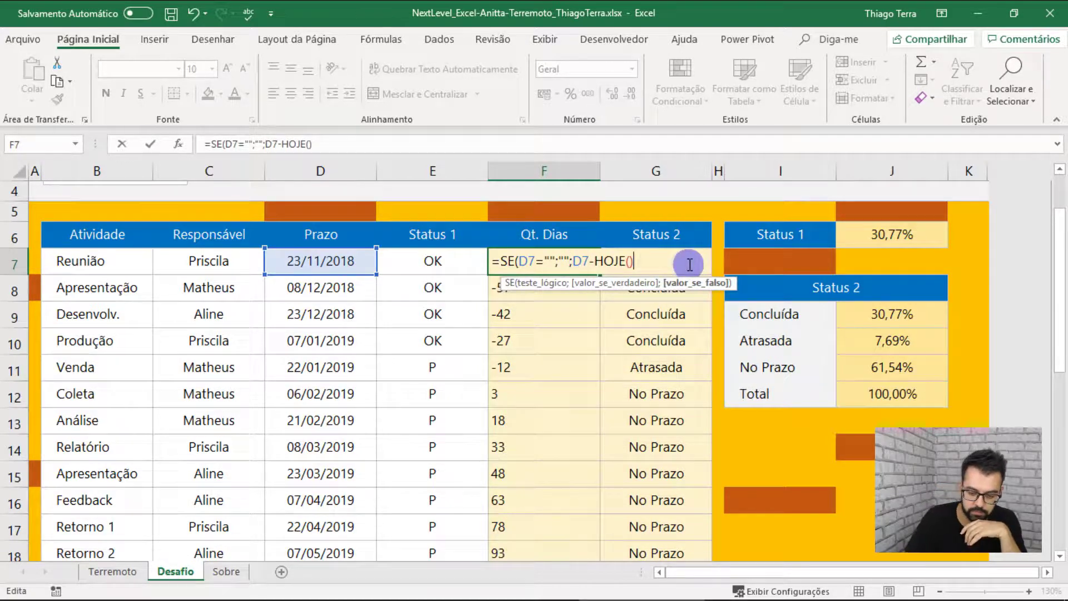
pyautogui.press('Return')
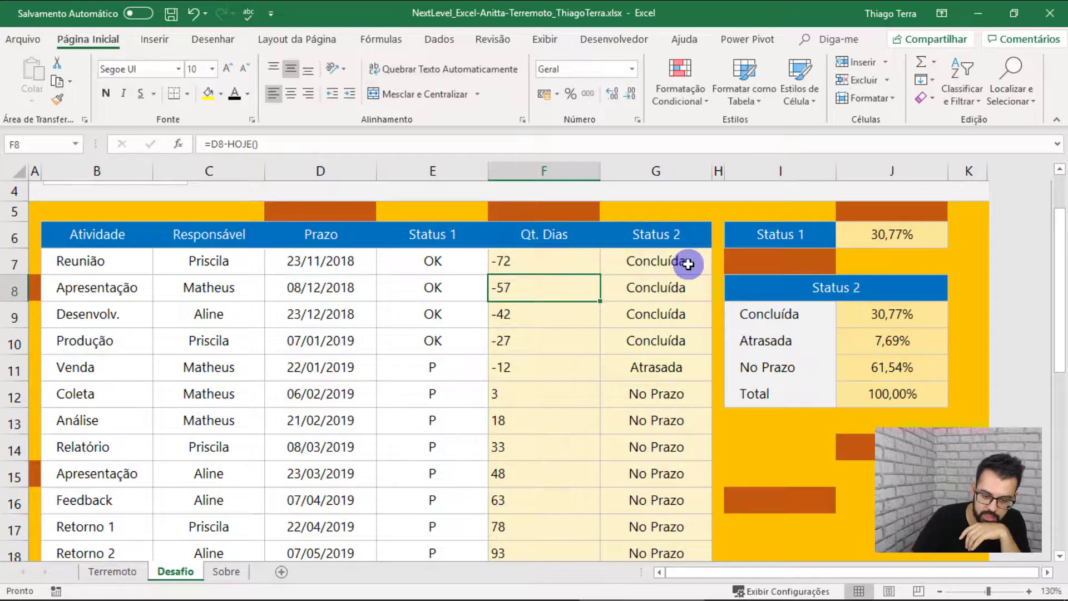
# Step: Fill F7's blank-aware formula down to F31, confirming empty rows like F20 stay blank
pyautogui.click(565, 270)
pyautogui.moveTo(600, 274); pyautogui.dragTo(578, 277)
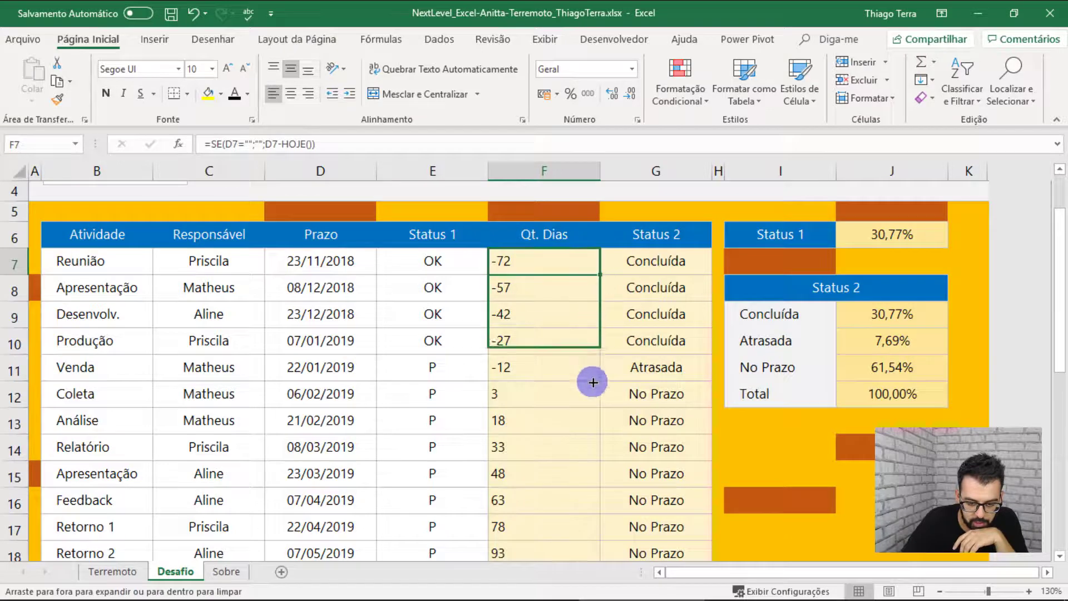
pyautogui.doubleClick(601, 277)
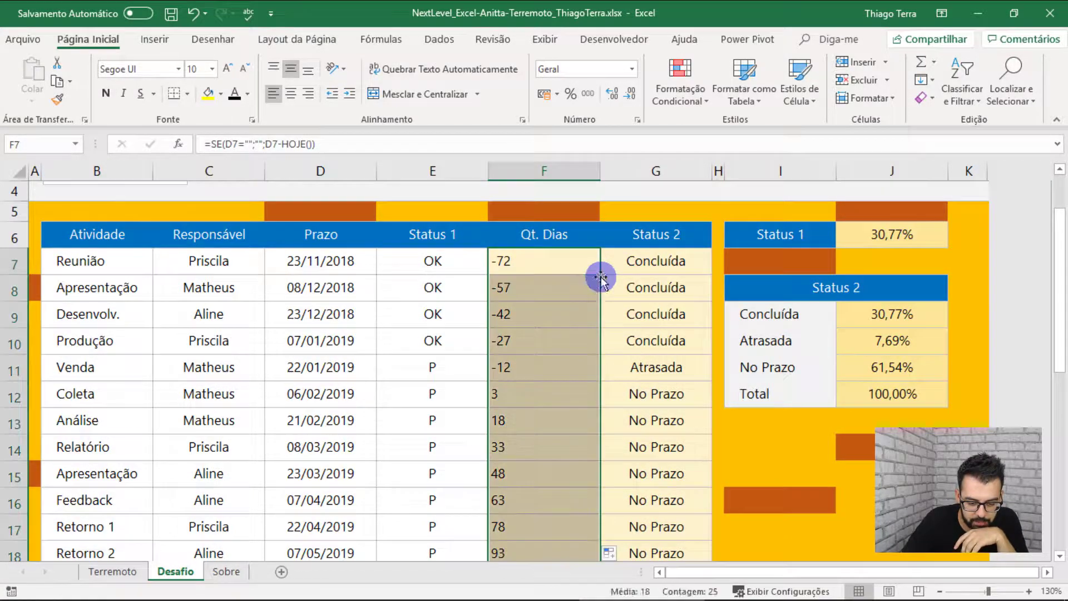
pyautogui.scroll(-3, 557, 337)
pyautogui.scroll(-2, 557, 340)
pyautogui.click(551, 228)
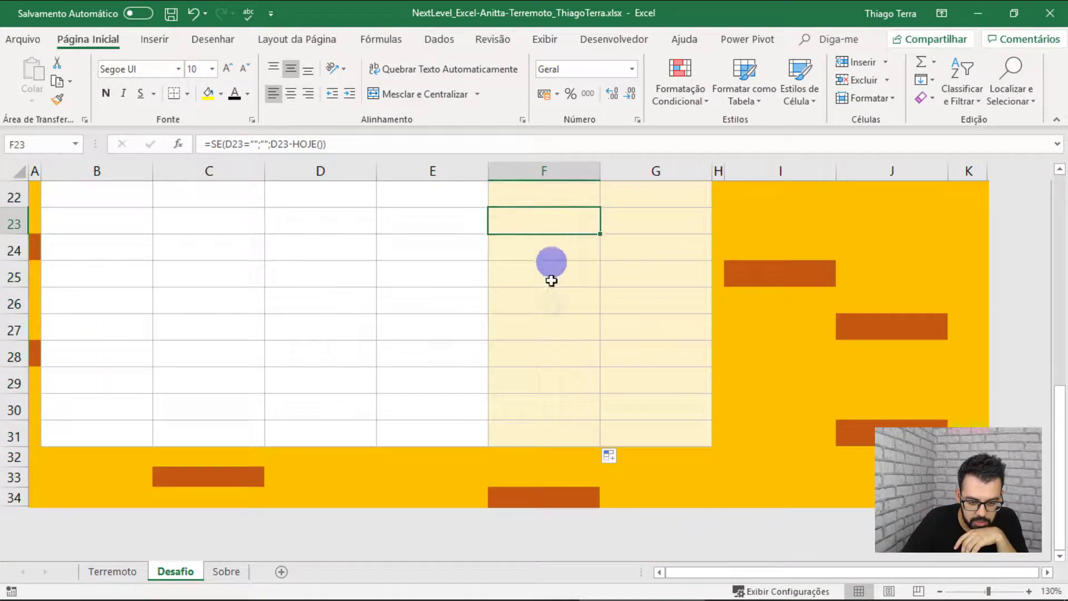
pyautogui.scroll(1, 551, 236)
pyautogui.click(518, 247)
pyautogui.moveTo(320, 221); pyautogui.dragTo(323, 406)
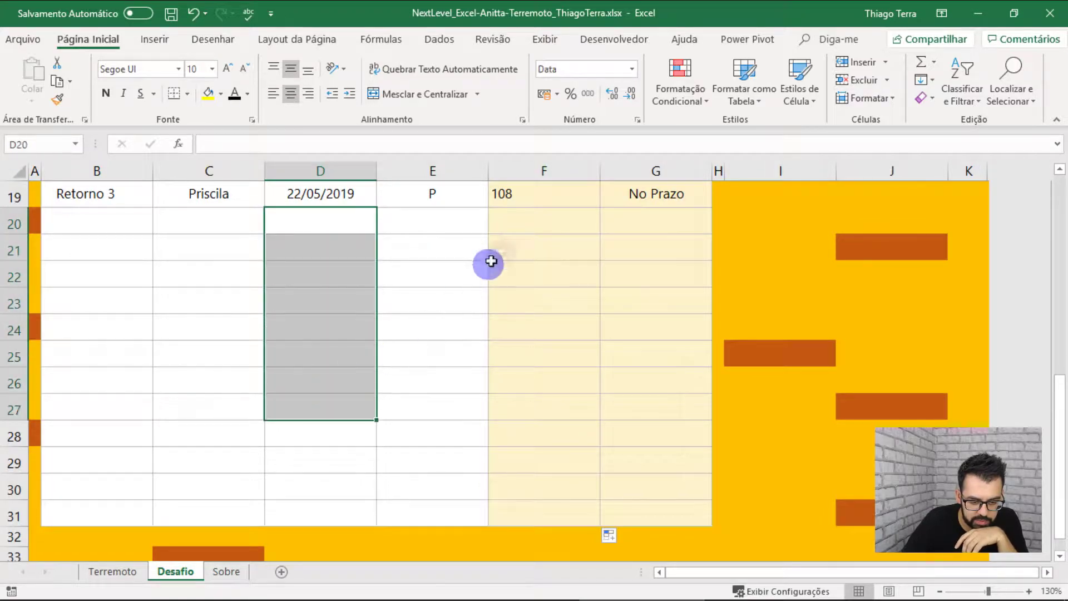
pyautogui.click(527, 227)
pyautogui.click(543, 301)
pyautogui.click(546, 219)
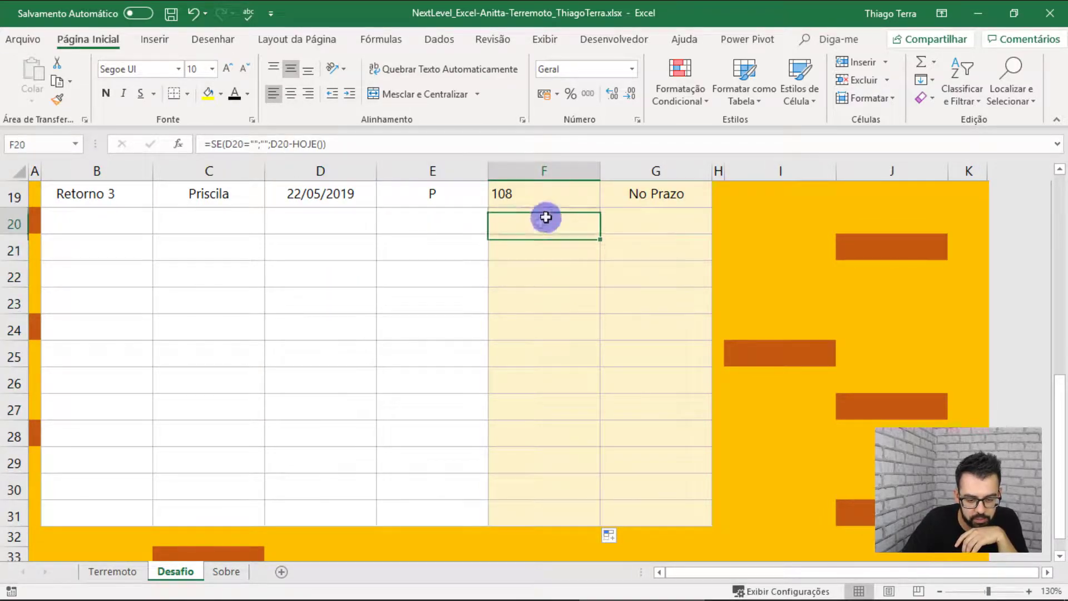
pyautogui.scroll(4, 556, 317)
pyautogui.scroll(2, 558, 319)
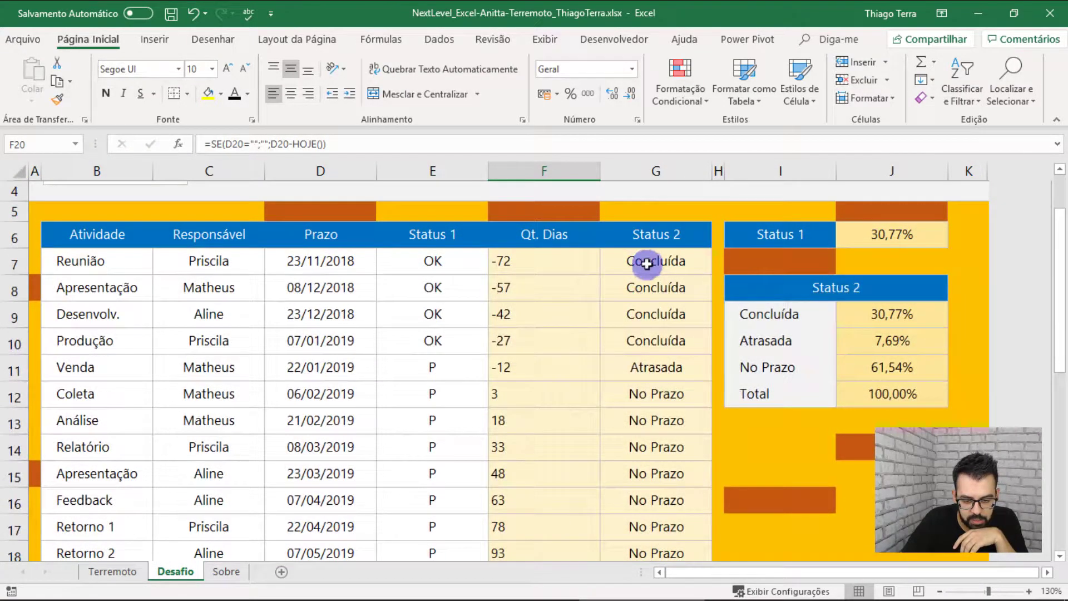
# Step: Left-align the Status 2 results in G7:G31
pyautogui.moveTo(643, 262); pyautogui.dragTo(647, 595)
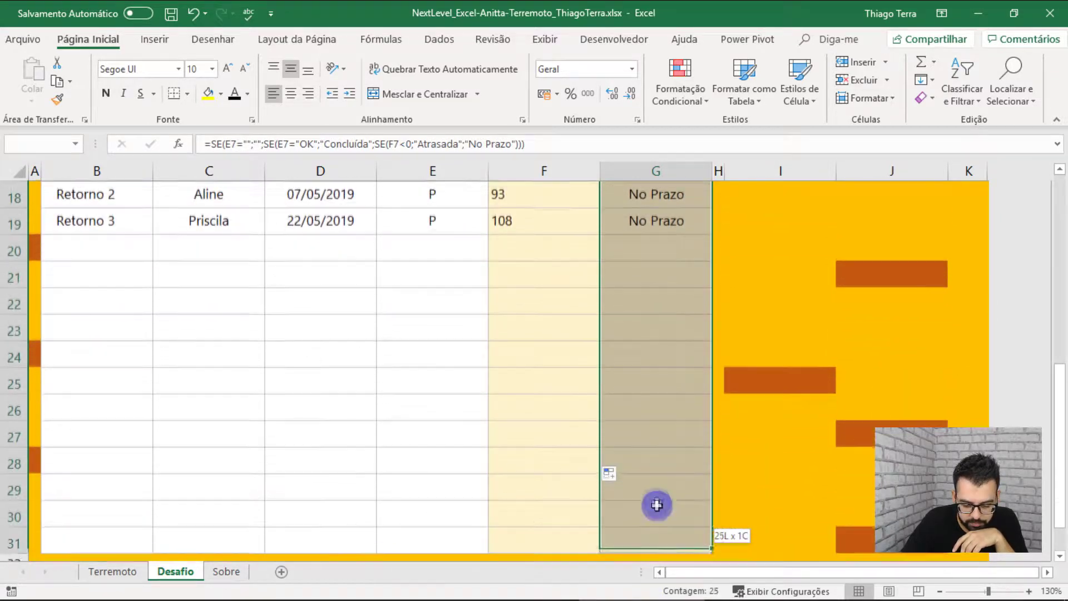
pyautogui.moveTo(647, 595); pyautogui.dragTo(657, 528)
pyautogui.scroll(3, 639, 374)
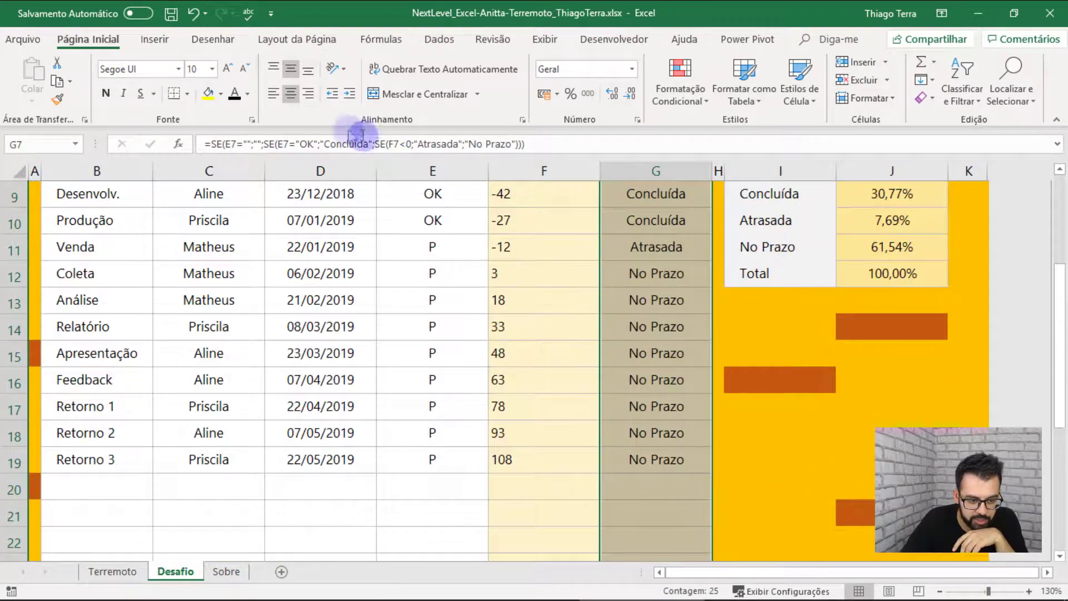
pyautogui.click(274, 93)
pyautogui.scroll(3, 473, 375)
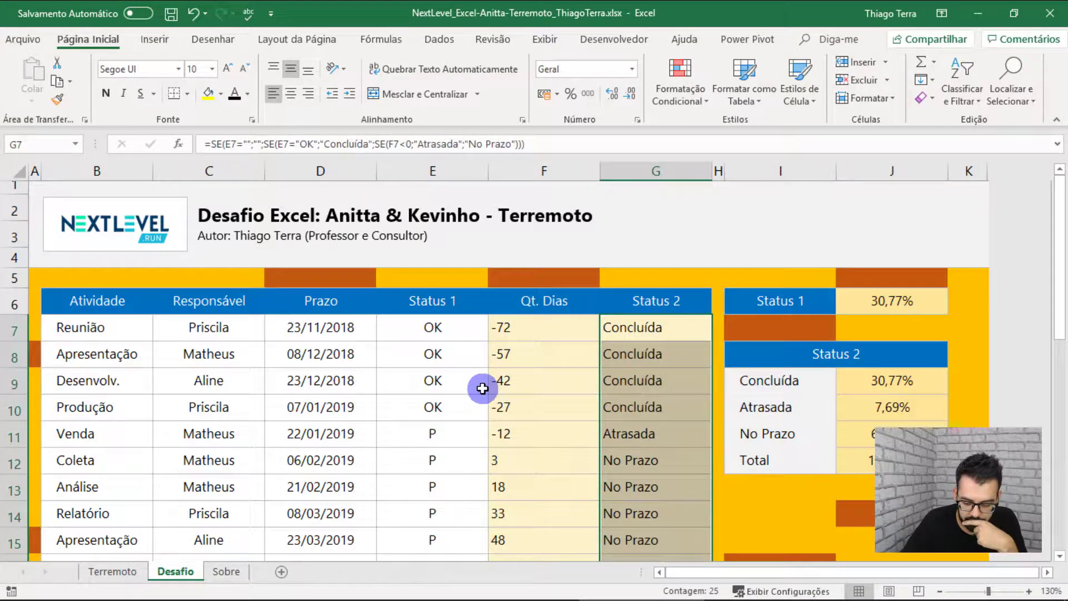
# Step: Delete the Status 2 results in G7:G31 and abandon a first SE attempt in G7
pyautogui.press('Delete')
pyautogui.click(652, 322)
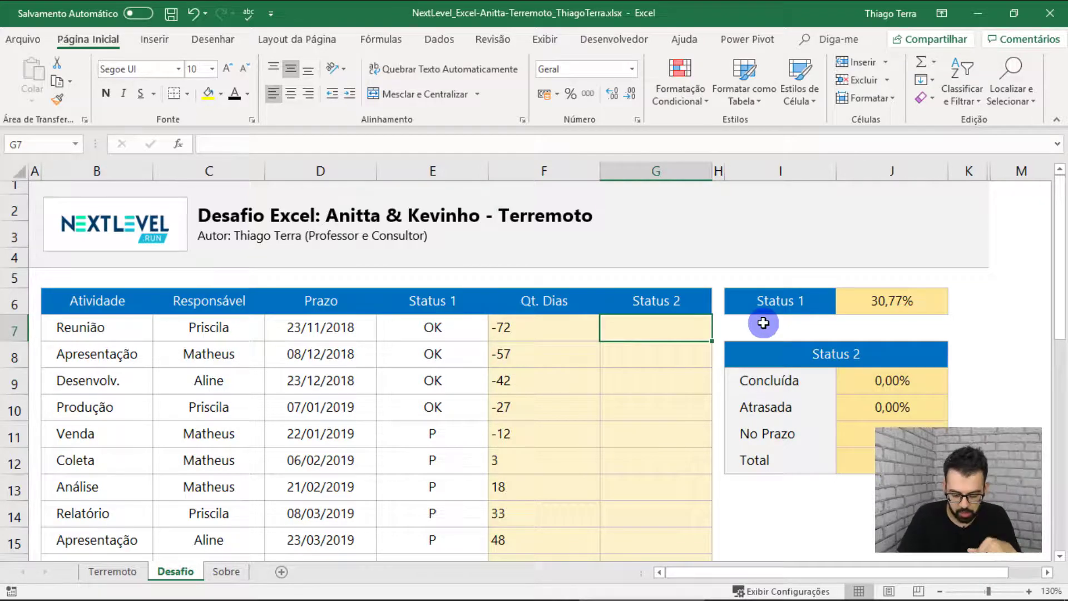
pyautogui.write('=se')
pyautogui.press('Tab')
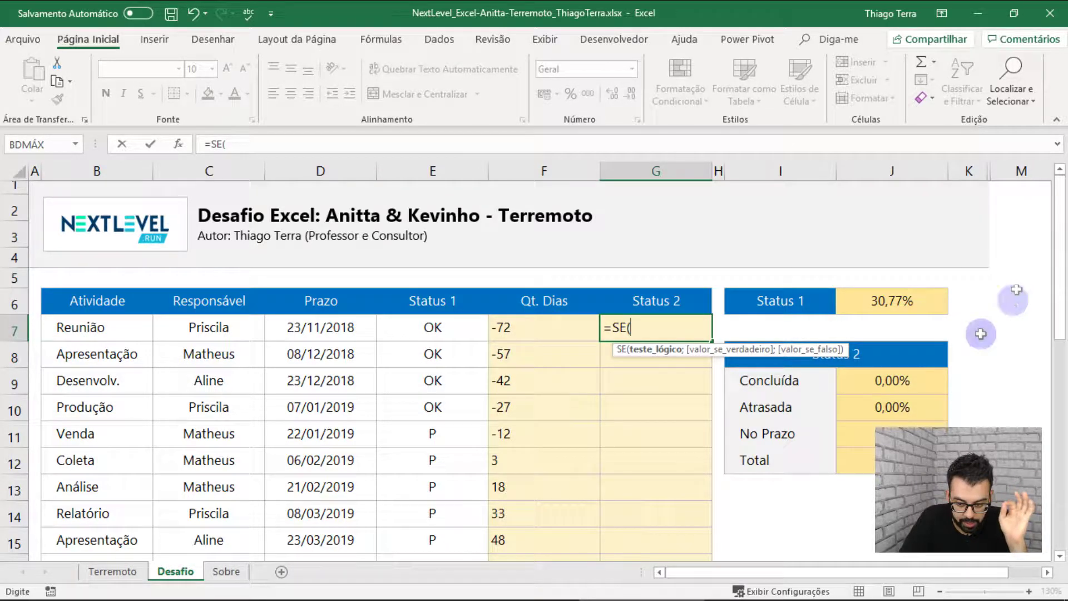
pyautogui.moveTo(1060, 233)
pyautogui.mouseDown()
pyautogui.moveTo(1063, 327)
pyautogui.moveTo(1061, 275)
pyautogui.mouseUp()
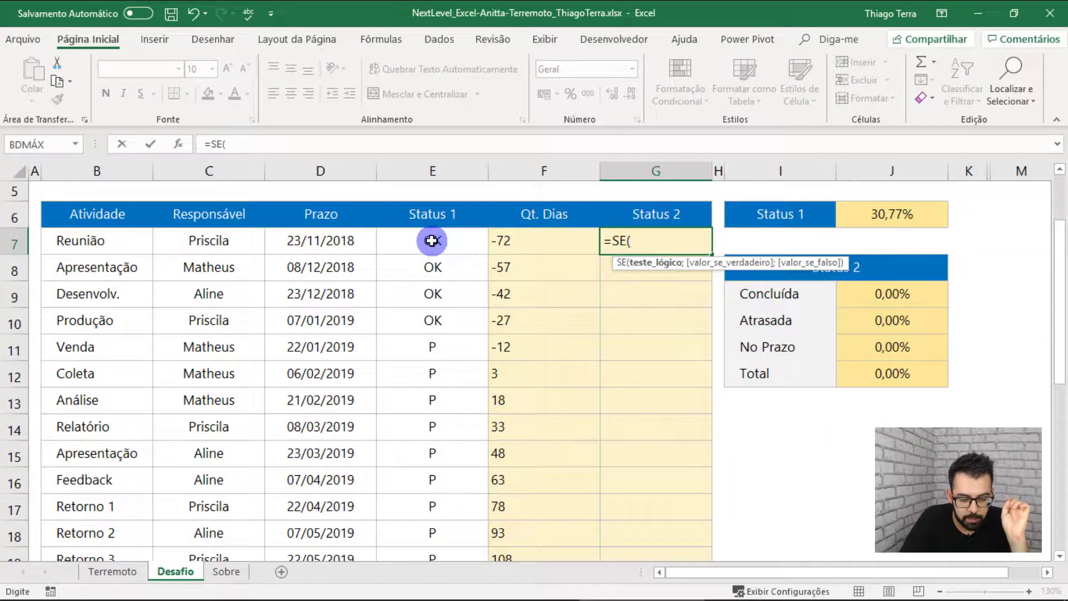
pyautogui.press('Escape')
# Step: Select the Qt. Dias day counts F7:F31, then start =SE( in G7
pyautogui.moveTo(526, 239)
pyautogui.mouseDown()
pyautogui.moveTo(550, 554)
pyautogui.moveTo(565, 515)
pyautogui.mouseUp()
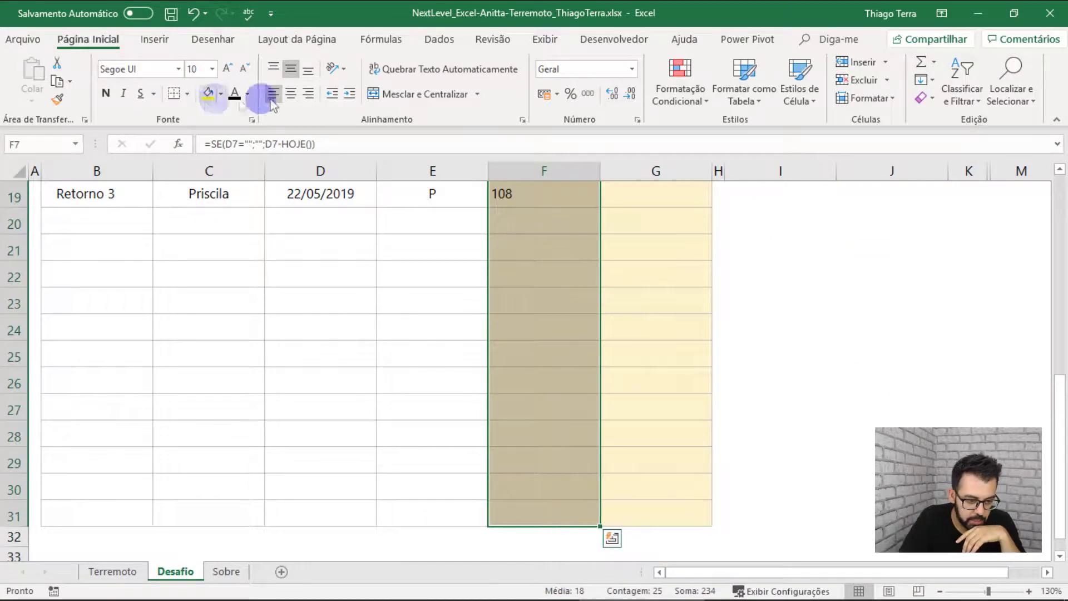
pyautogui.scroll(6, 619, 304)
pyautogui.click(659, 325)
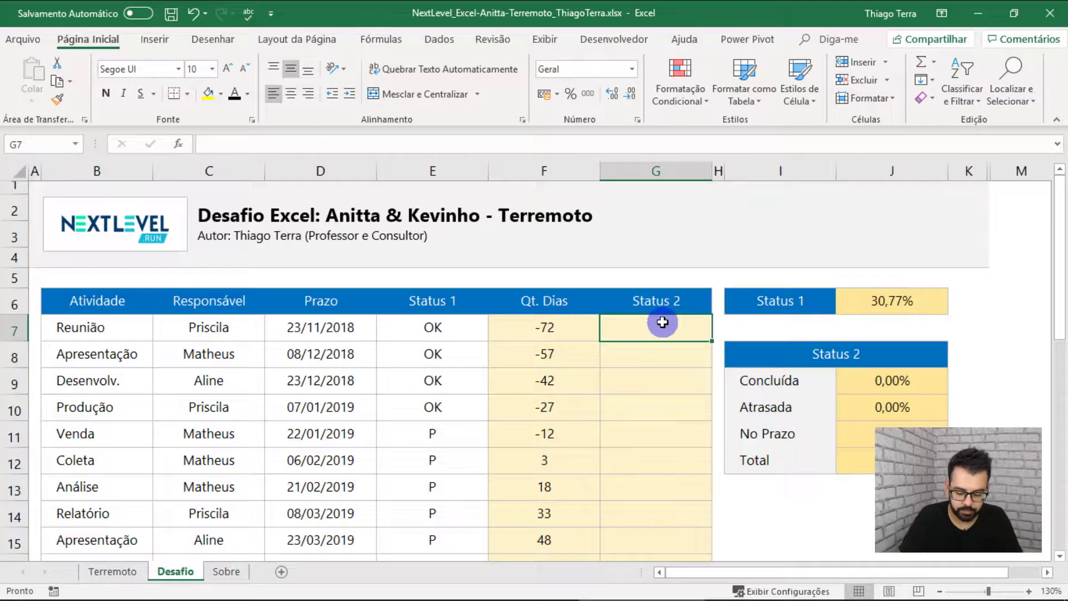
pyautogui.write('=SE(')
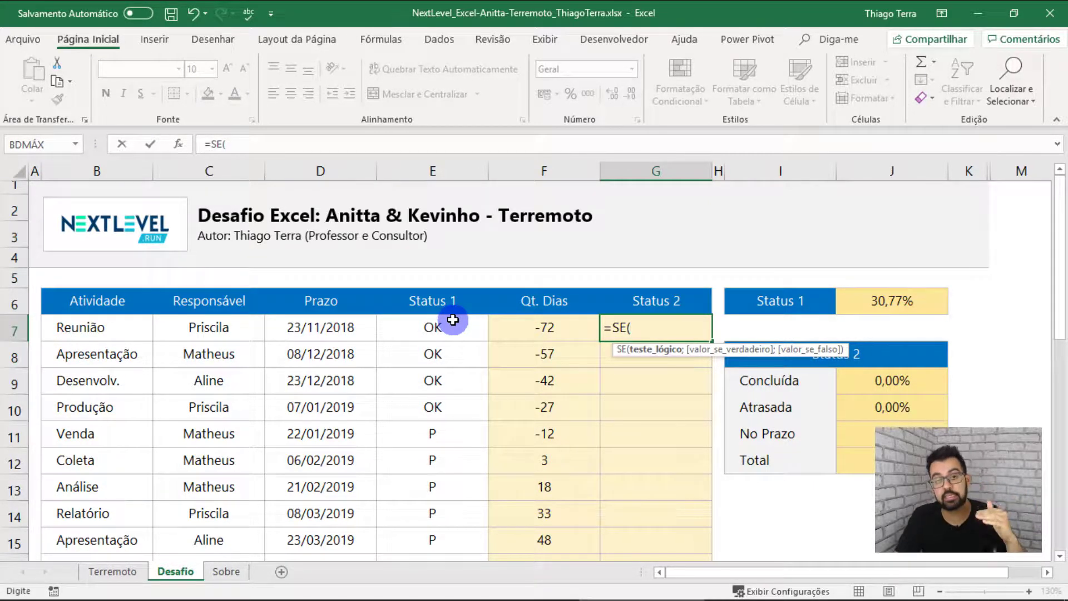
# Step: Make G7's formula test E7="OK" and return "Concluída" when true
pyautogui.click(452, 320)
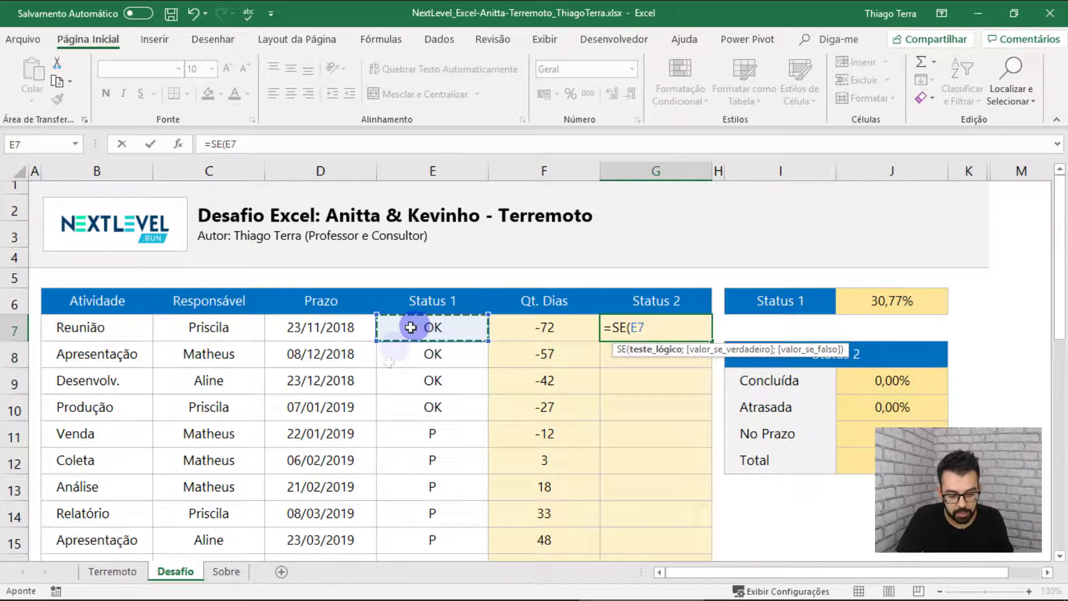
pyautogui.write('="OK')
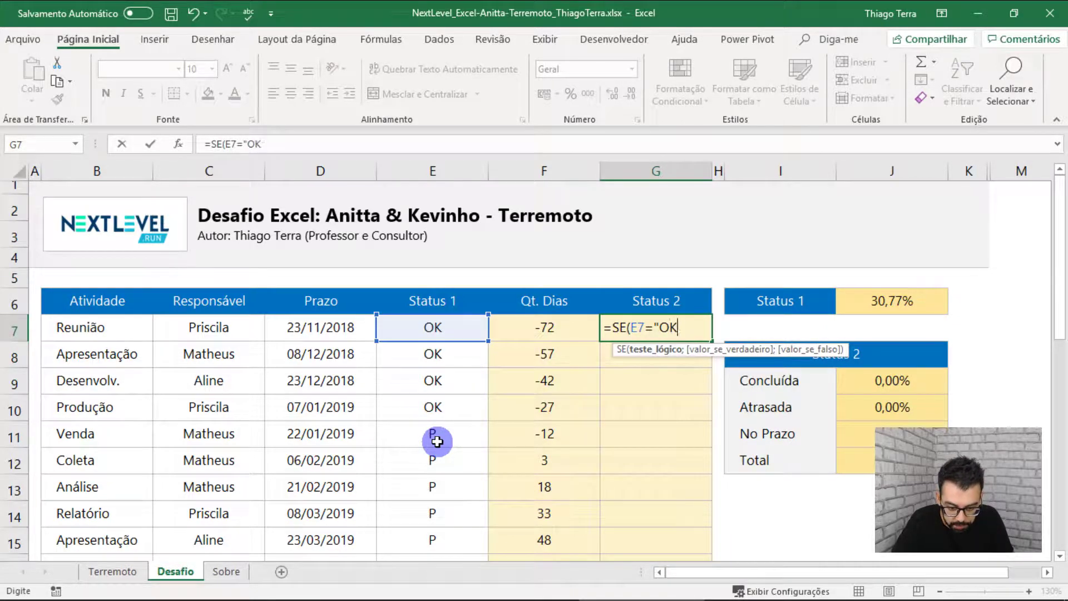
pyautogui.write(';')
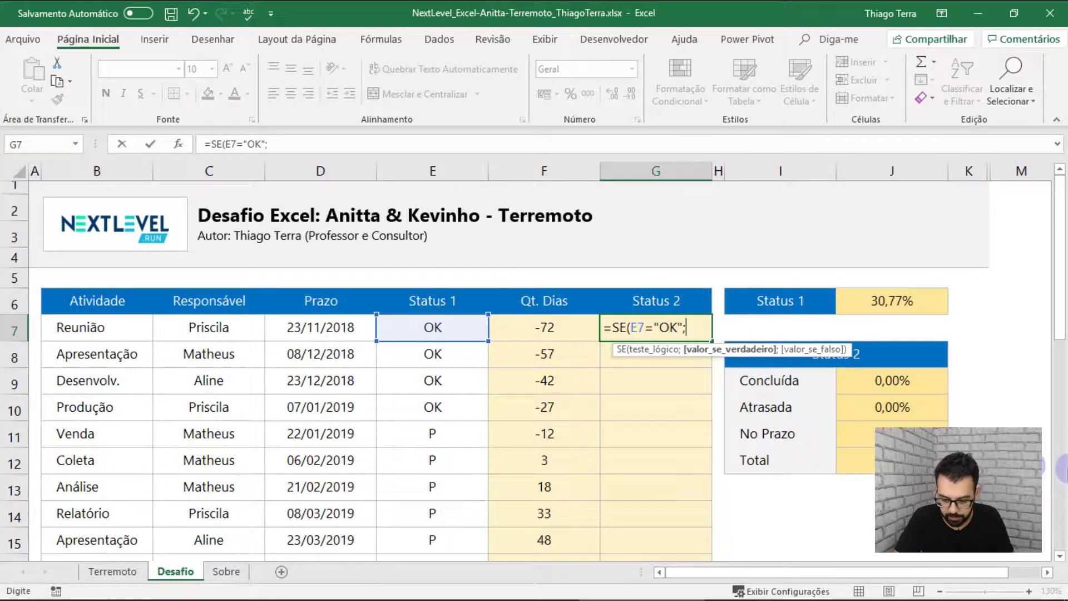
pyautogui.click(1047, 572)
pyautogui.click(1047, 572)
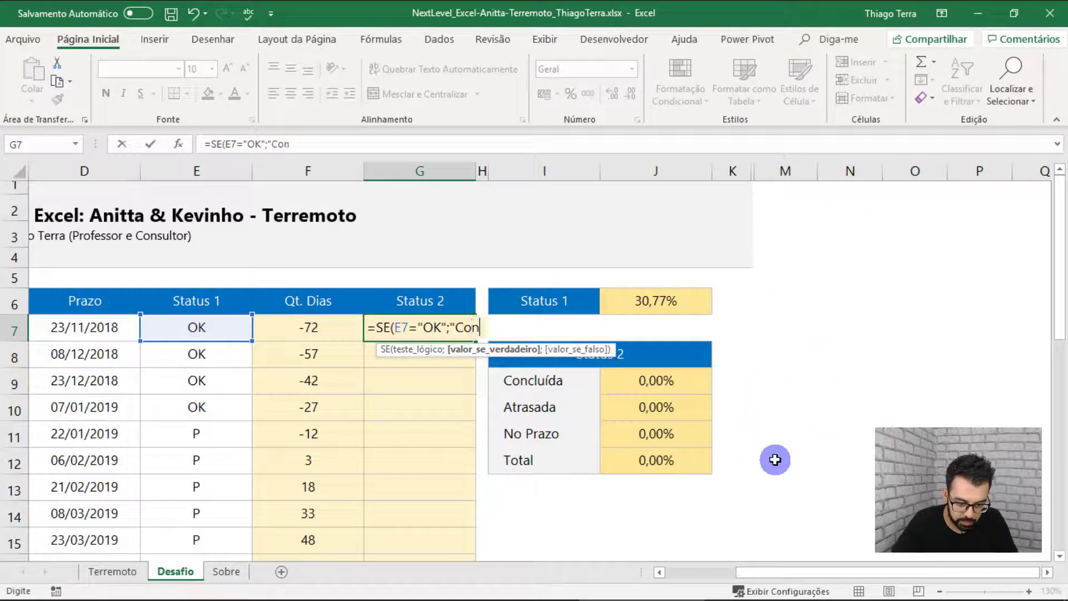
pyautogui.write('ncluída')
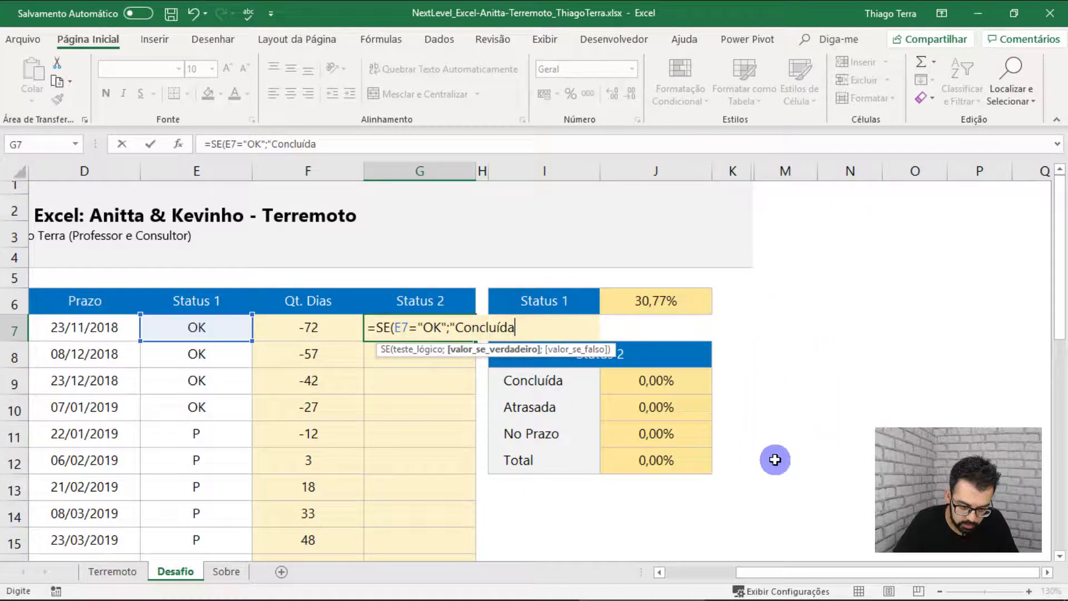
pyautogui.write('";')
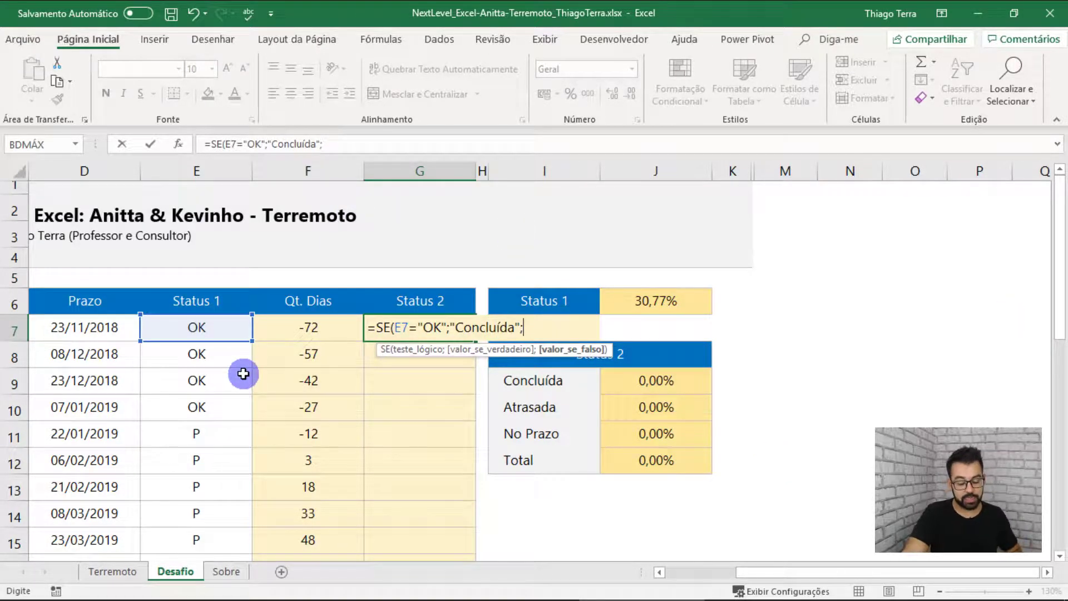
# Step: Add the nested SE(F7<0;"Atrasada";"No Prazo") and commit G7's Status 2 formula
pyautogui.write('SE(')
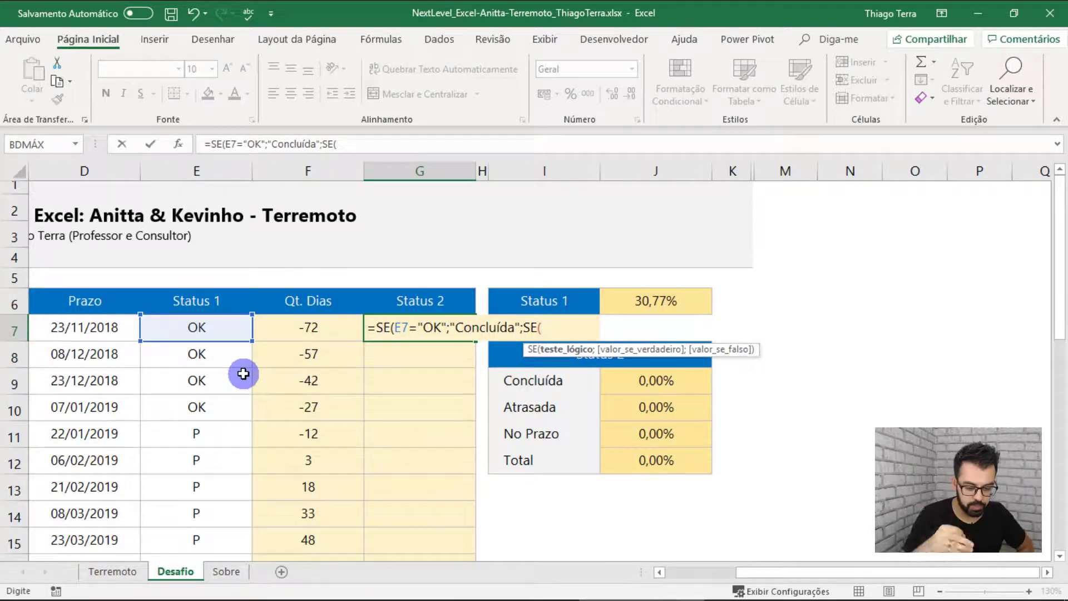
pyautogui.click(308, 327)
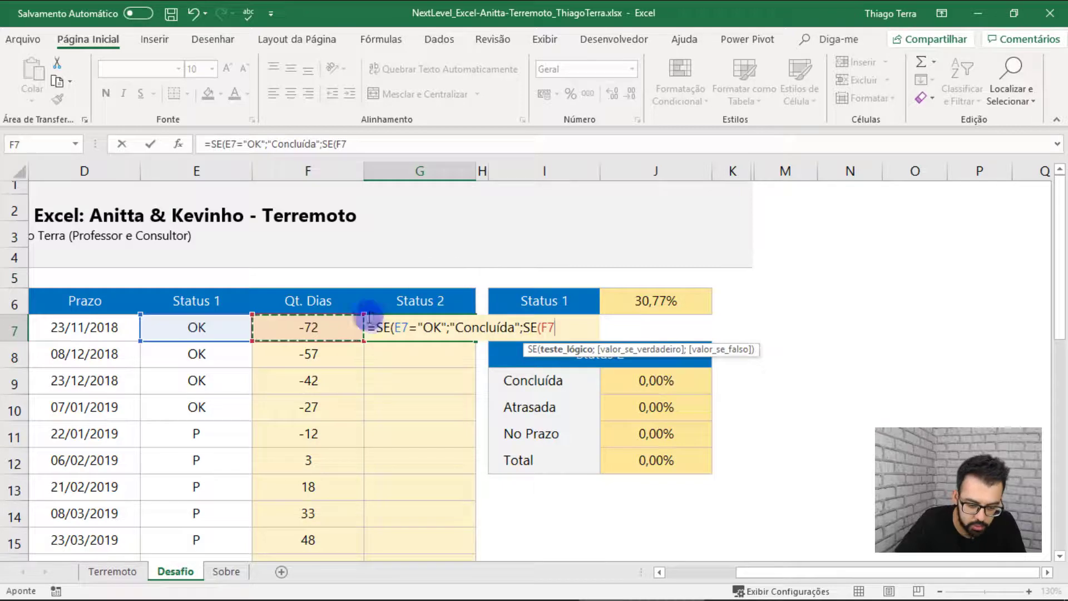
pyautogui.write('<0')
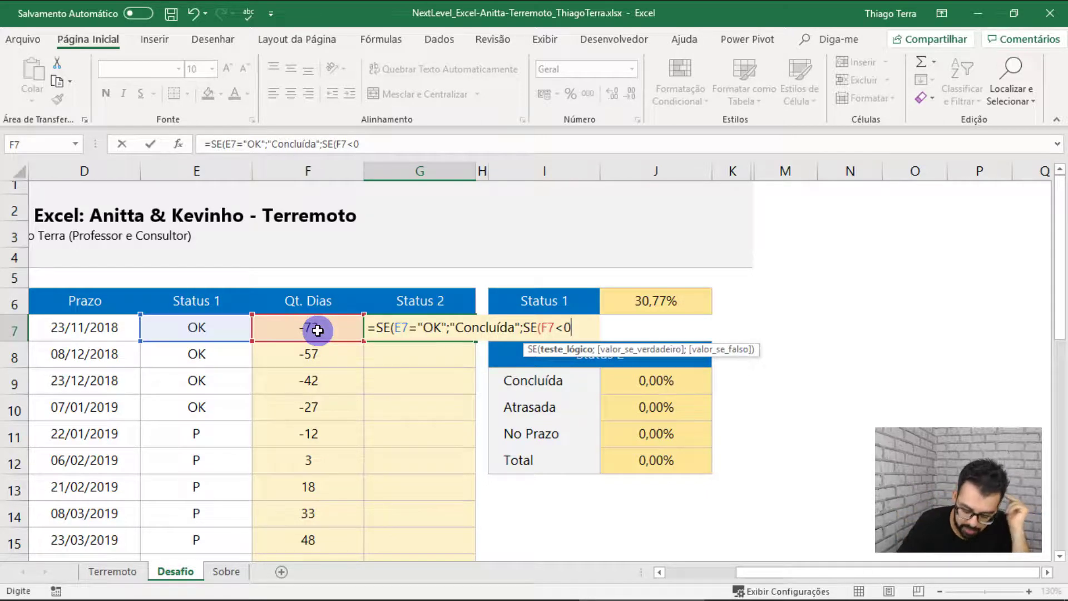
pyautogui.write(';')
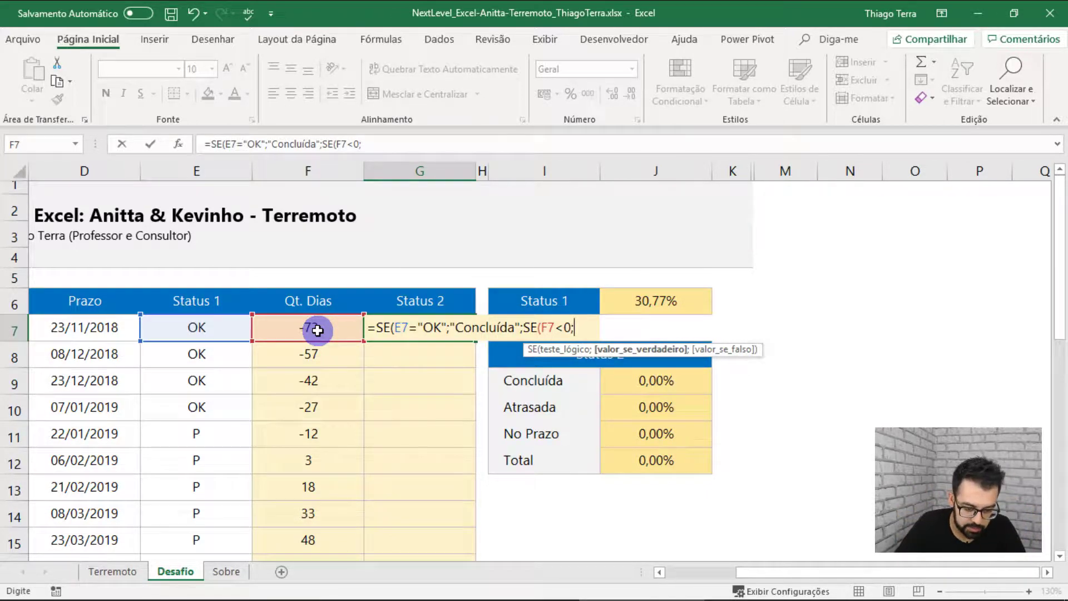
pyautogui.write('"Atrasa')
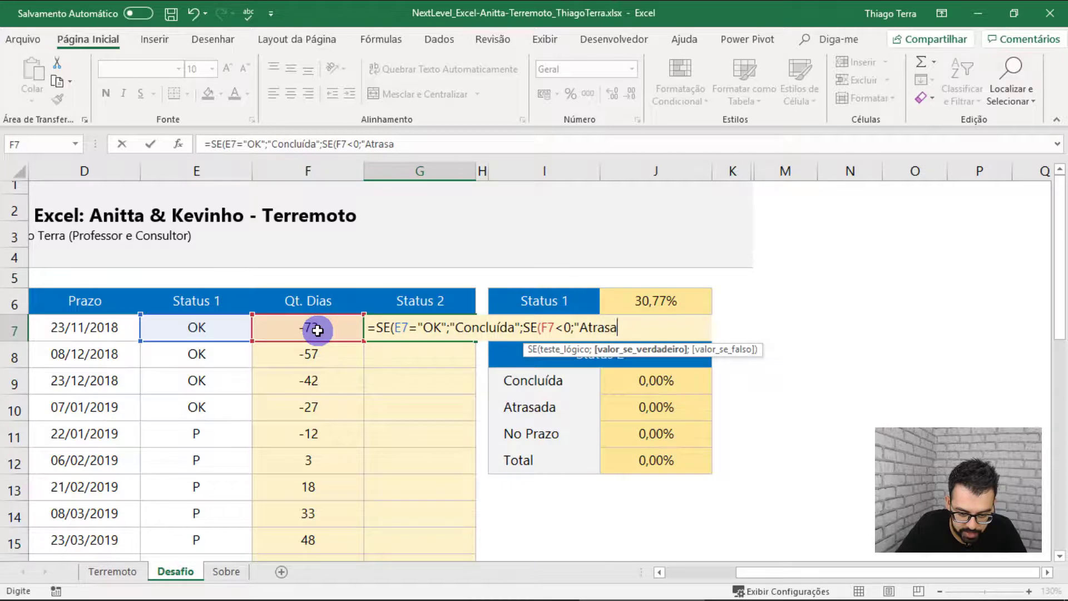
pyautogui.write('da";"No Prazo"')
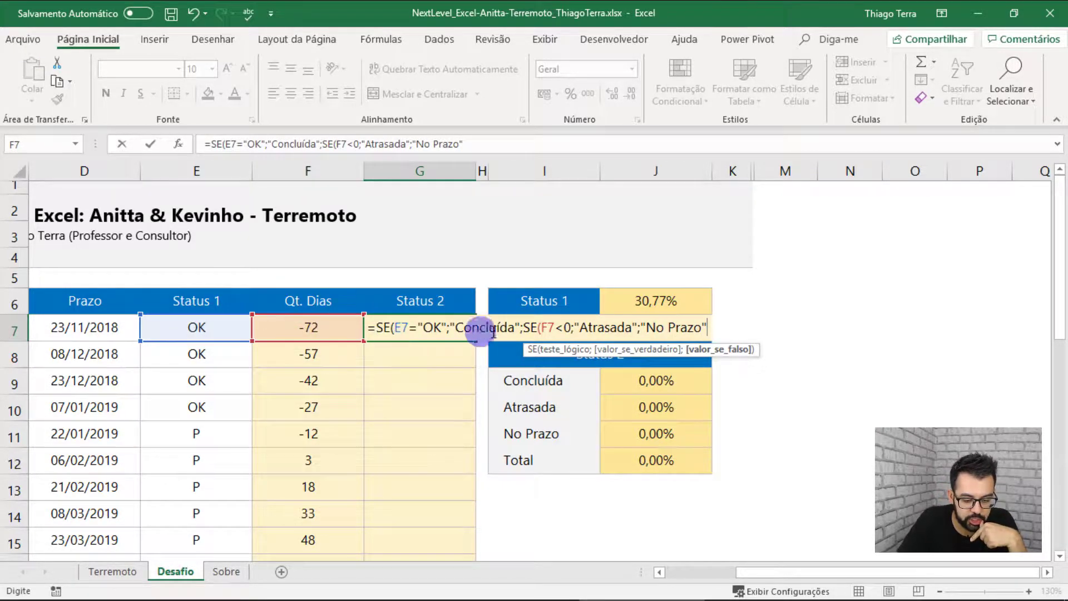
pyautogui.moveTo(528, 328); pyautogui.dragTo(657, 328)
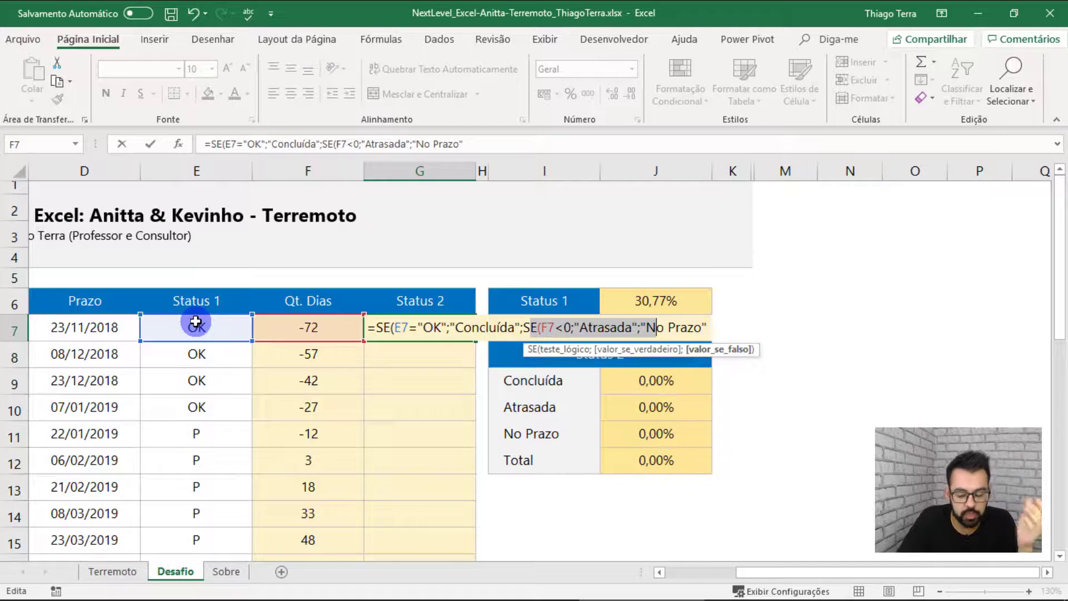
pyautogui.click(526, 327)
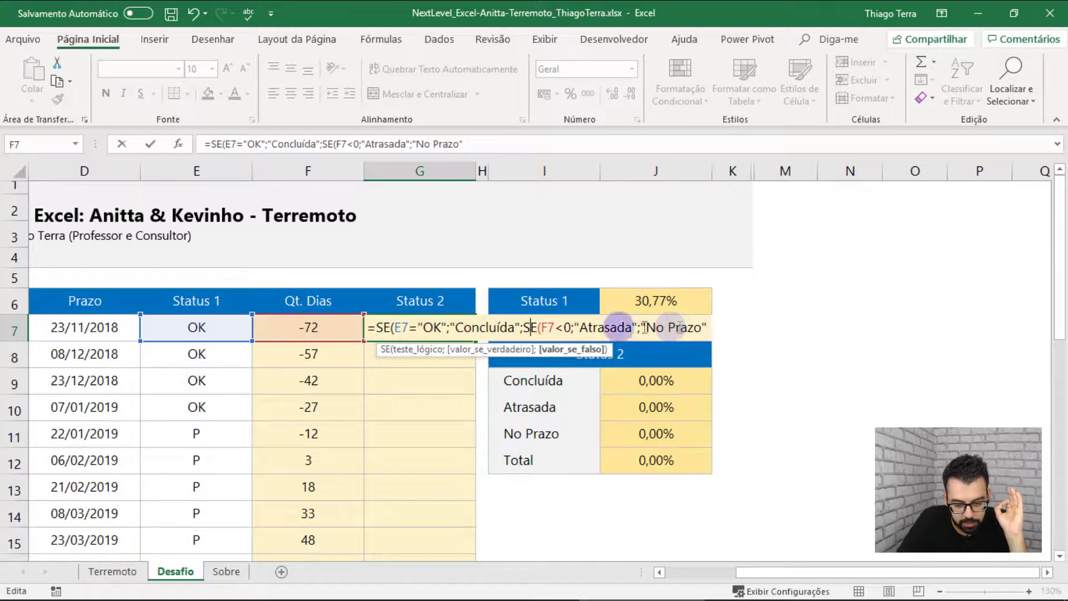
pyautogui.moveTo(540, 327); pyautogui.dragTo(695, 327)
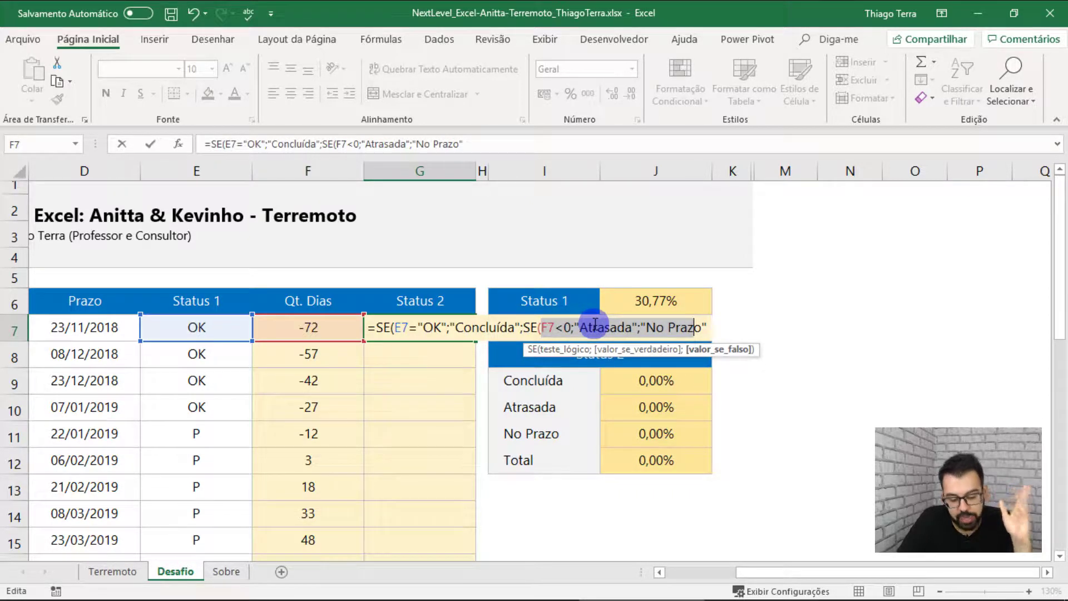
pyautogui.click(422, 327)
pyautogui.click(695, 327)
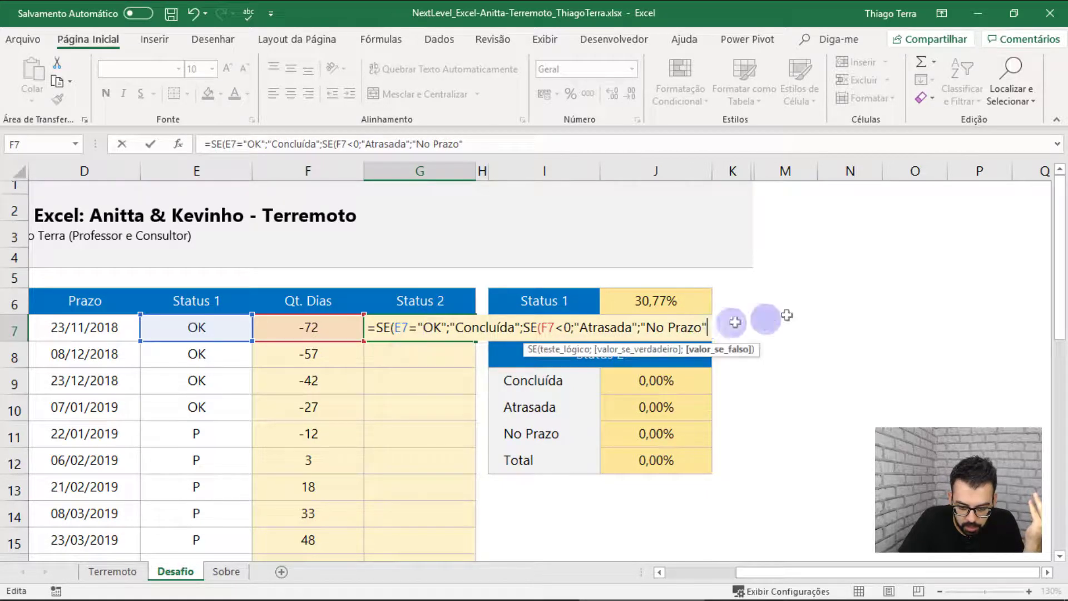
pyautogui.write(')')
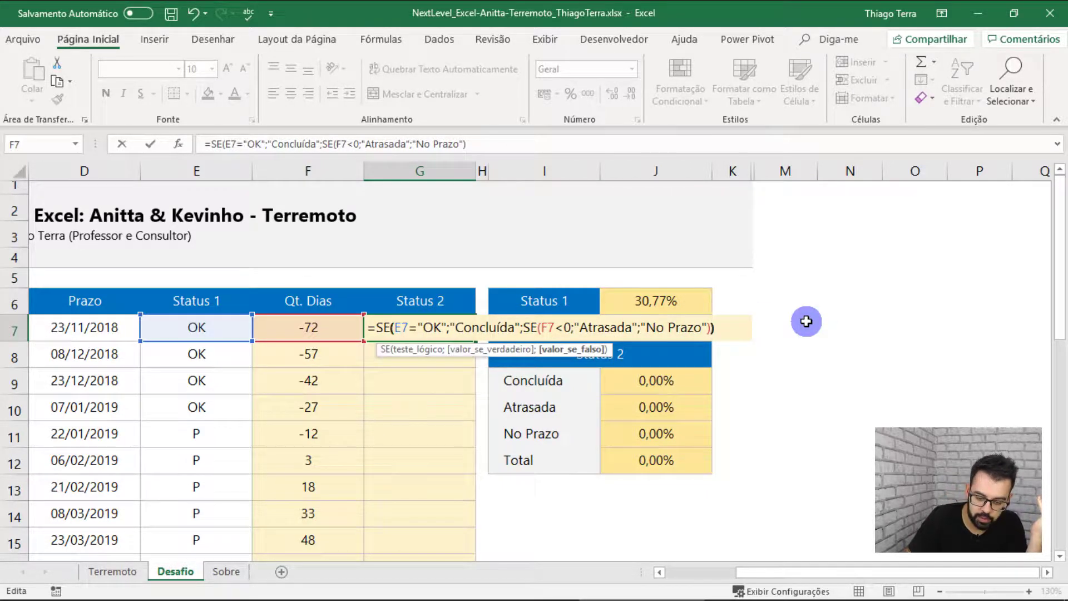
pyautogui.press('Return')
# Step: Center G7's Concluída result and fill the Status 2 formula down to G31
pyautogui.press('Up')
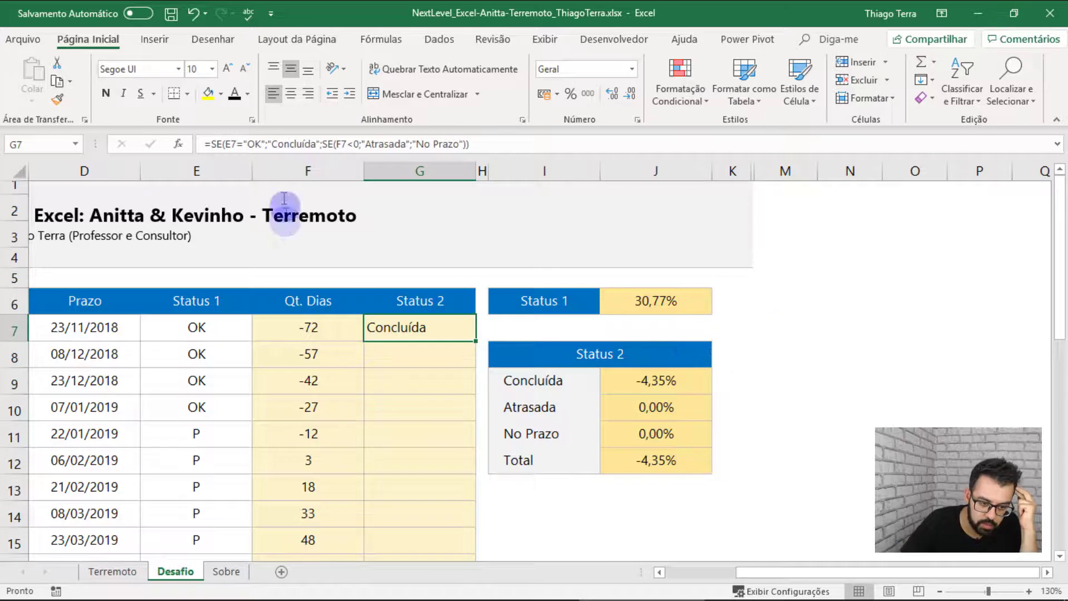
pyautogui.click(290, 94)
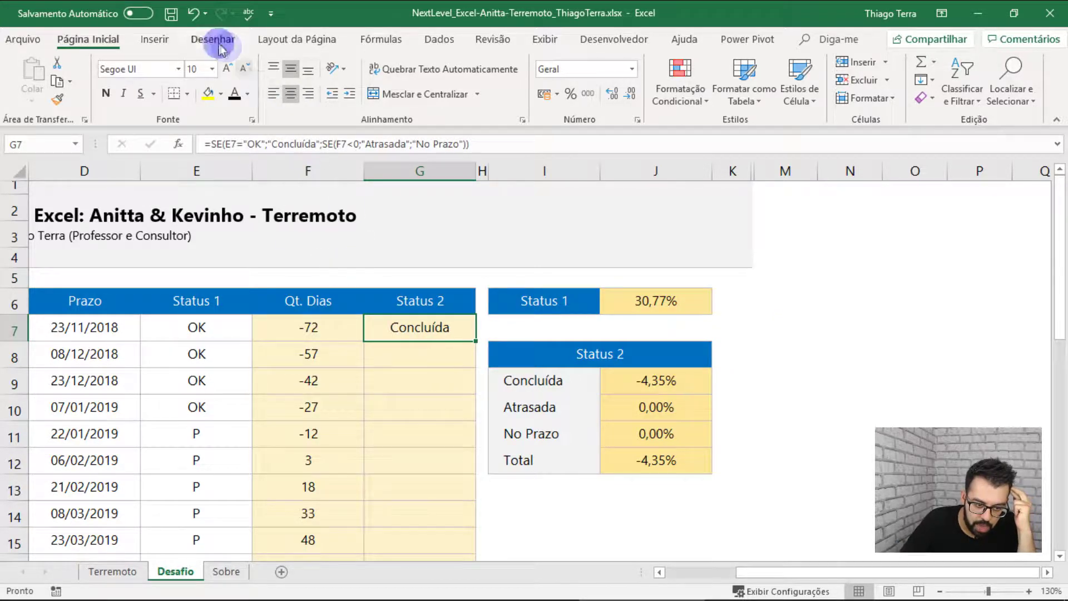
pyautogui.moveTo(476, 341); pyautogui.dragTo(476, 341)
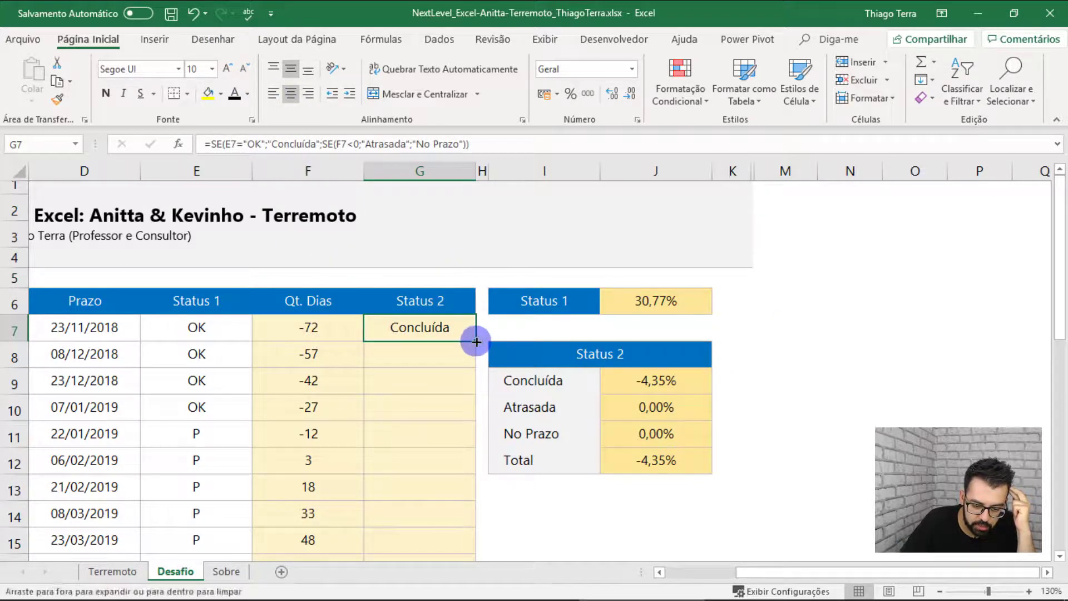
pyautogui.doubleClick(476, 342)
pyautogui.scroll(-4, 453, 362)
pyautogui.scroll(-3, 452, 365)
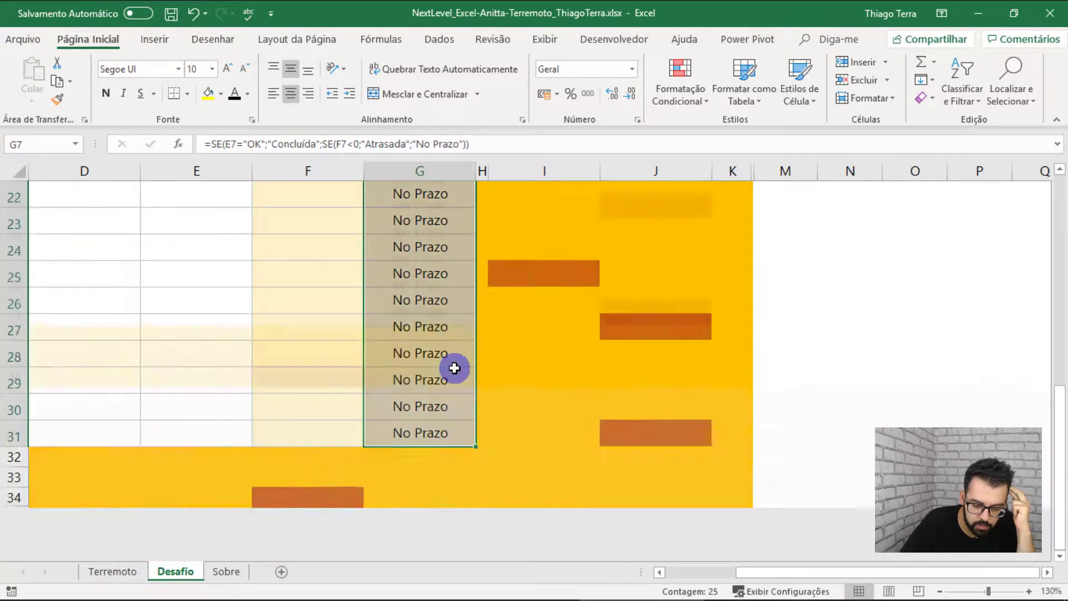
pyautogui.scroll(6, 455, 367)
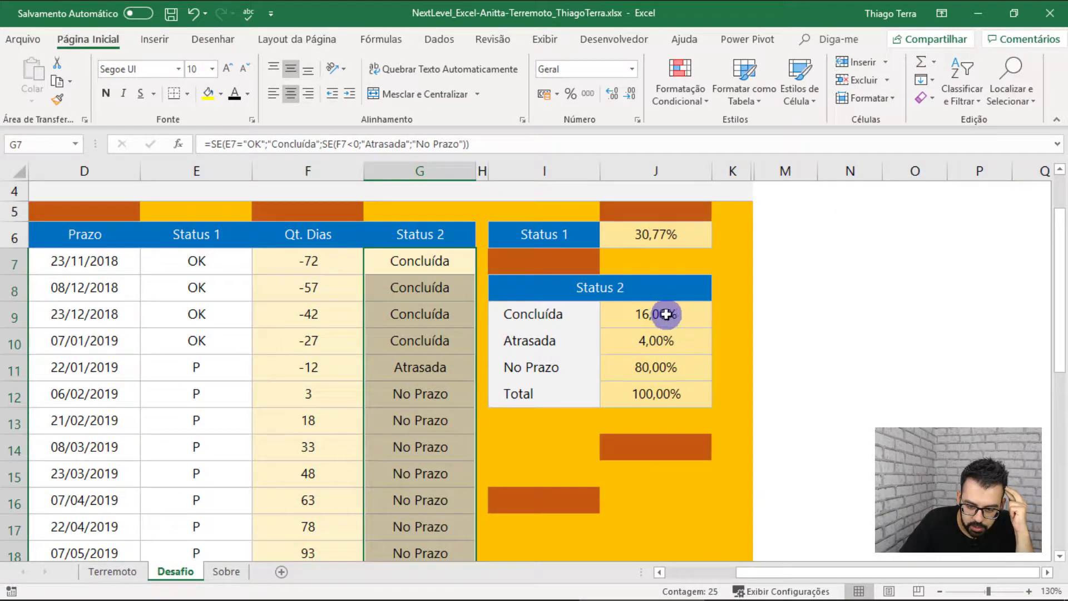
# Step: Clear the old Status 2 summary percentages and select the Status 1 summary cell J6
pyautogui.moveTo(666, 314); pyautogui.dragTo(671, 362)
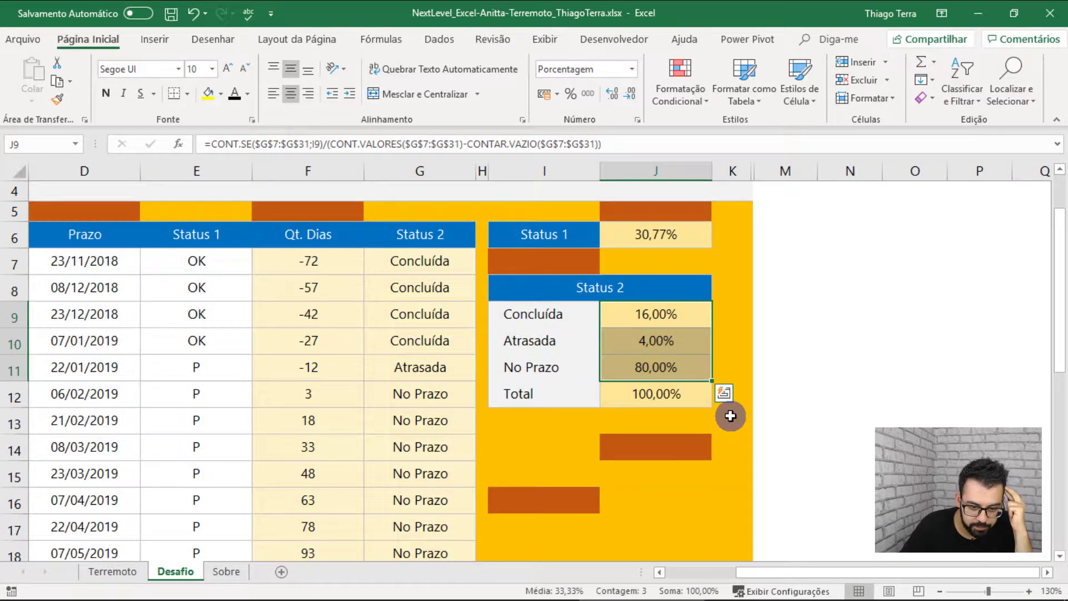
pyautogui.hotkey('ctrl', 'z')
pyautogui.hotkey('ctrl', 'z')
pyautogui.hotkey('ctrl', 'z')
pyautogui.hotkey('ctrl', 'z')
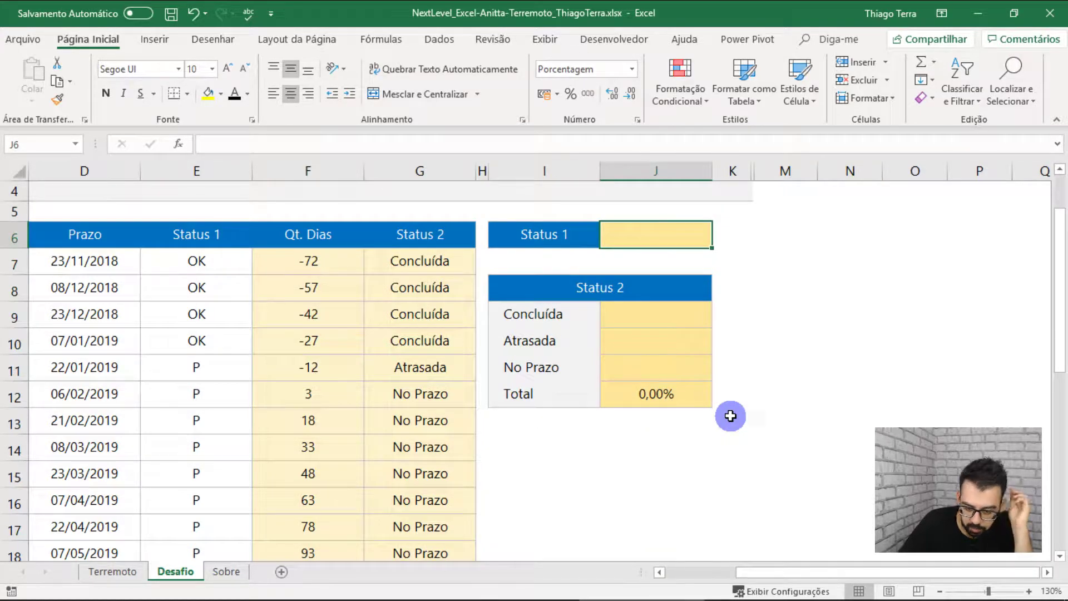
pyautogui.moveTo(768, 572); pyautogui.dragTo(743, 572)
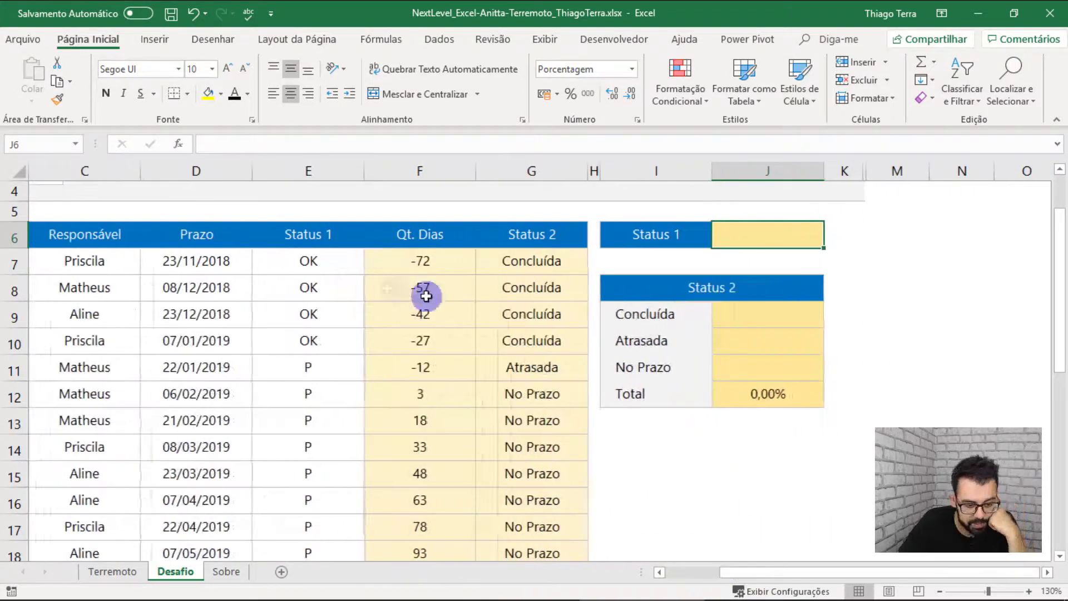
pyautogui.moveTo(317, 263); pyautogui.dragTo(312, 491)
pyautogui.click(327, 343)
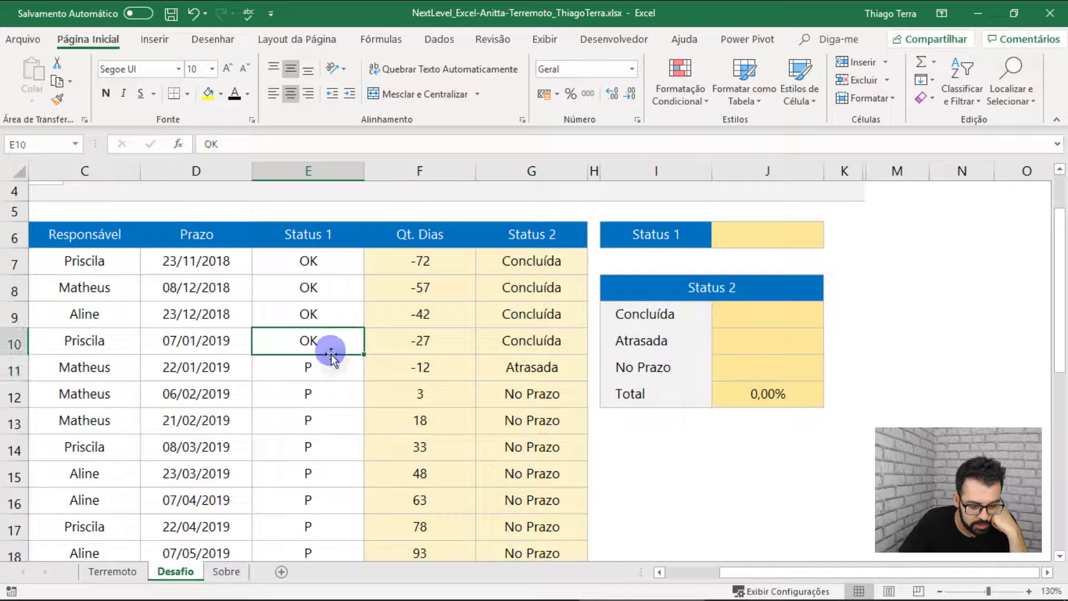
pyautogui.scroll(-1, 306, 431)
pyautogui.scroll(1, 306, 432)
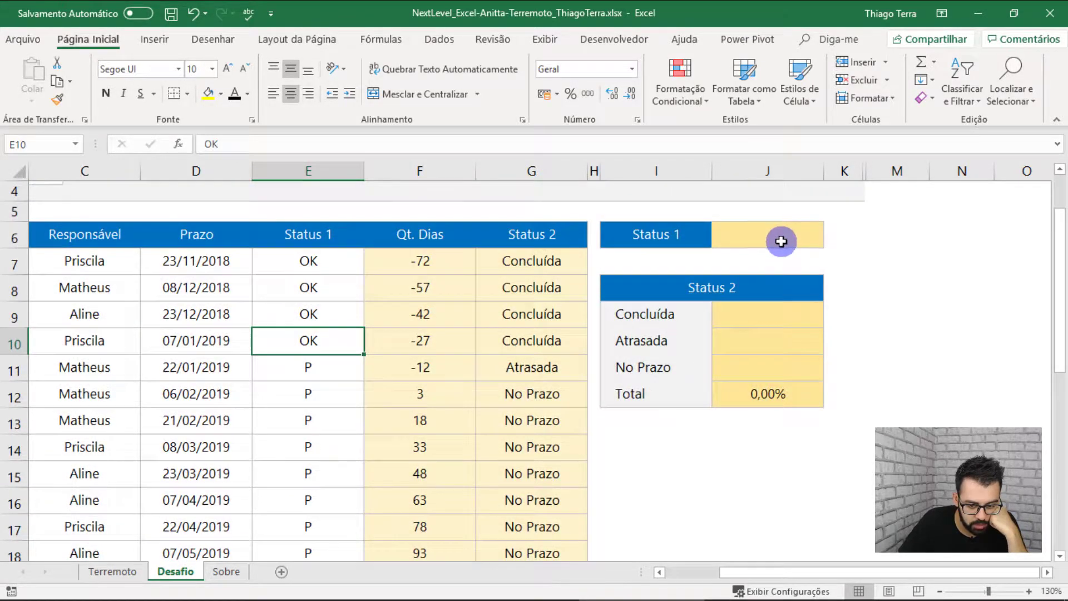
pyautogui.click(781, 241)
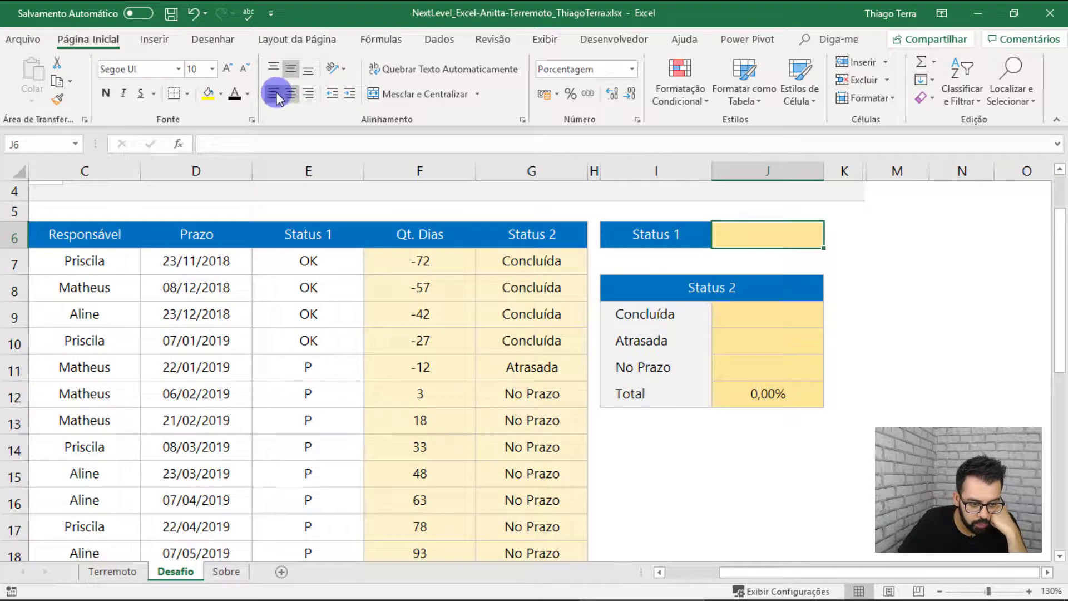
pyautogui.click(1048, 572)
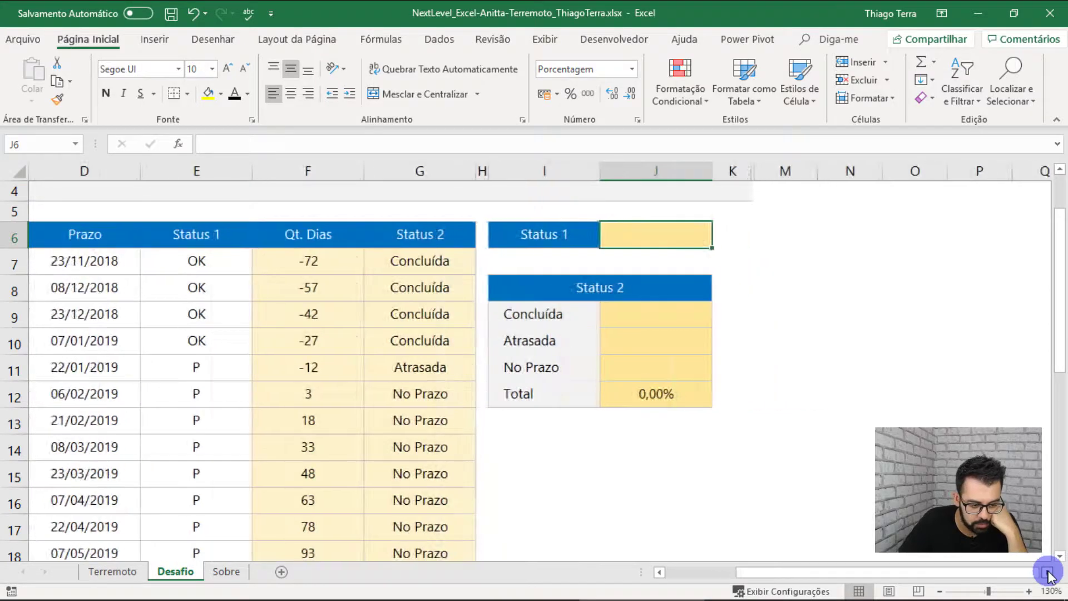
pyautogui.click(1047, 571)
# Step: In J6, count the OK Status 1 entries with =CONT.SE($E$7:$E$31;"OK")
pyautogui.write('=')
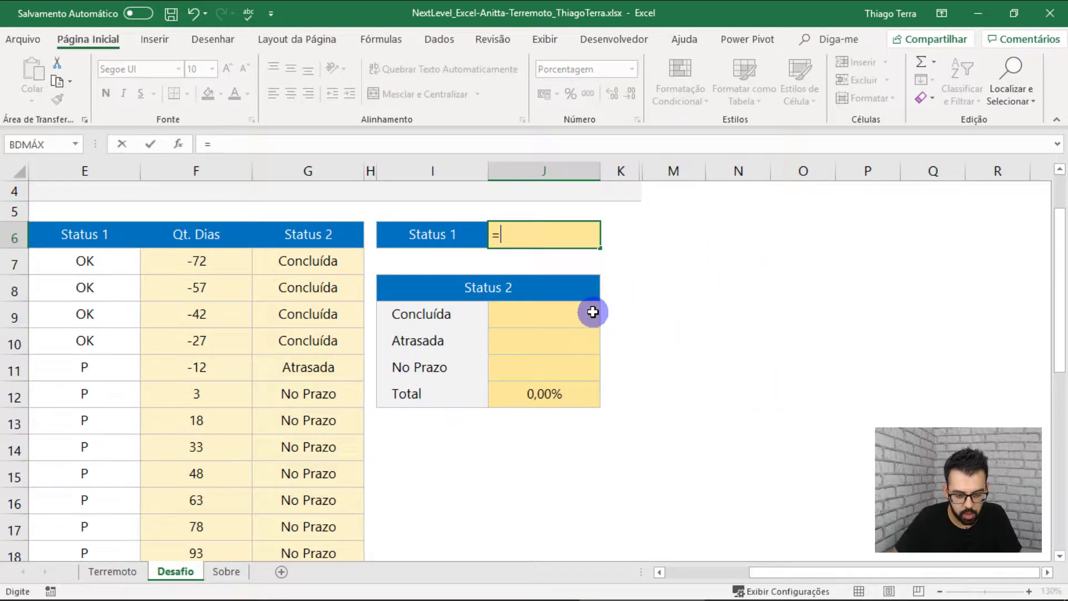
pyautogui.write('cont')
pyautogui.press('Down')
pyautogui.press('Tab')
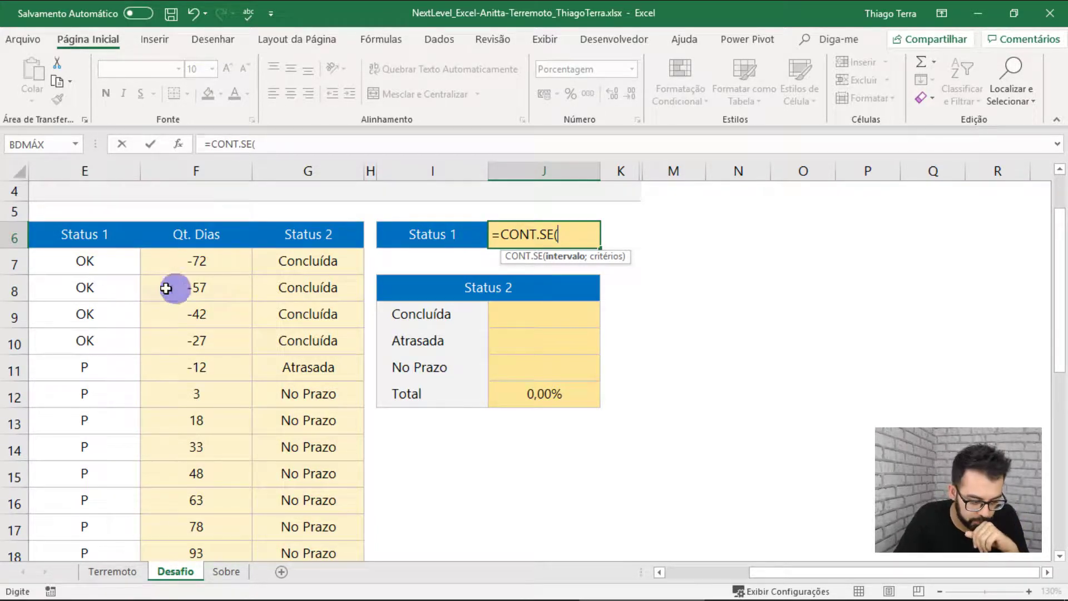
pyautogui.click(118, 252)
pyautogui.moveTo(118, 251); pyautogui.dragTo(117, 581)
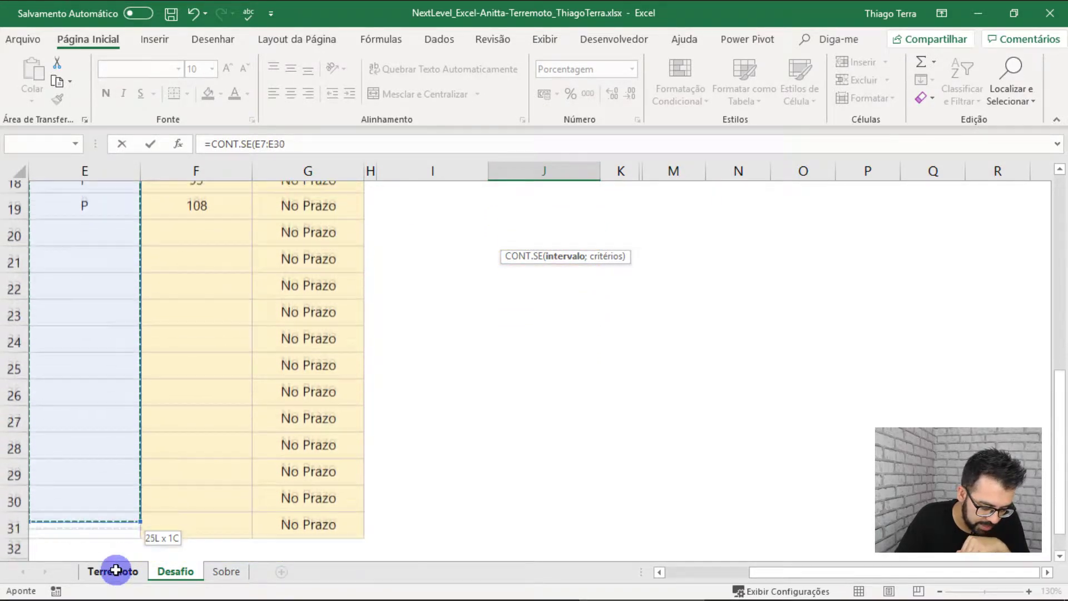
pyautogui.moveTo(117, 582); pyautogui.dragTo(133, 508)
pyautogui.scroll(5, 287, 327)
pyautogui.press('F4')
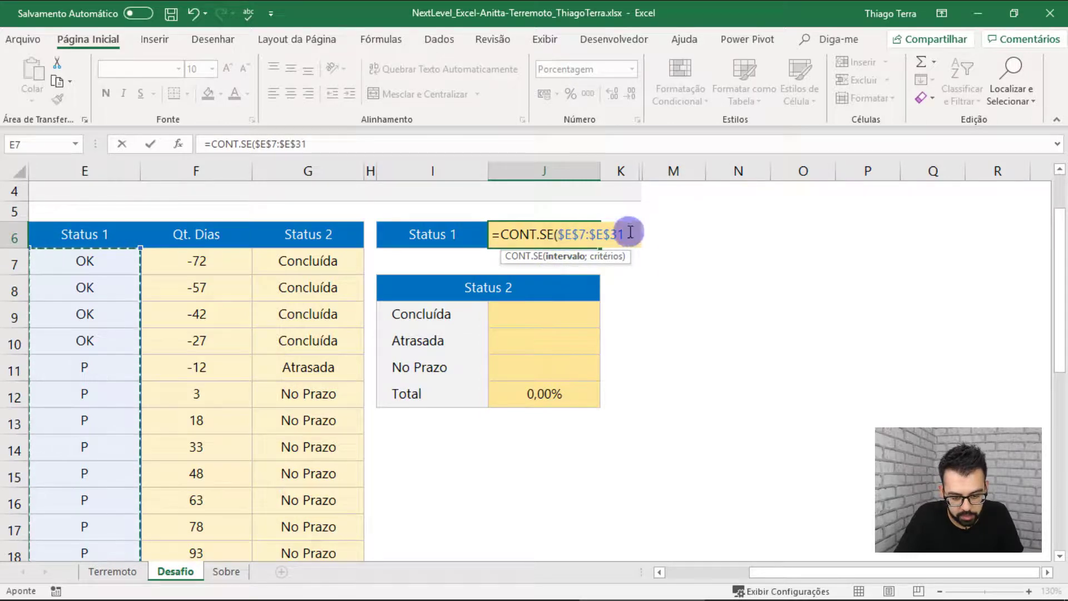
pyautogui.write(';')
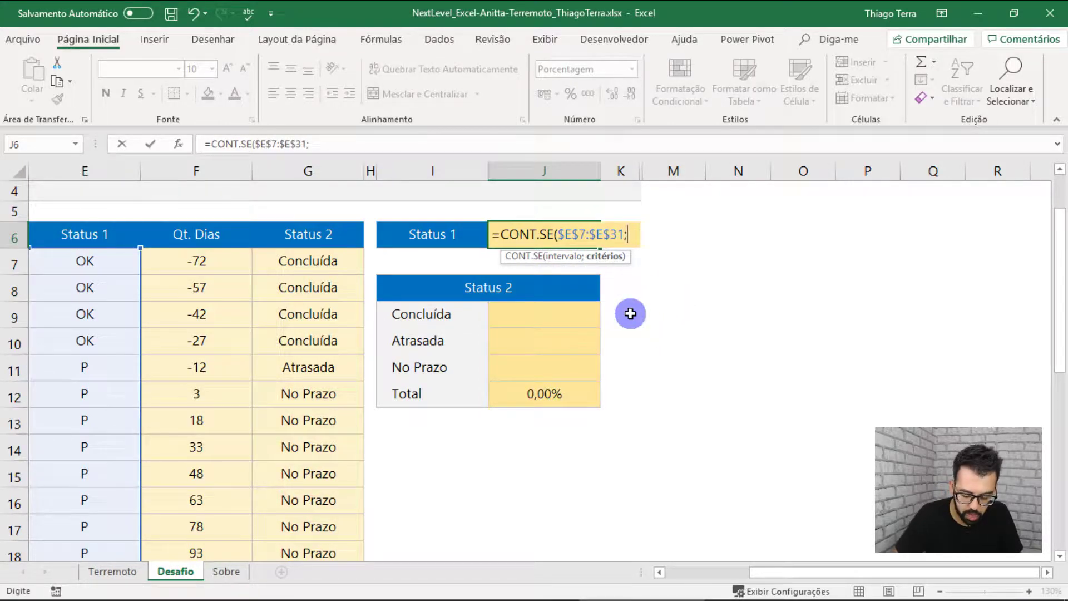
pyautogui.write('"OK"')
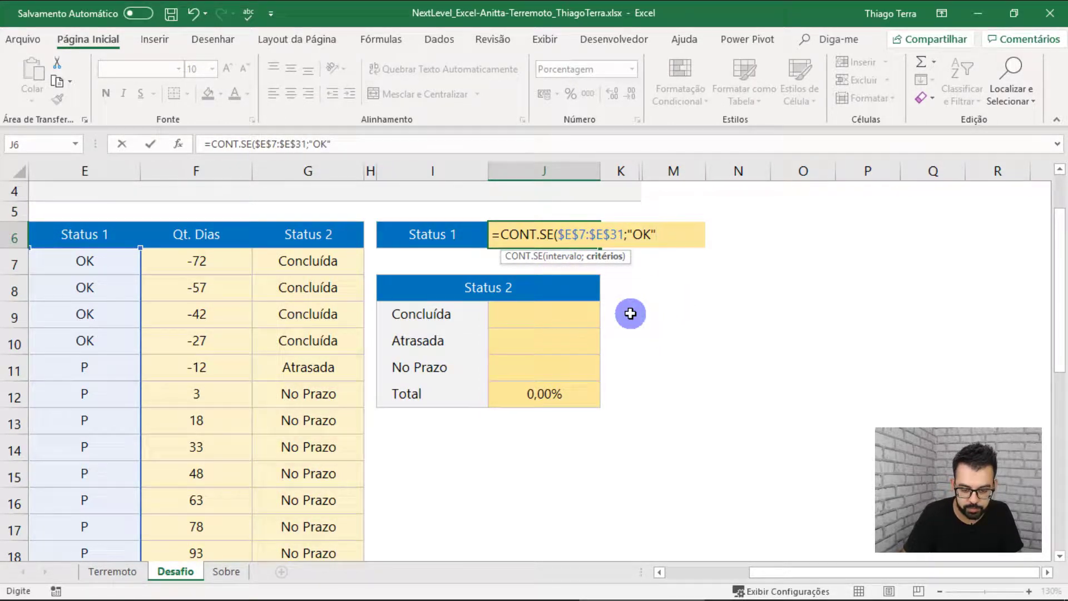
pyautogui.write(')')
pyautogui.press('Return')
pyautogui.press('Up')
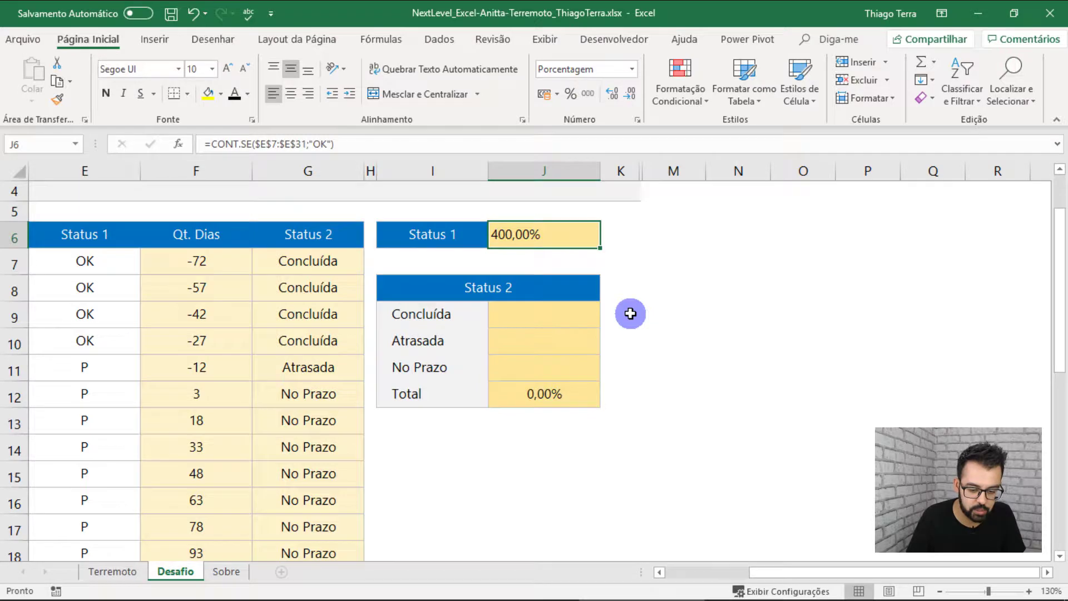
# Step: Divide J6's count by CONT.VALORES($E$7:$E$31) to get the share of filled rows
pyautogui.press('F2')
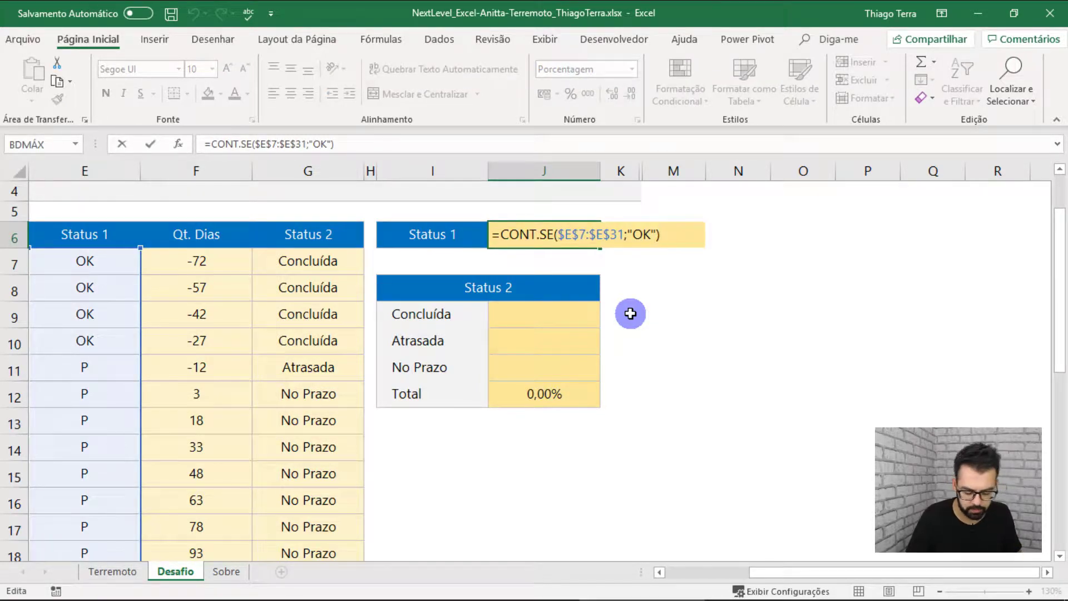
pyautogui.write('/con')
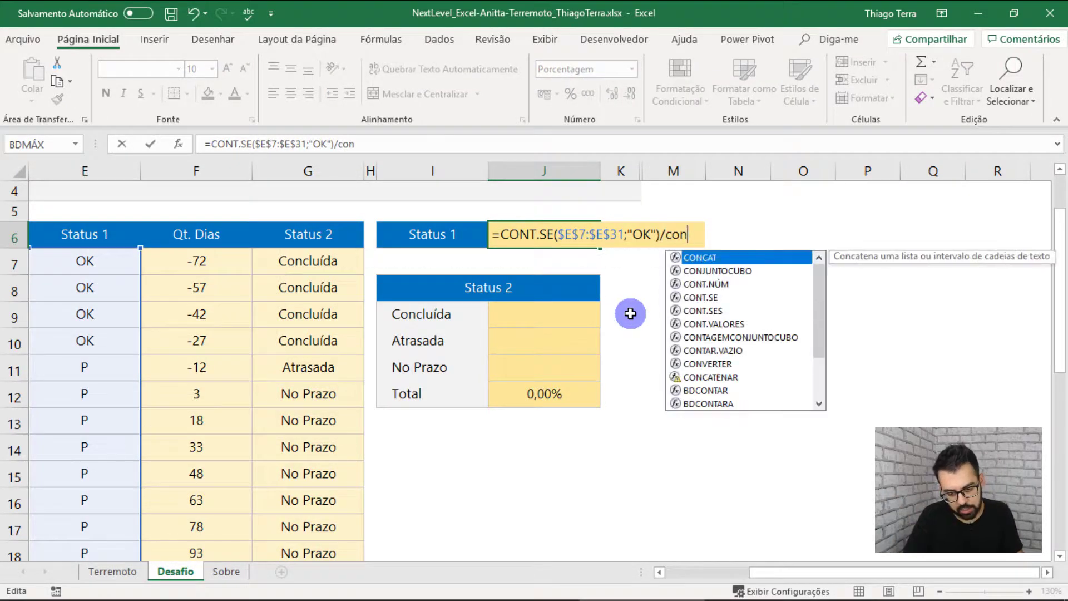
pyautogui.write('t')
pyautogui.press('Down')
pyautogui.press('Down')
pyautogui.press('Down')
pyautogui.press('Tab')
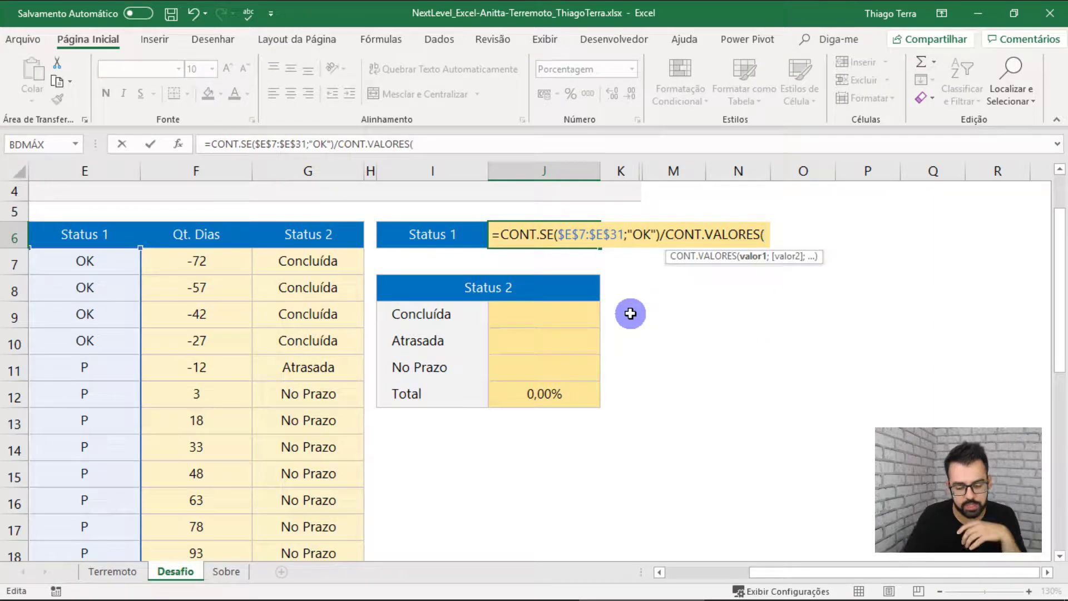
pyautogui.moveTo(89, 260)
pyautogui.mouseDown()
pyautogui.moveTo(98, 577)
pyautogui.moveTo(124, 506)
pyautogui.mouseUp()
pyautogui.scroll(3, 119, 309)
pyautogui.scroll(3, 119, 309)
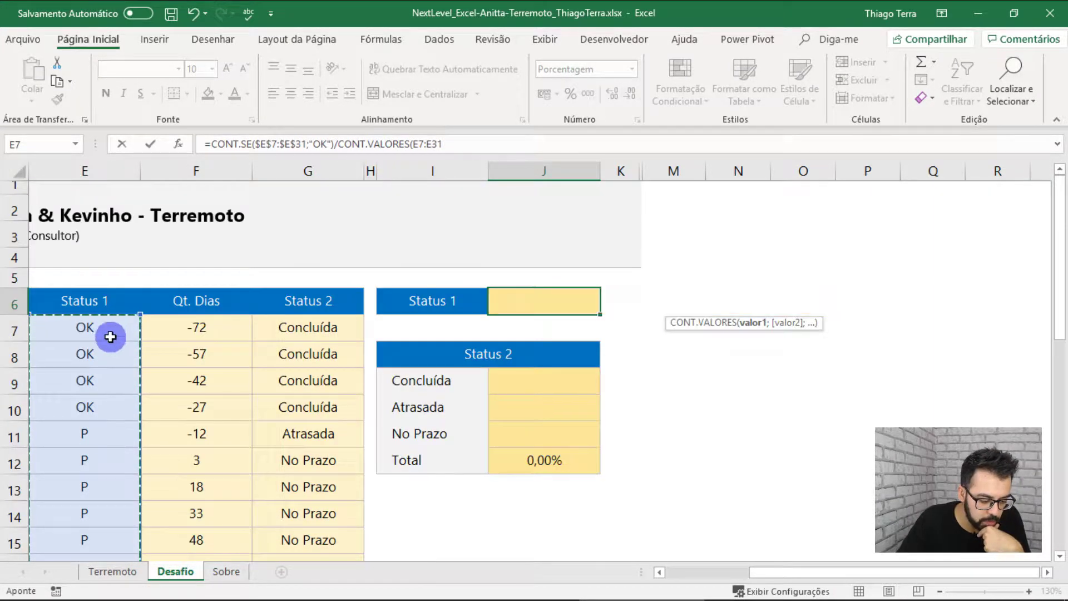
pyautogui.scroll(-2, 110, 336)
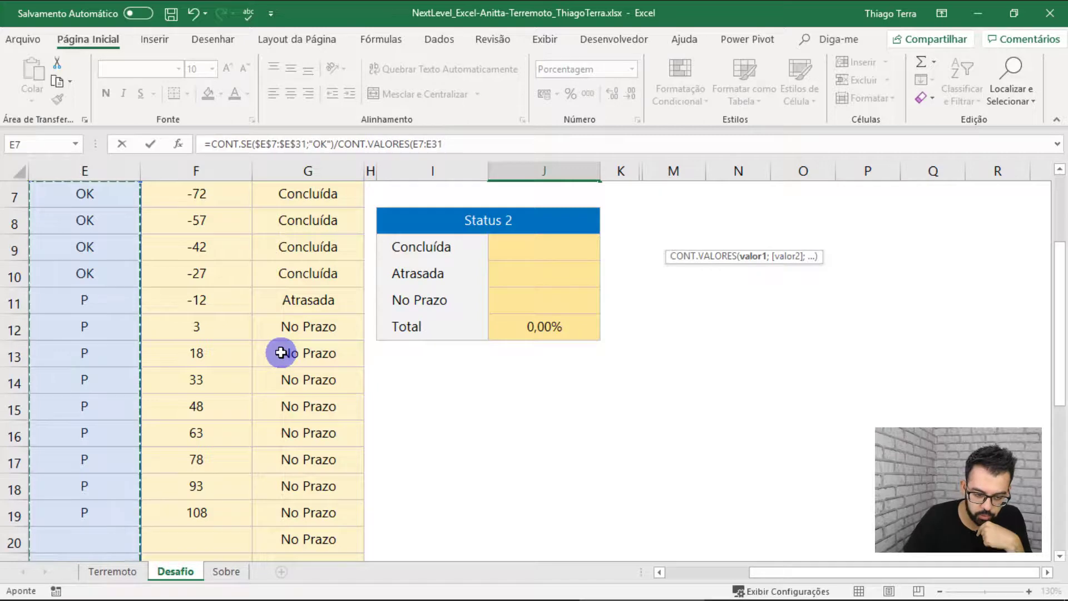
pyautogui.press('F4')
pyautogui.write(')')
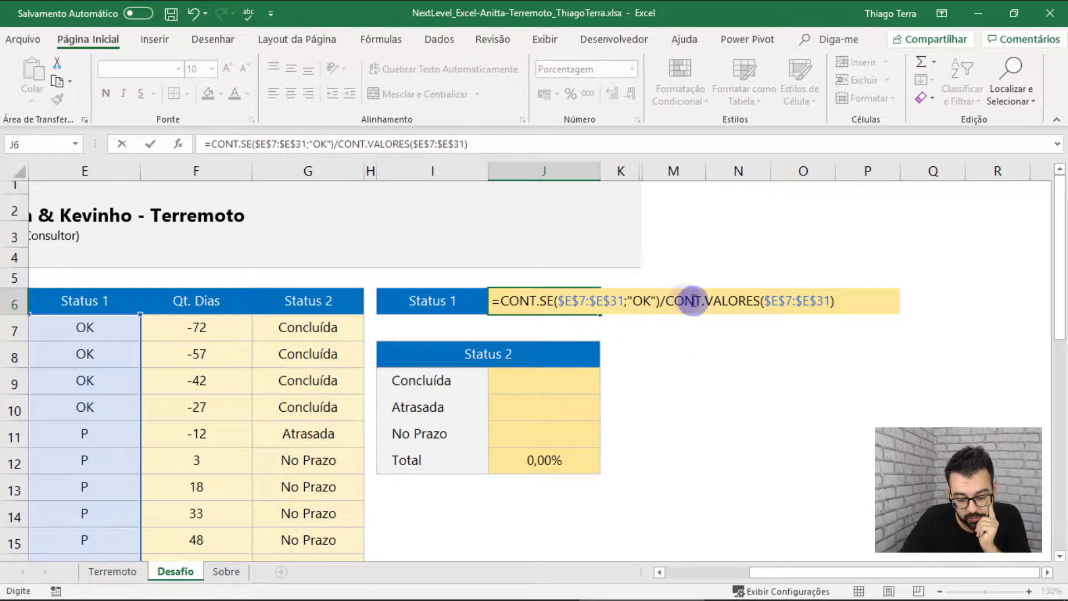
# Step: Confirm the J6 percentage formula, showing 30,77%, and centre it
pyautogui.moveTo(666, 301); pyautogui.dragTo(834, 301)
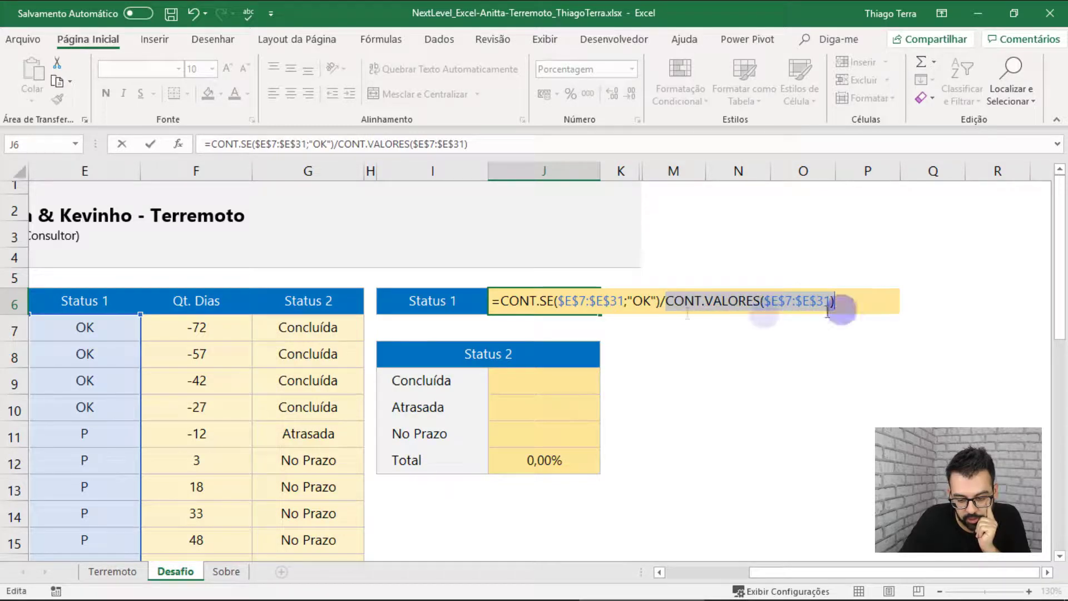
pyautogui.moveTo(501, 301); pyautogui.dragTo(661, 301)
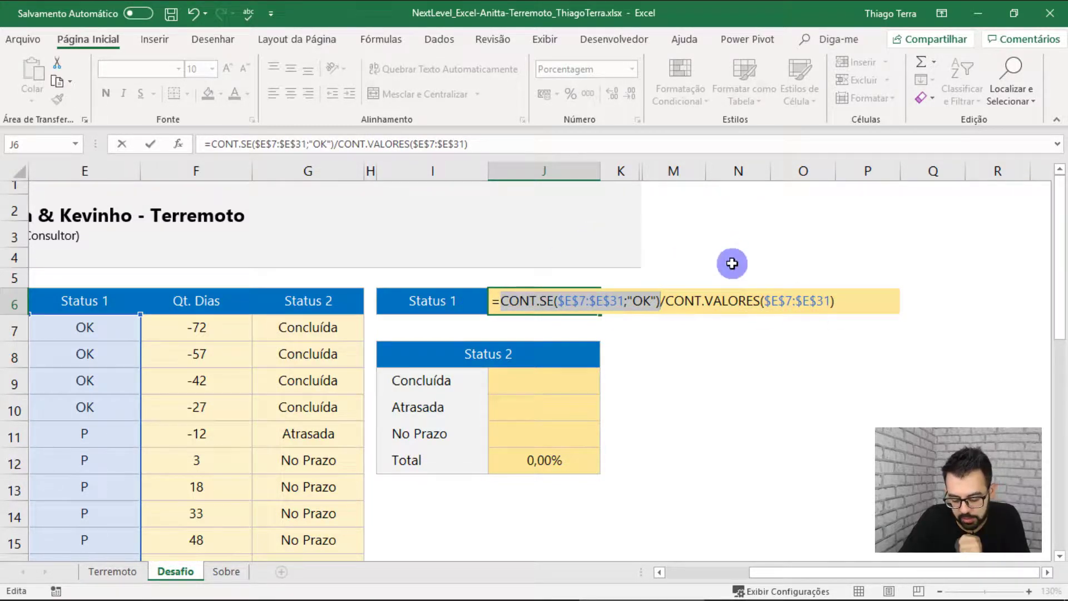
pyautogui.press('Return')
pyautogui.click(523, 301)
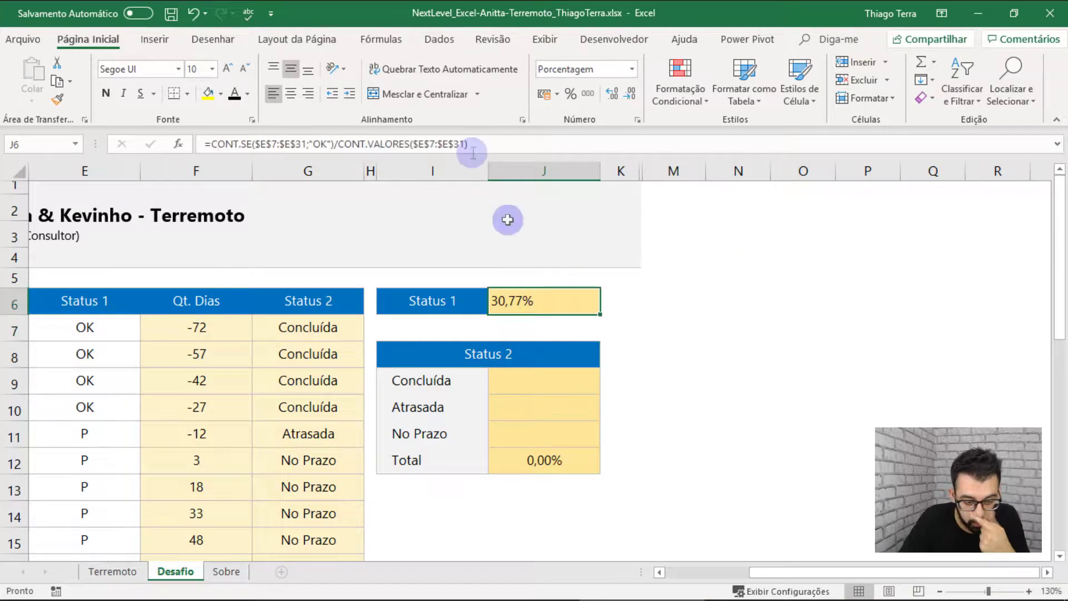
pyautogui.click(290, 94)
# Step: Verify the result with a 4/13 check calculation formatted as a percentage in a spare cell
pyautogui.scroll(-1, 412, 445)
pyautogui.moveTo(114, 265)
pyautogui.mouseDown()
pyautogui.moveTo(103, 315)
pyautogui.moveTo(106, 304)
pyautogui.moveTo(243, 338)
pyautogui.moveTo(167, 314)
pyautogui.moveTo(172, 285)
pyautogui.moveTo(110, 365)
pyautogui.mouseUp()
pyautogui.click(461, 467)
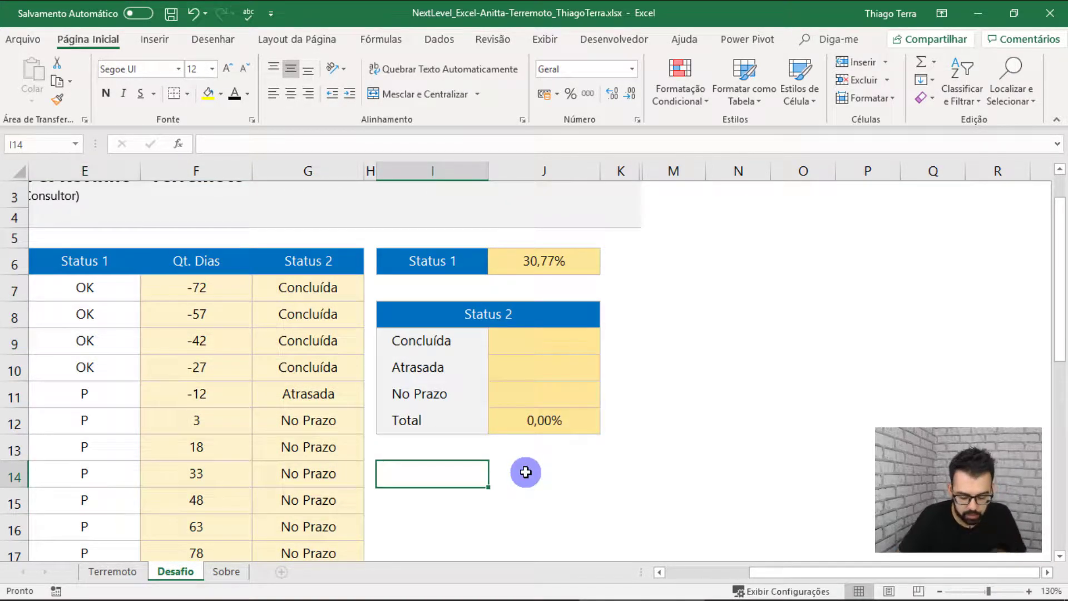
pyautogui.write('=4/13')
pyautogui.press('Return')
pyautogui.press('Up')
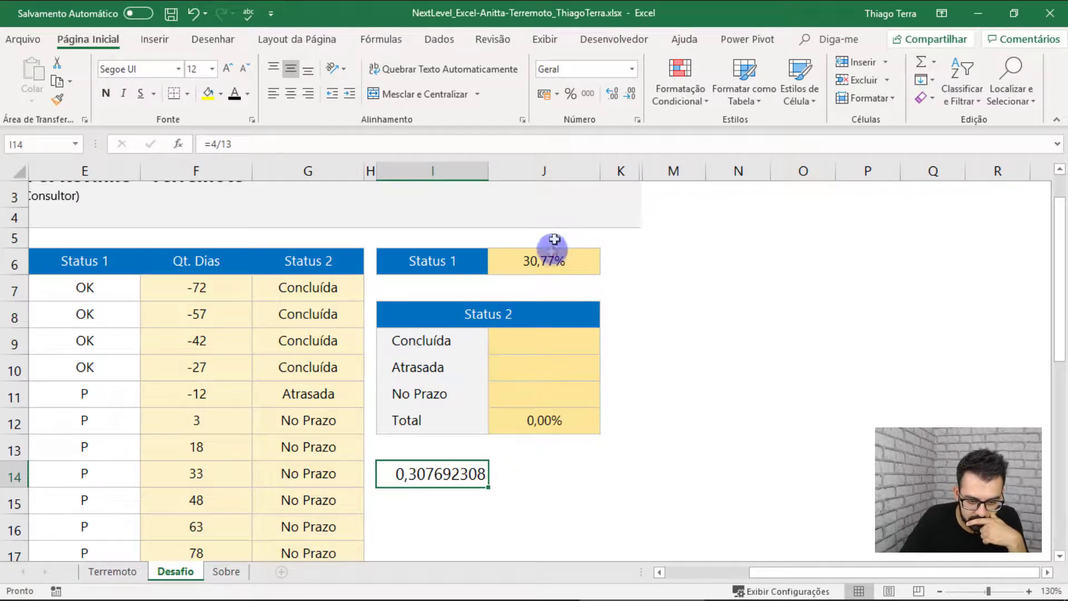
pyautogui.click(571, 95)
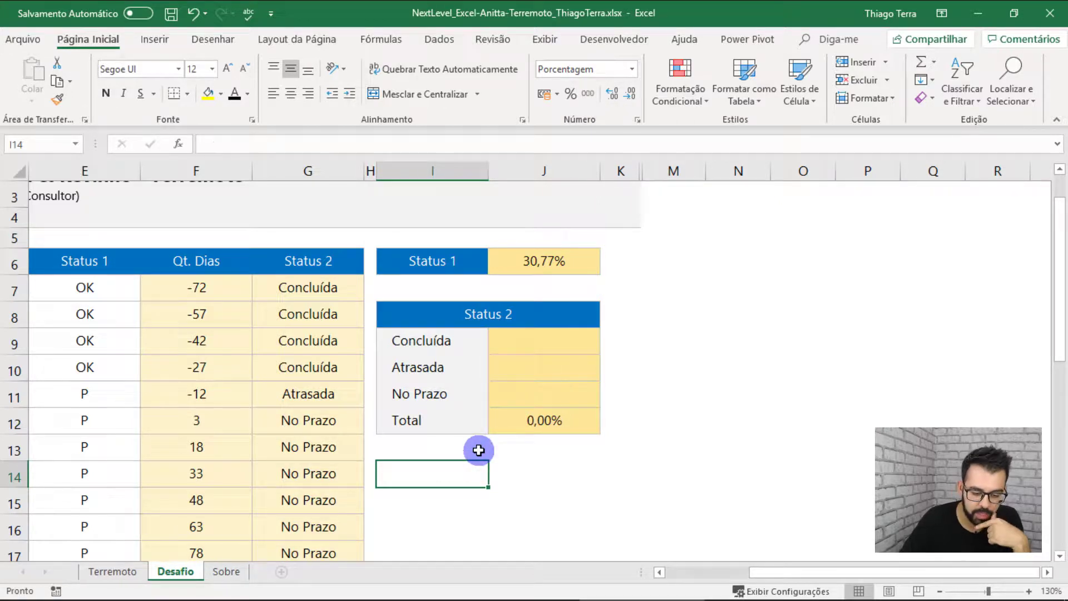
pyautogui.click(547, 345)
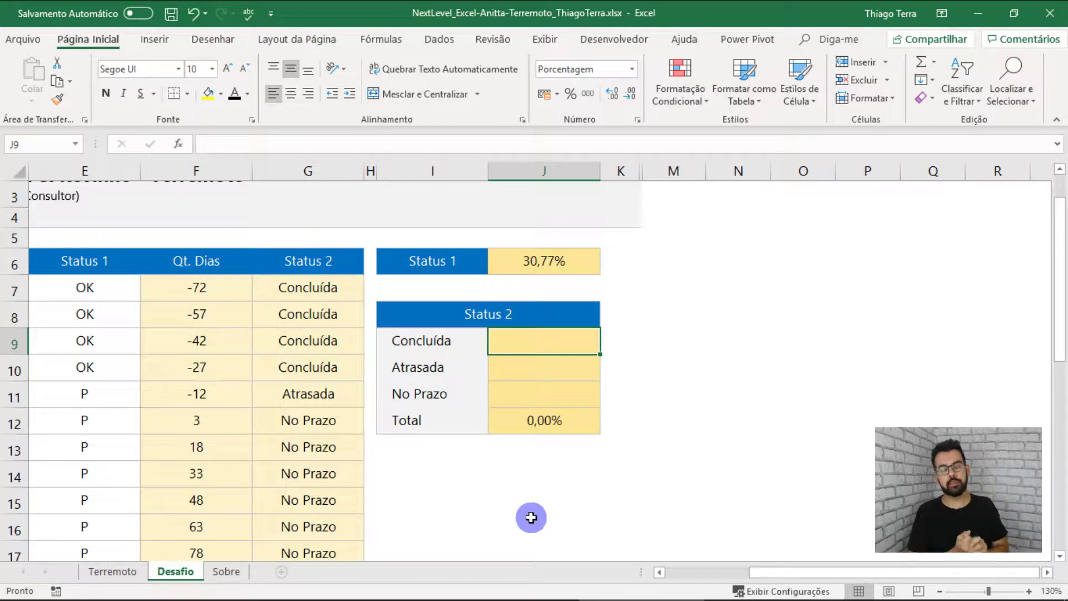
pyautogui.scroll(-1, 375, 390)
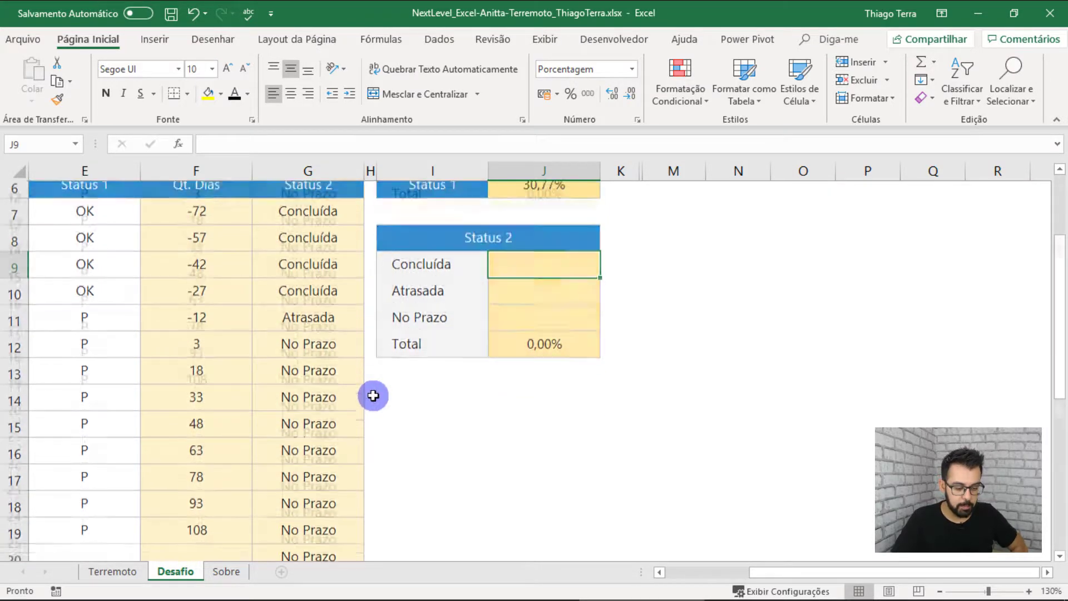
pyautogui.scroll(-3, 351, 355)
pyautogui.scroll(-3, 345, 317)
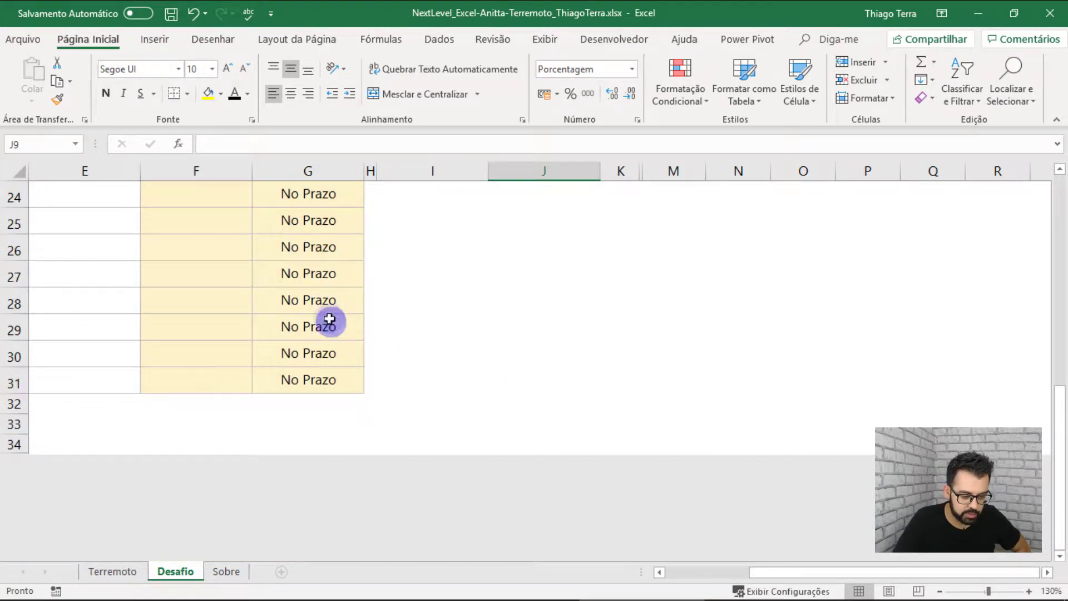
pyautogui.click(334, 197)
pyautogui.scroll(1, 334, 304)
pyautogui.scroll(3, 334, 303)
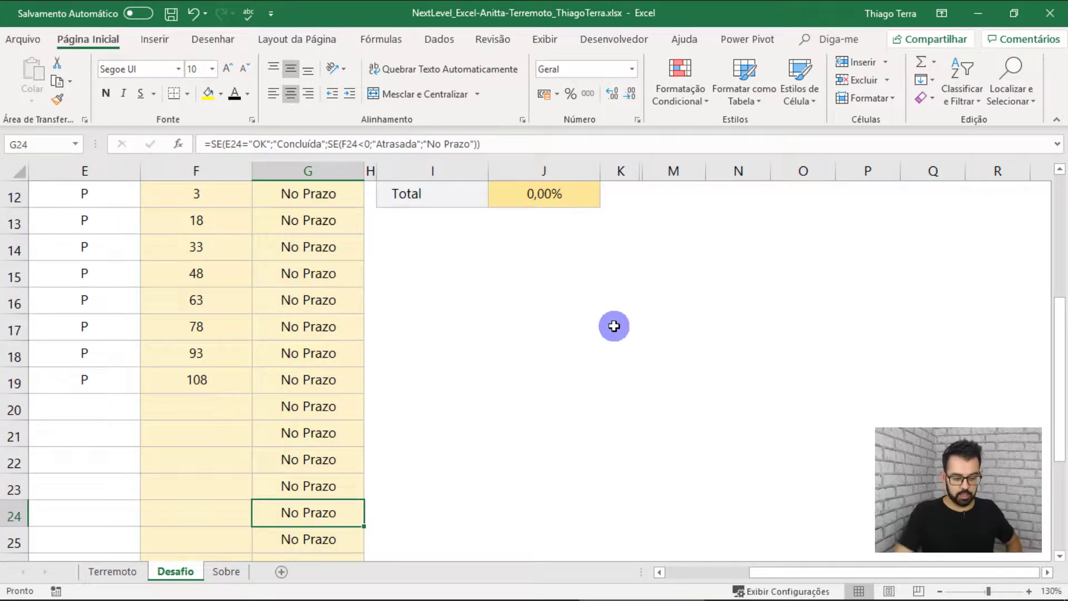
pyautogui.scroll(-3, 556, 338)
pyautogui.click(287, 245)
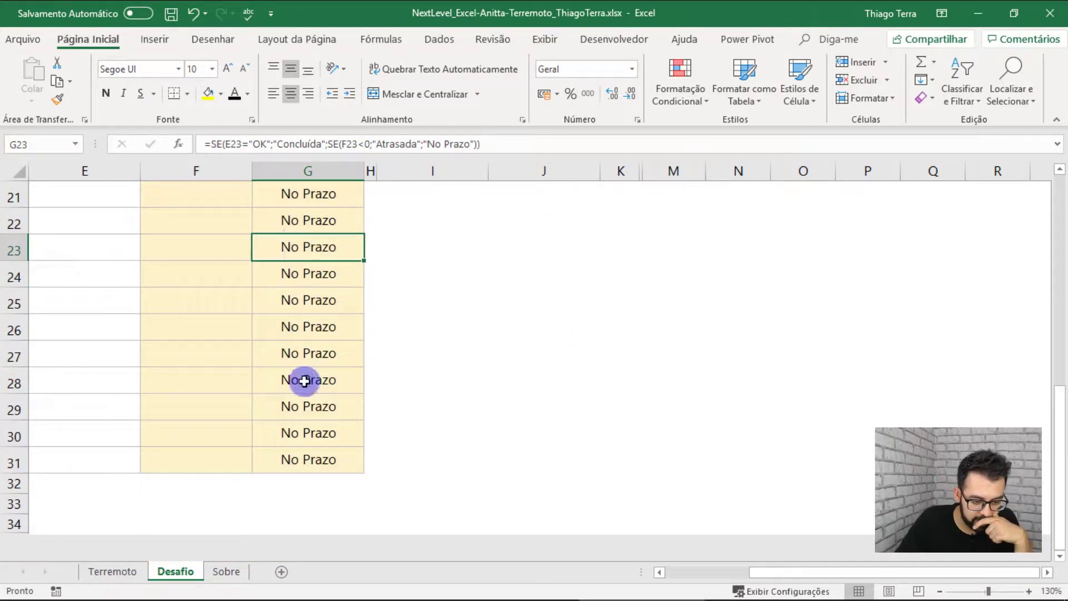
pyautogui.scroll(5, 312, 377)
pyautogui.click(320, 238)
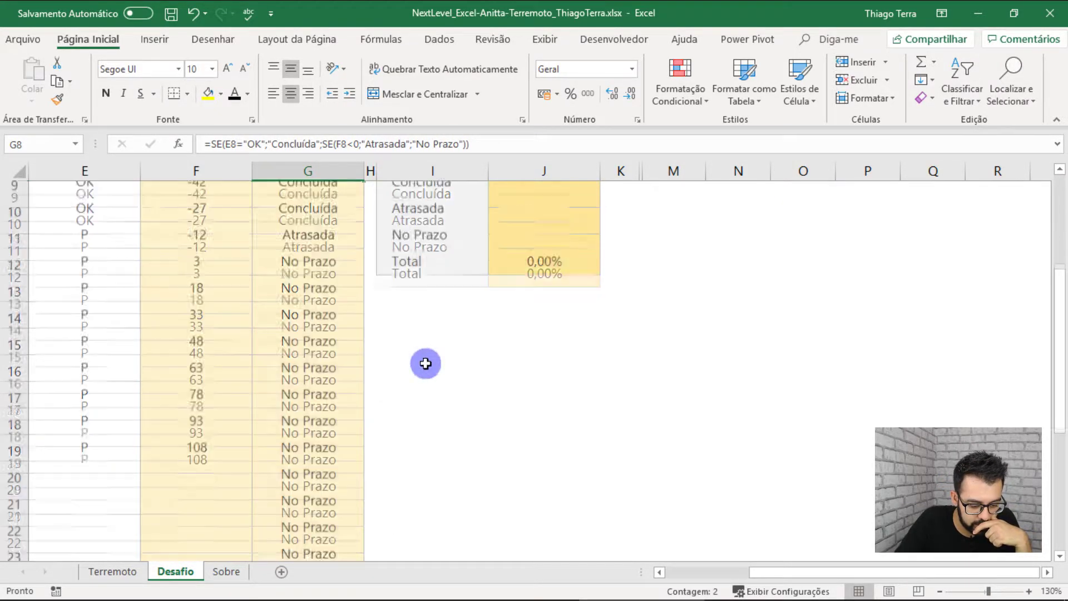
pyautogui.scroll(-4, 425, 362)
pyautogui.moveTo(308, 246)
pyautogui.mouseDown()
pyautogui.moveTo(303, 340)
pyautogui.moveTo(83, 406)
pyautogui.mouseUp()
pyautogui.moveTo(793, 570); pyautogui.dragTo(711, 570)
pyautogui.scroll(2, 675, 374)
pyautogui.scroll(1, 587, 270)
pyautogui.scroll(2, 588, 270)
pyautogui.click(531, 287)
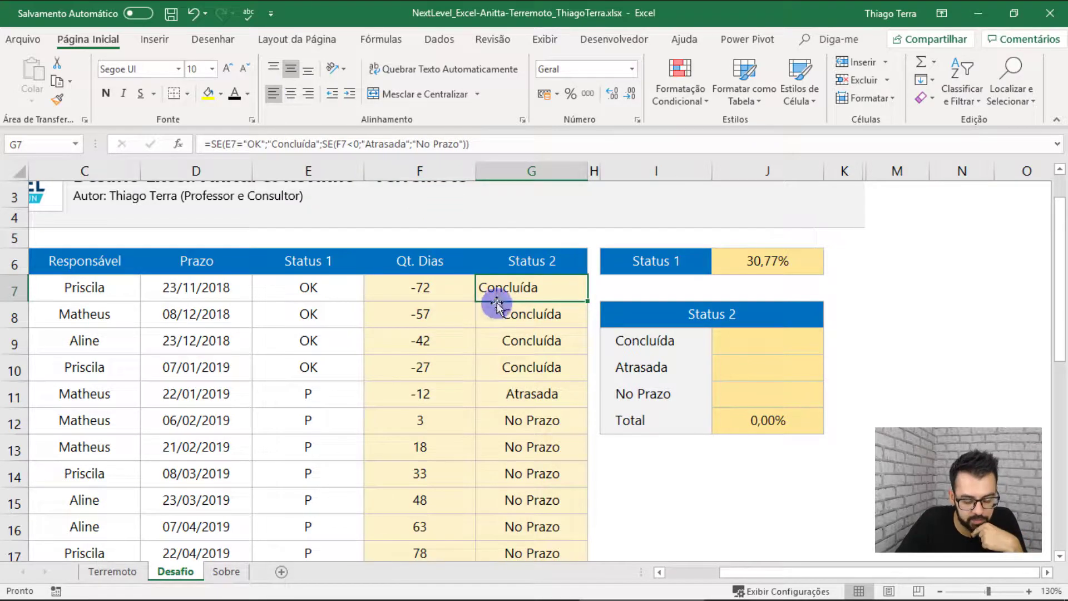
# Step: Wrap G7's Status 2 formula in SE(E7="";"";…) so it returns blank when Status 1 is empty
pyautogui.doubleClick(500, 284)
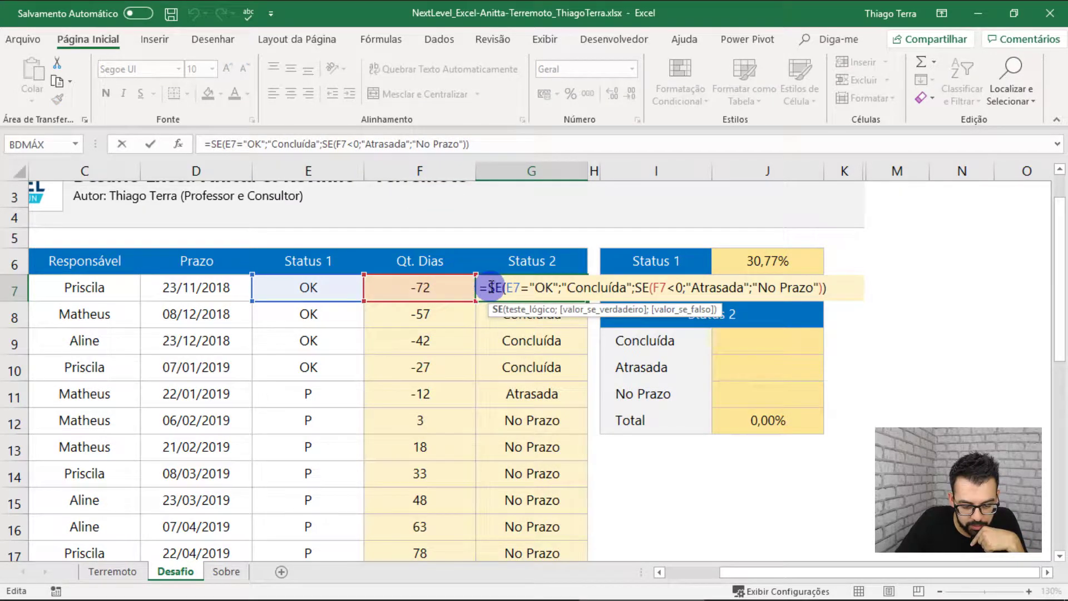
pyautogui.click(489, 287)
pyautogui.write('SE(')
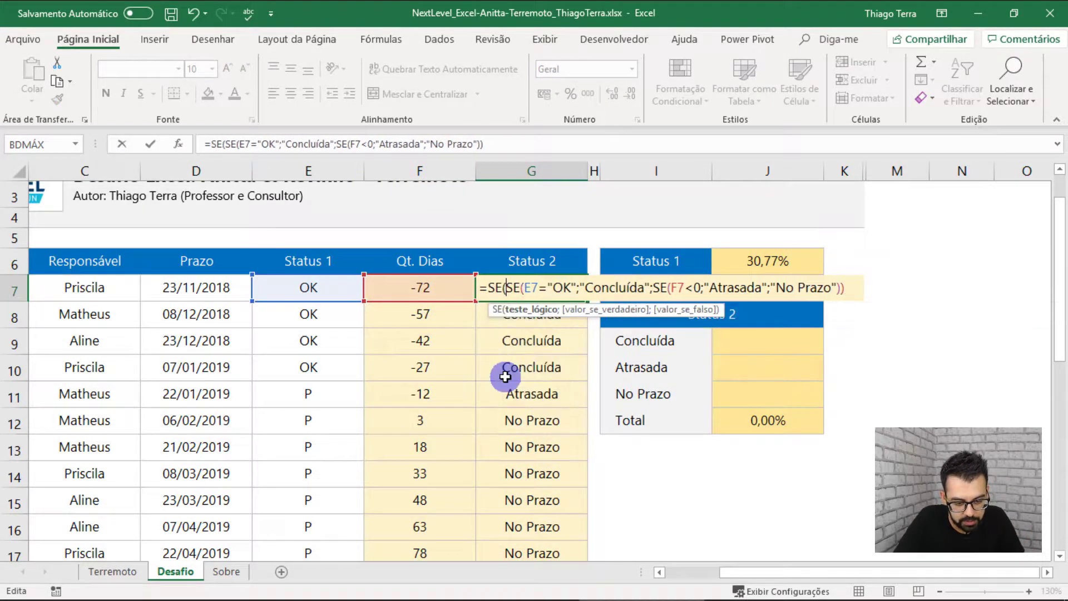
pyautogui.click(323, 282)
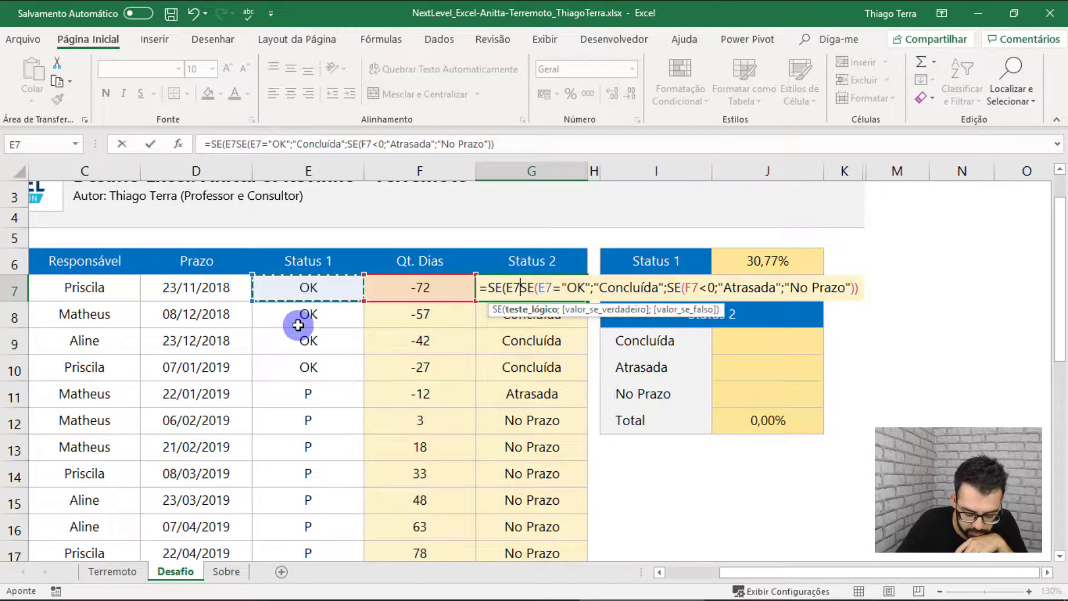
pyautogui.write('="";"";')
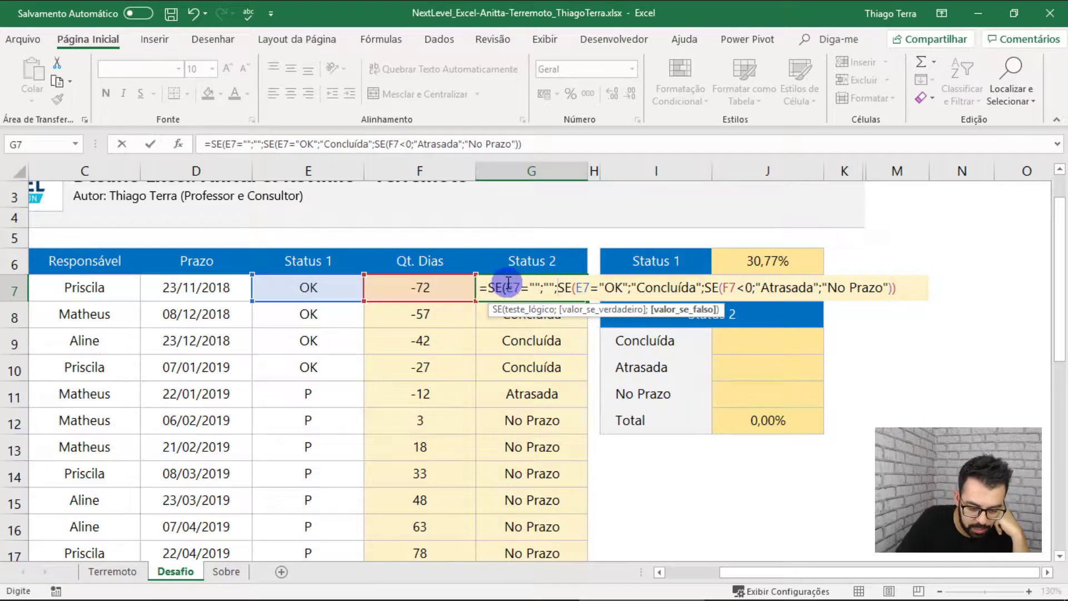
pyautogui.click(549, 288)
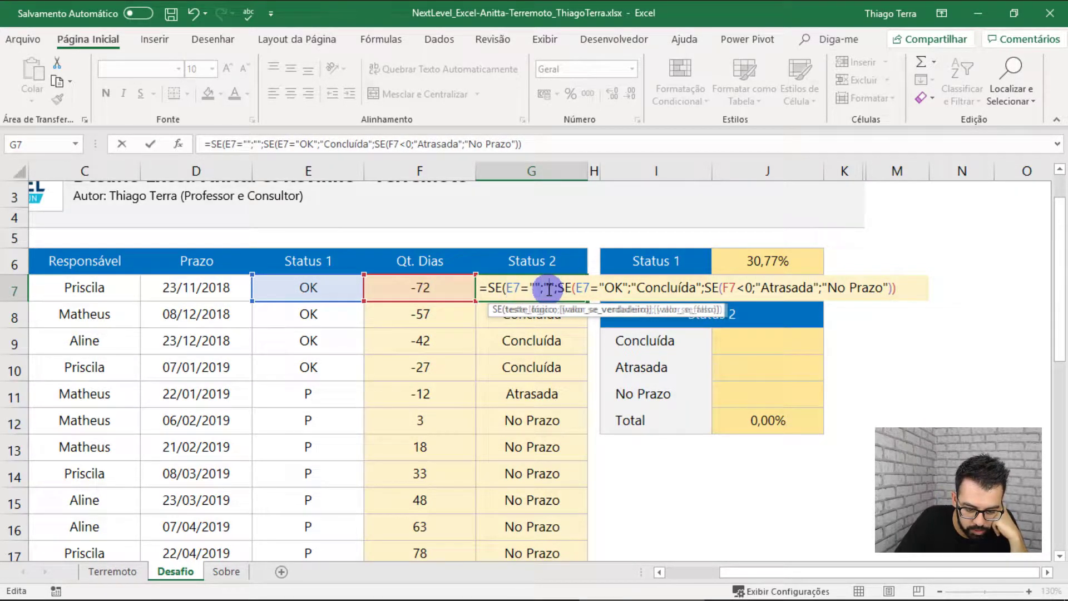
pyautogui.click(670, 310)
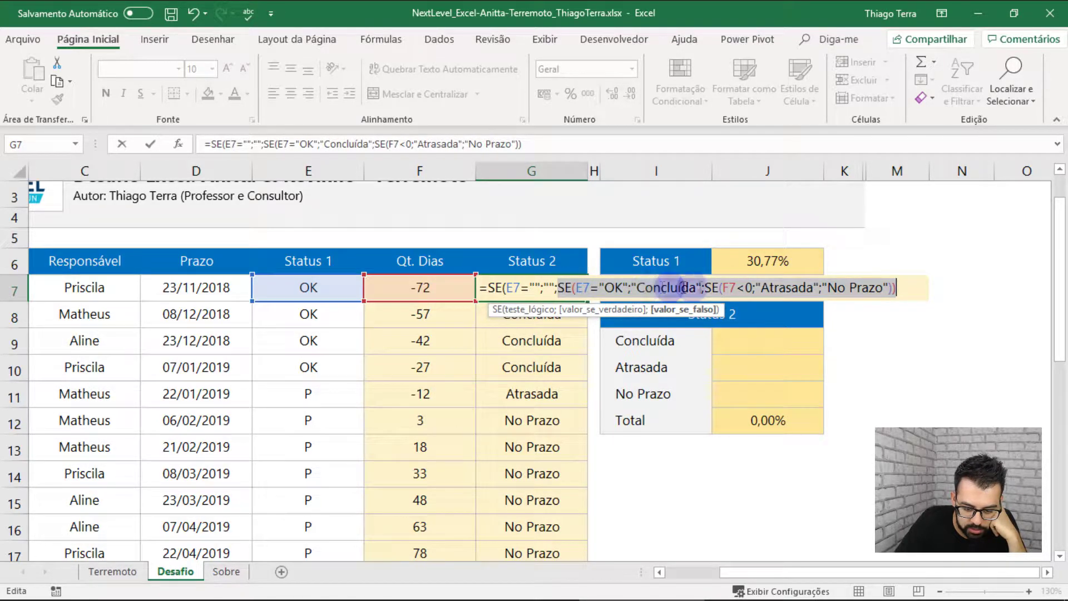
pyautogui.click(897, 288)
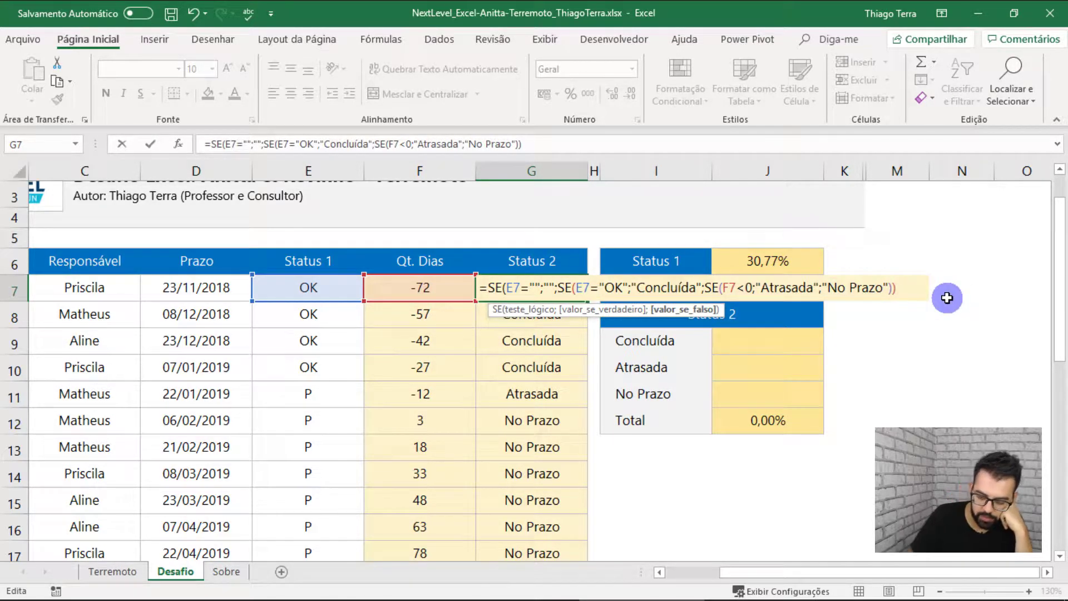
pyautogui.write(')')
pyautogui.press('Return')
# Step: Centre G7, fill the new formula down the Status 2 column, and check row 9's formula
pyautogui.press('Up')
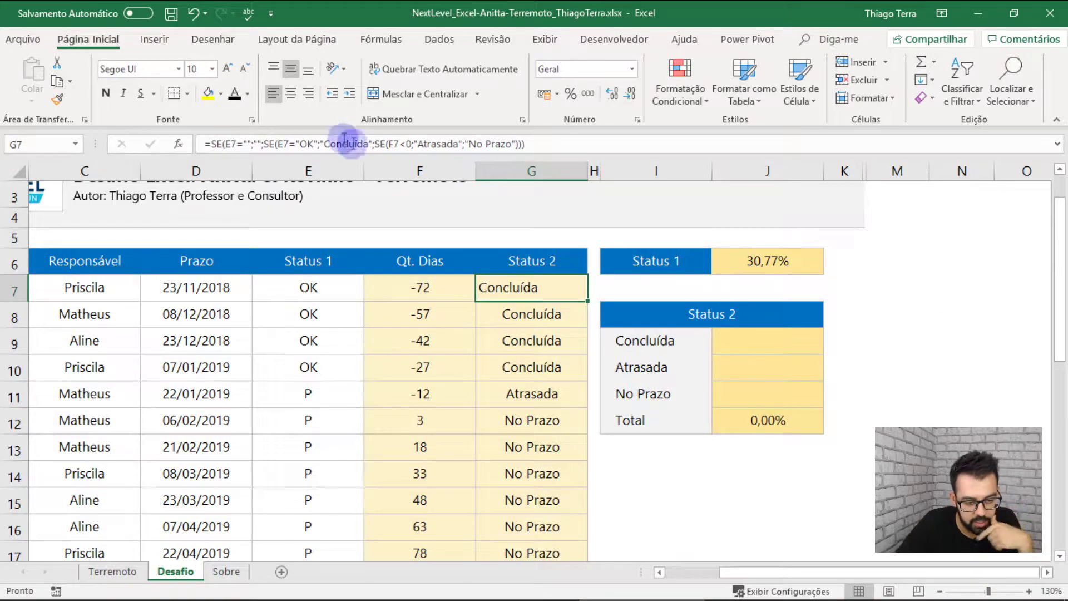
pyautogui.click(291, 94)
pyautogui.doubleClick(587, 301)
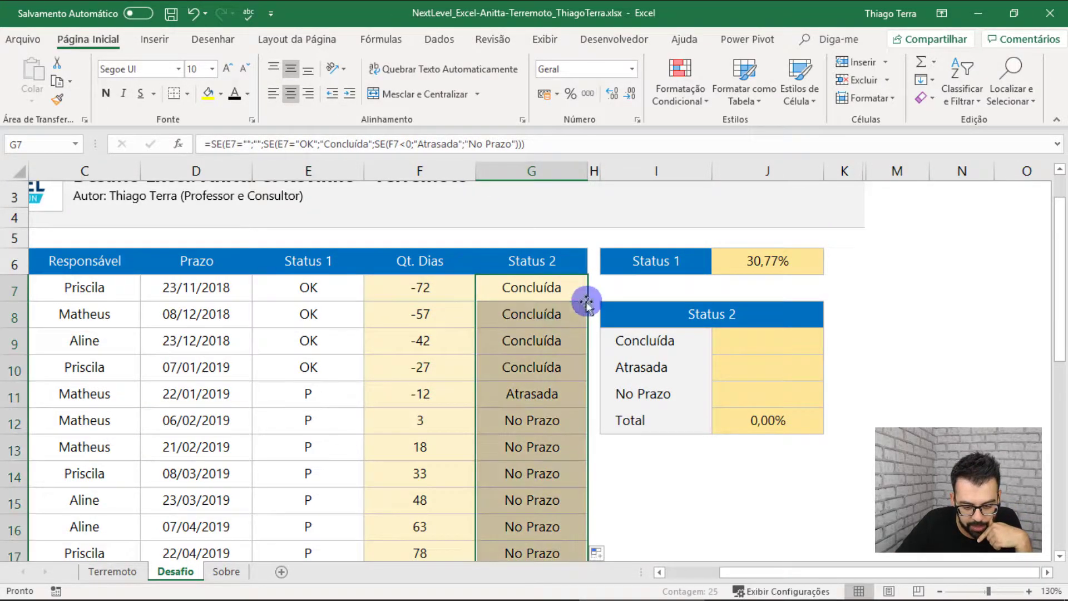
pyautogui.scroll(-6, 550, 332)
pyautogui.scroll(5, 549, 332)
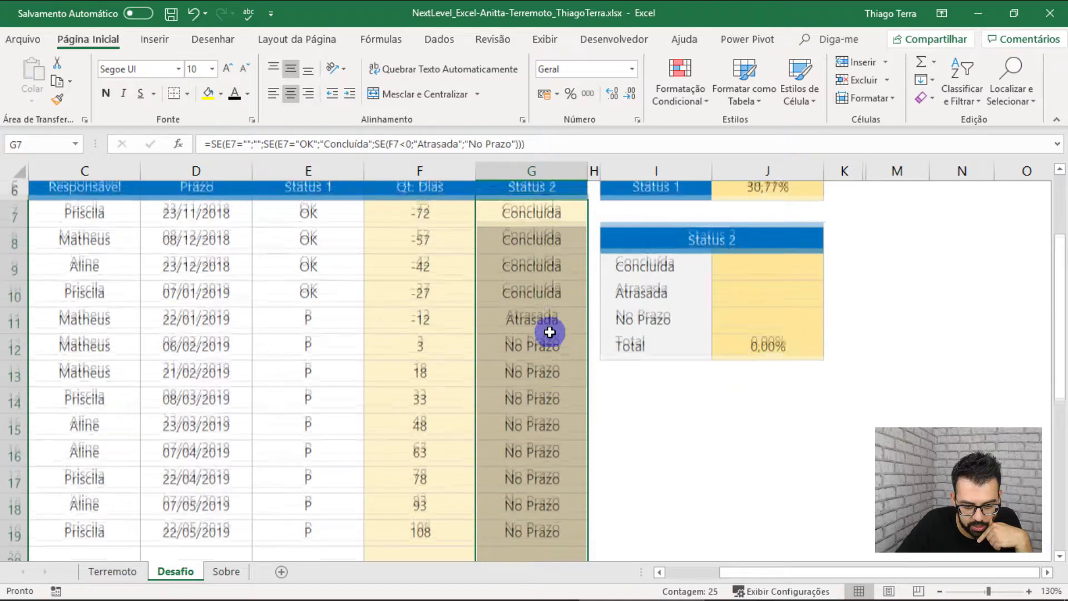
pyautogui.click(677, 415)
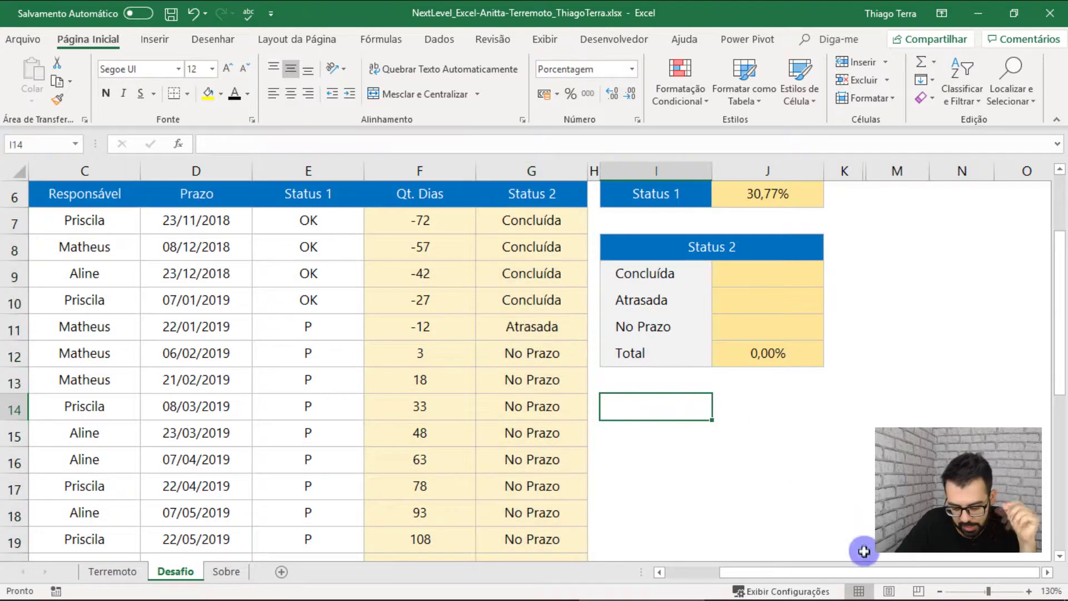
pyautogui.click(1047, 572)
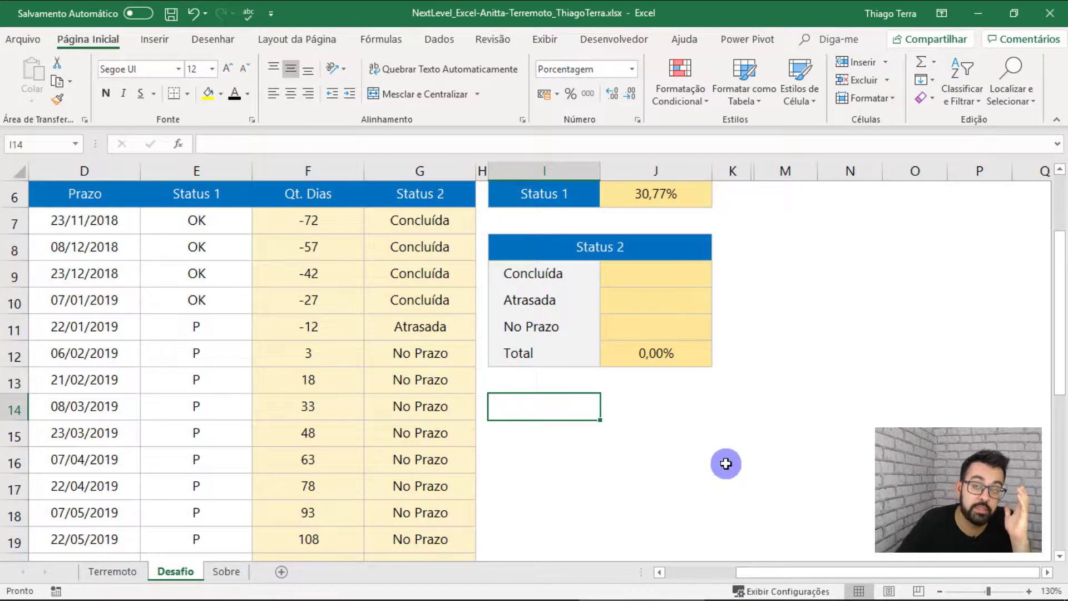
pyautogui.click(412, 272)
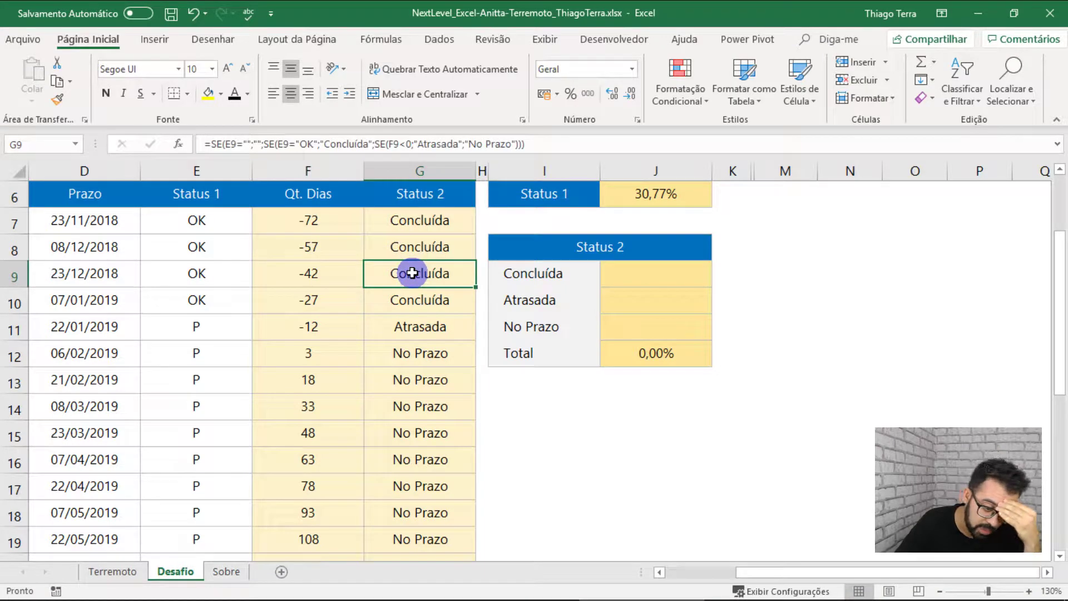
pyautogui.moveTo(229, 146); pyautogui.dragTo(244, 144)
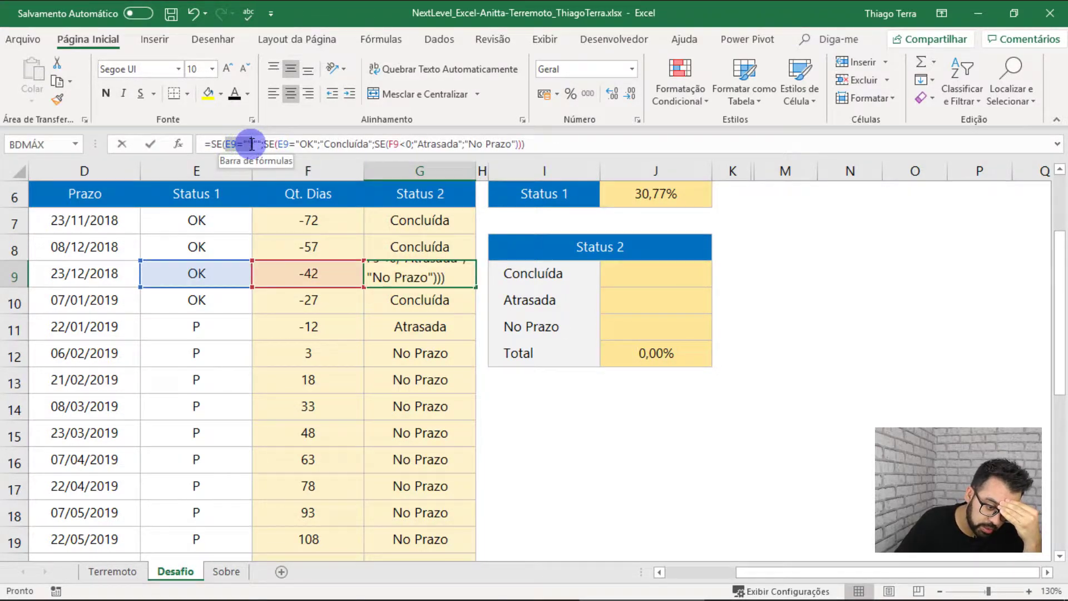
pyautogui.press('Escape')
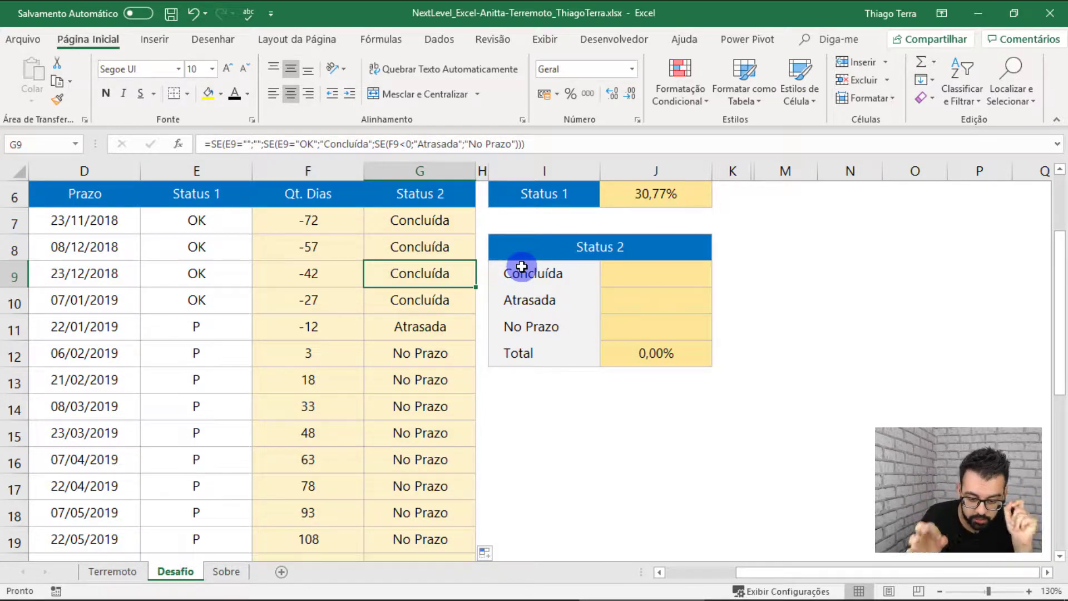
pyautogui.click(631, 274)
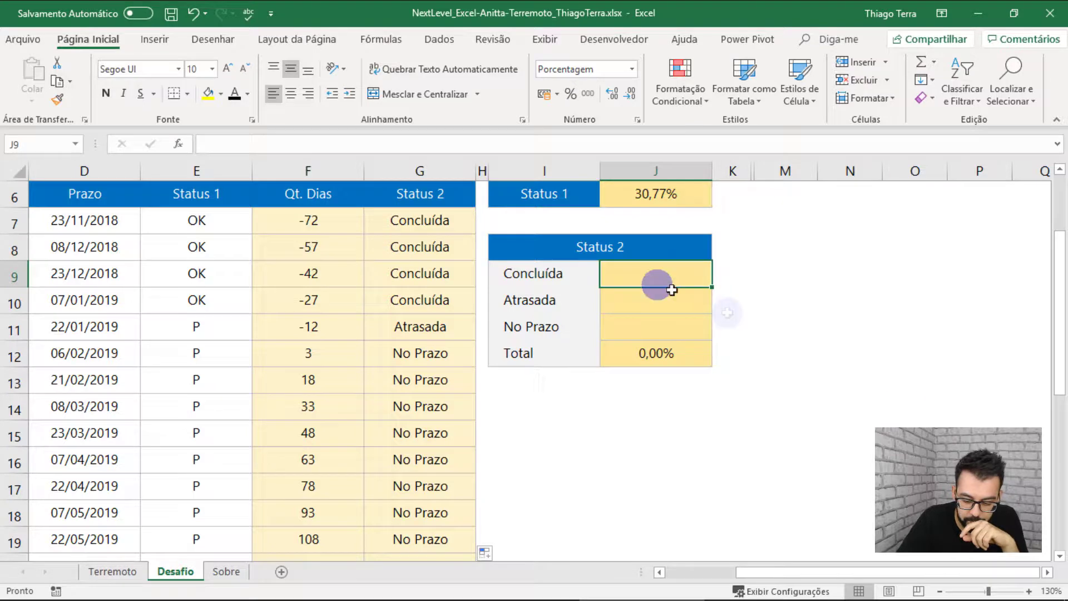
pyautogui.click(1047, 573)
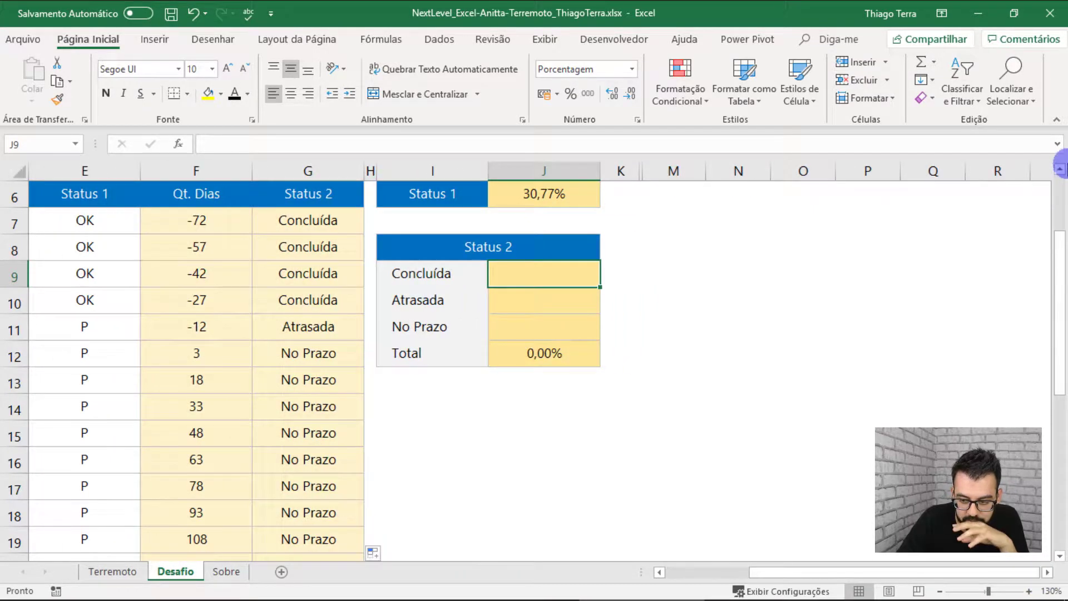
# Step: Enter =CONT.SE($G$7:$G$31;I9) in J9 to count Concluída Status 2 entries
pyautogui.click(1059, 170)
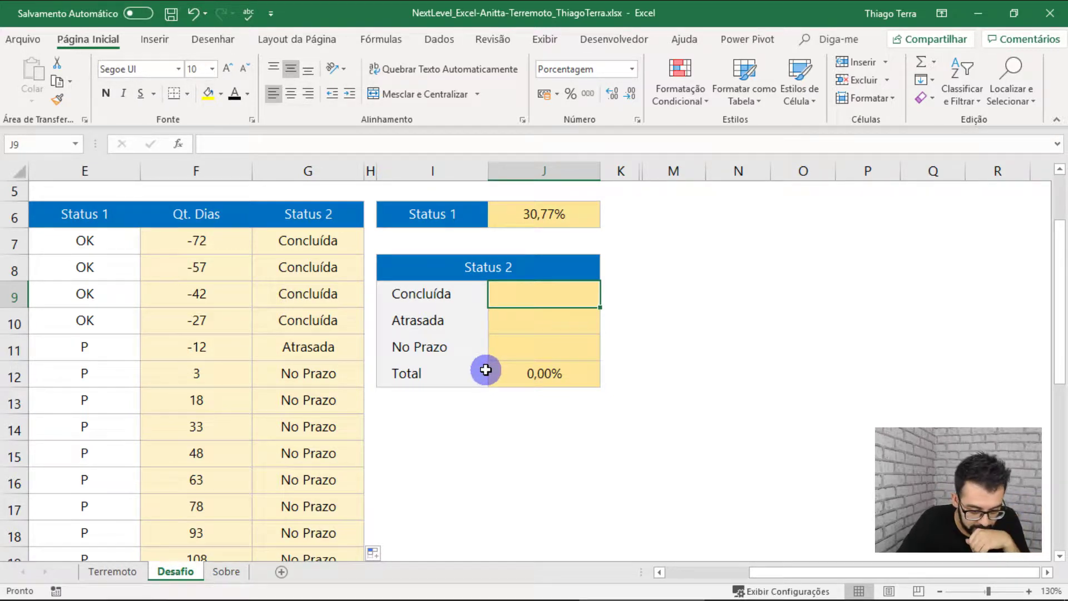
pyautogui.write('=')
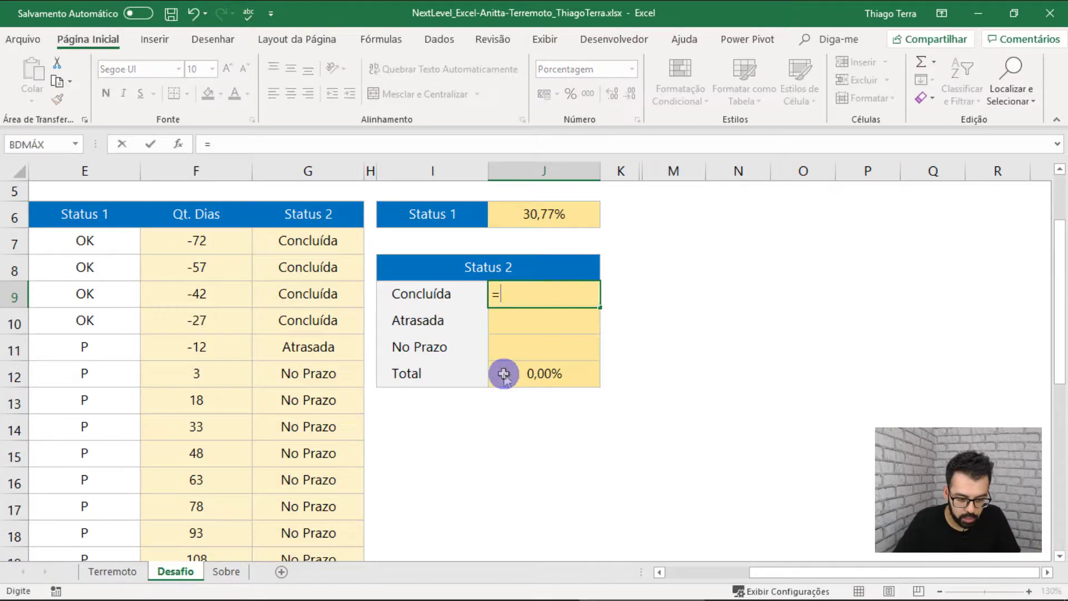
pyautogui.write('se')
pyautogui.press('BackSpace')
pyautogui.press('BackSpace')
pyautogui.write('cont')
pyautogui.press('Down')
pyautogui.press('Tab')
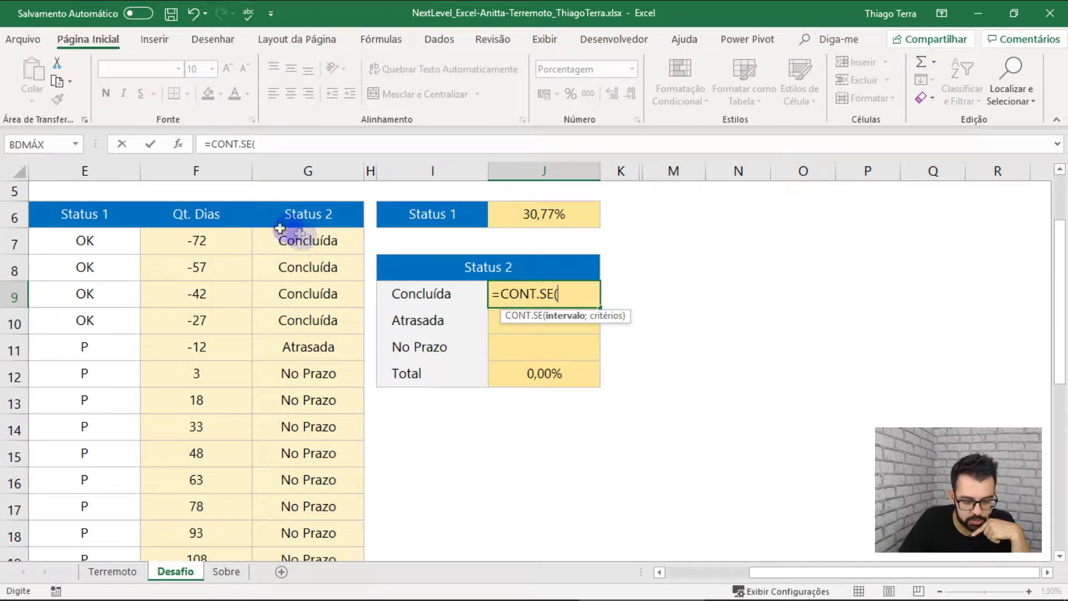
pyautogui.moveTo(261, 244)
pyautogui.mouseDown()
pyautogui.moveTo(300, 594)
pyautogui.moveTo(300, 512)
pyautogui.mouseUp()
pyautogui.scroll(6, 461, 394)
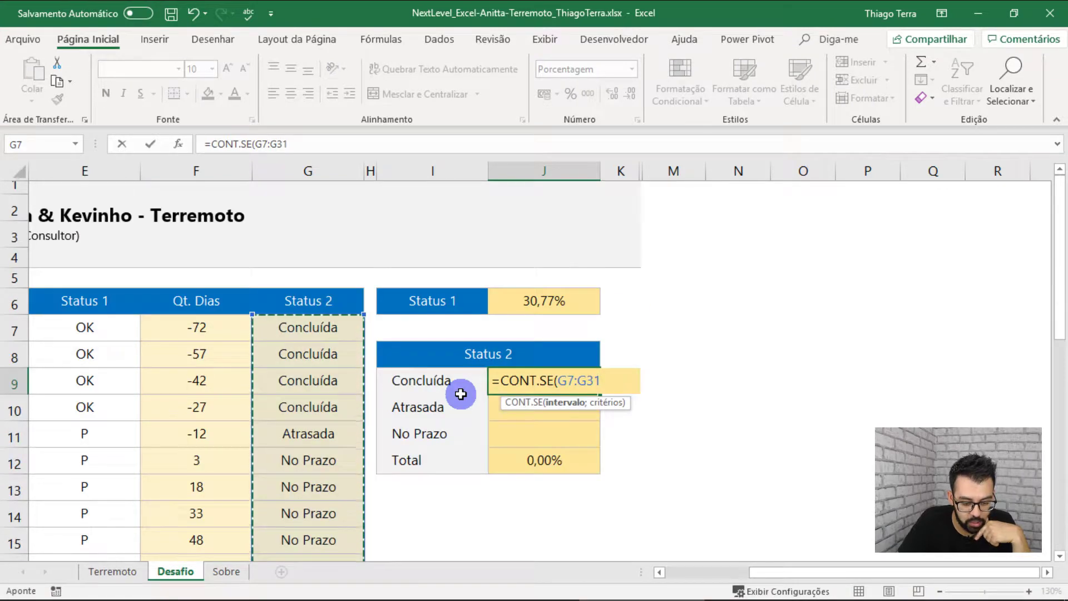
pyautogui.press('F4')
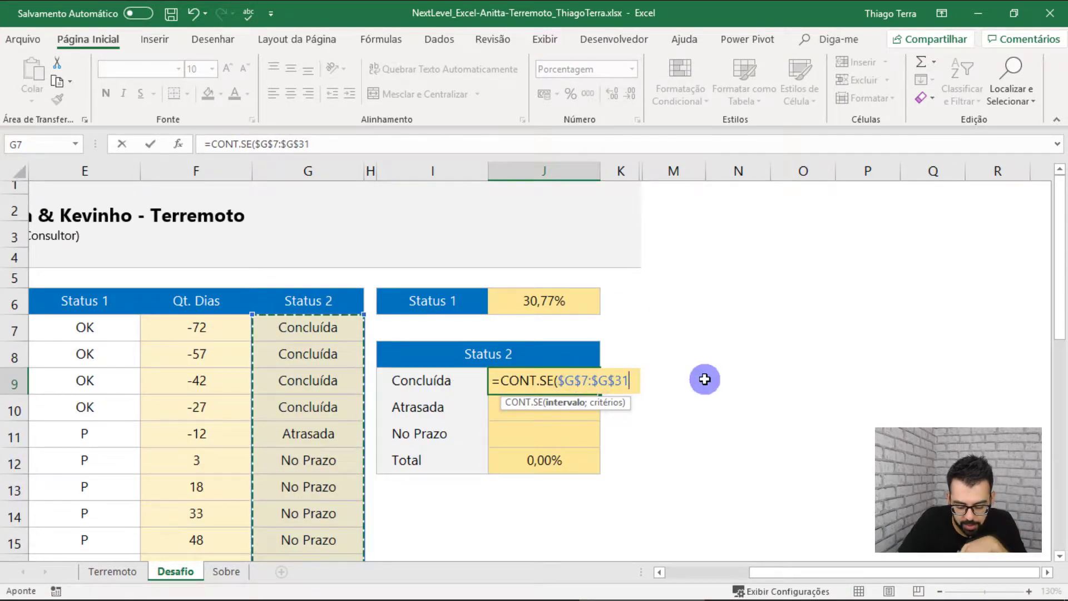
pyautogui.write(';')
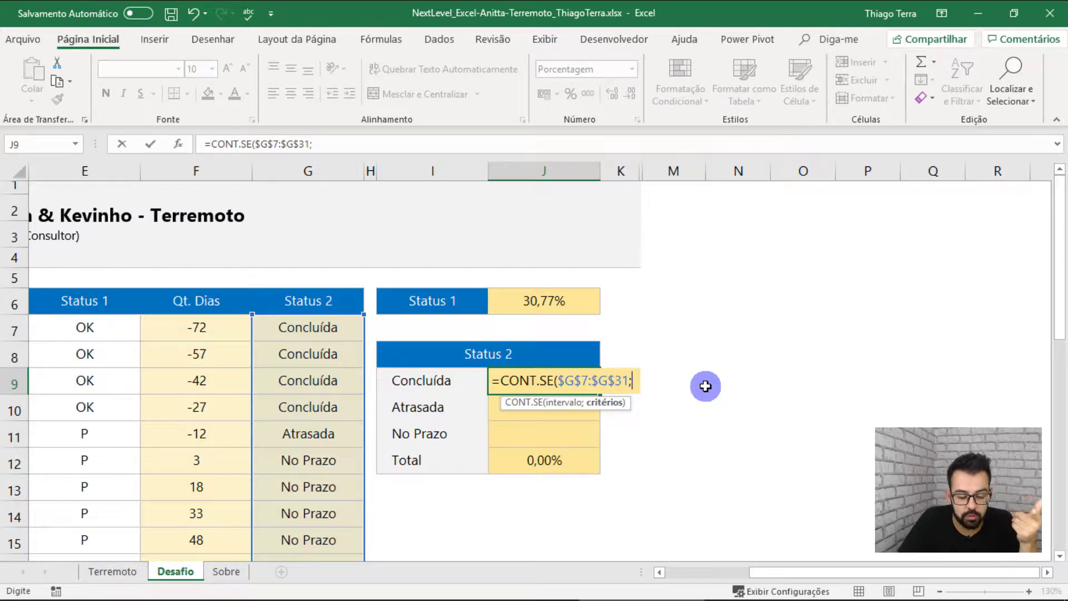
pyautogui.click(445, 383)
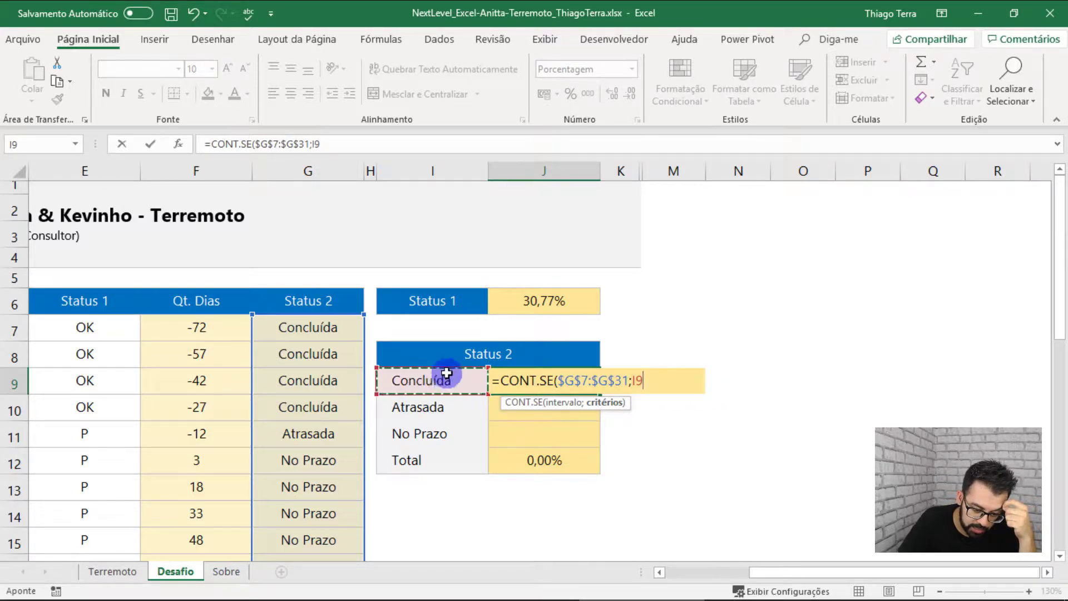
pyautogui.write(')')
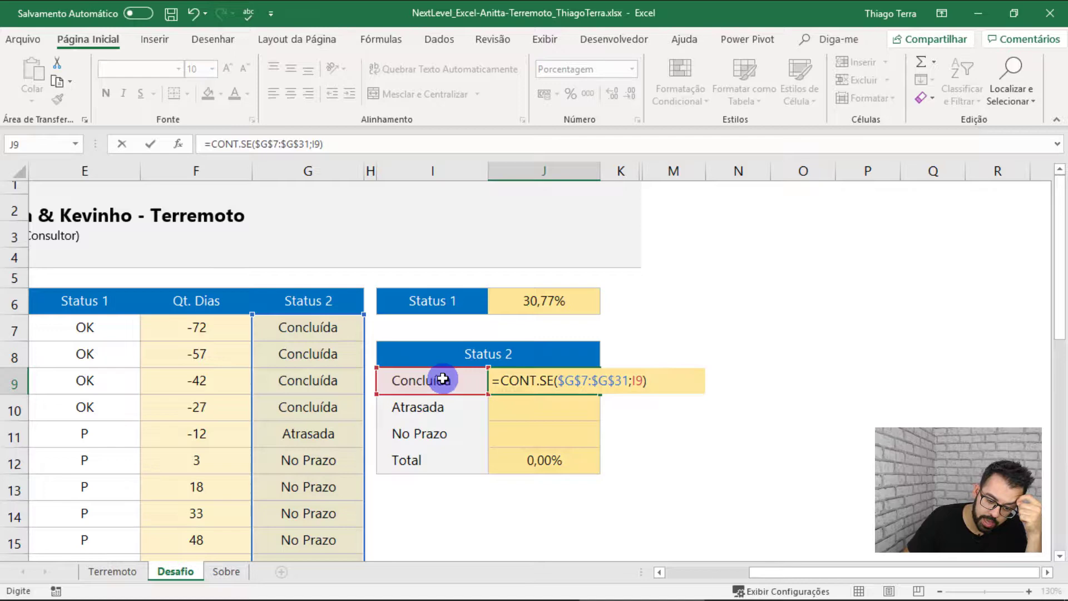
pyautogui.press('Return')
pyautogui.press('Down')
pyautogui.press('Up')
pyautogui.press('Up')
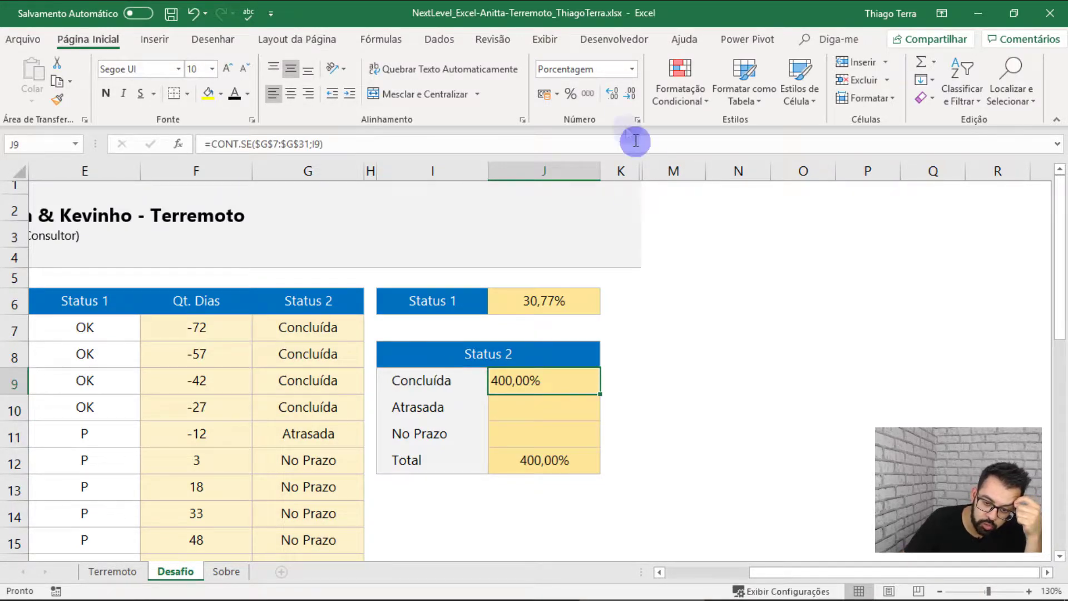
pyautogui.click(632, 69)
# Step: Format J9's Concluída count as a plain Número value
pyautogui.click(627, 137)
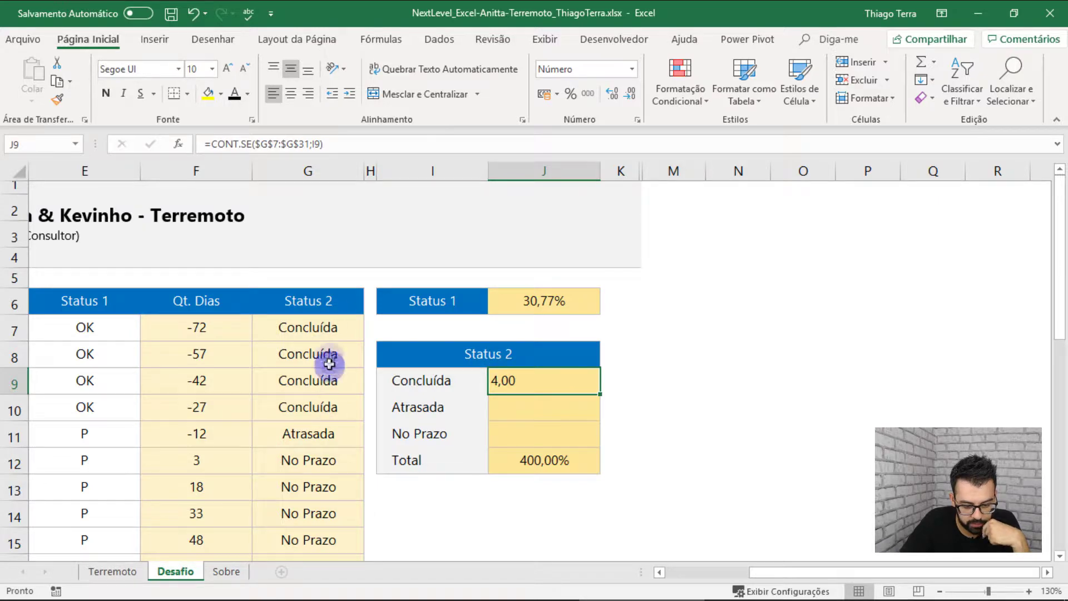
pyautogui.scroll(-2, 489, 384)
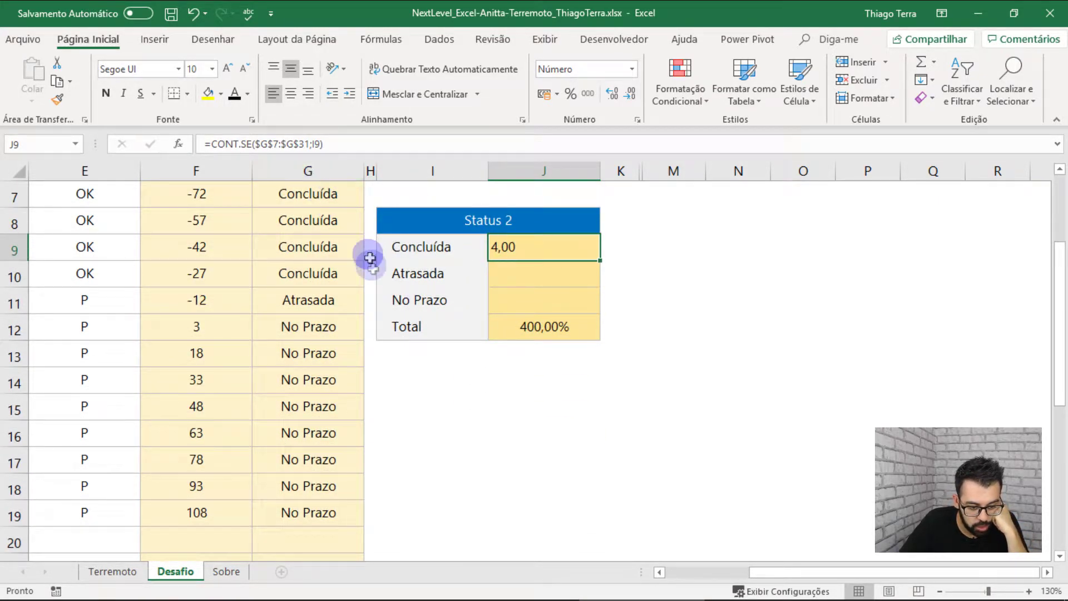
pyautogui.scroll(1, 381, 248)
pyautogui.moveTo(341, 257)
pyautogui.mouseDown()
pyautogui.moveTo(321, 542)
pyautogui.moveTo(341, 438)
pyautogui.mouseUp()
pyautogui.scroll(1, 341, 436)
pyautogui.scroll(1, 339, 341)
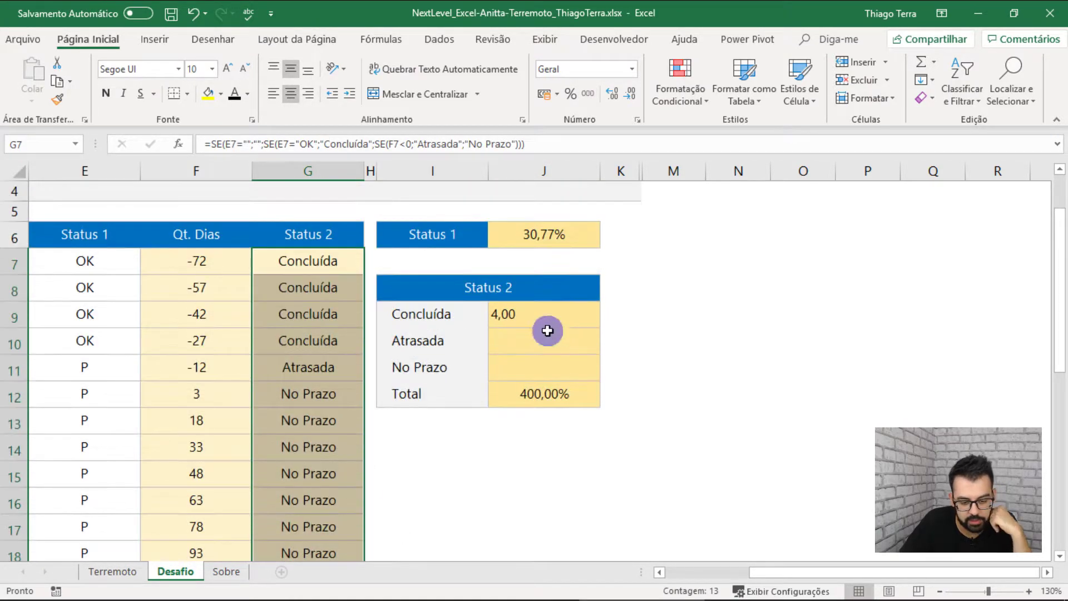
# Step: Divide J9 by CONT.VALORES($G$7:$G$31) and apply percent style, giving 16,00%
pyautogui.doubleClick(562, 312)
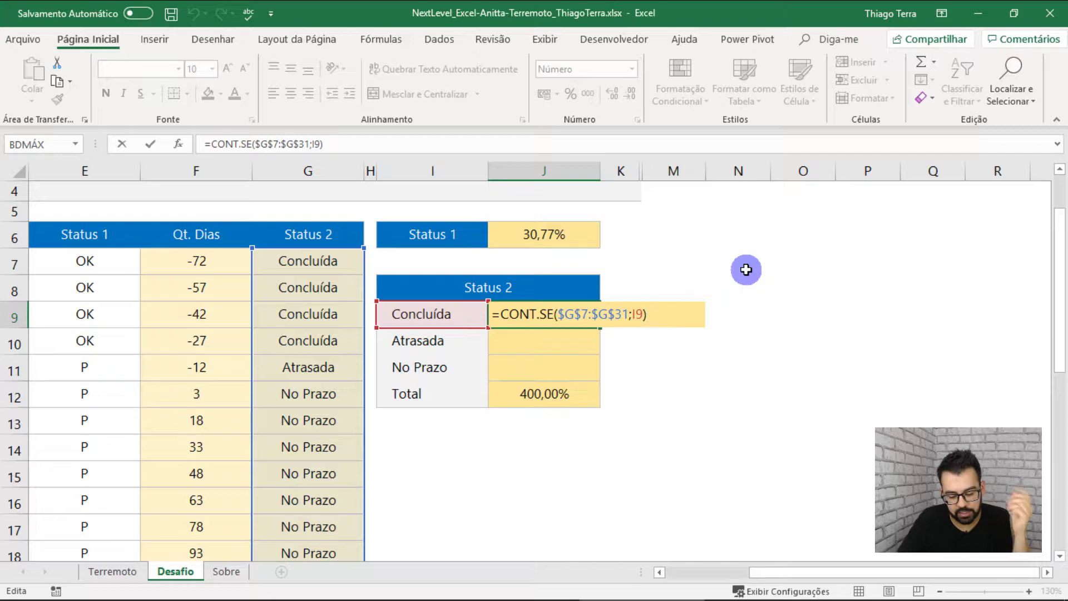
pyautogui.write('cont')
pyautogui.press('Down')
pyautogui.press('Down')
pyautogui.press('Down')
pyautogui.press('Tab')
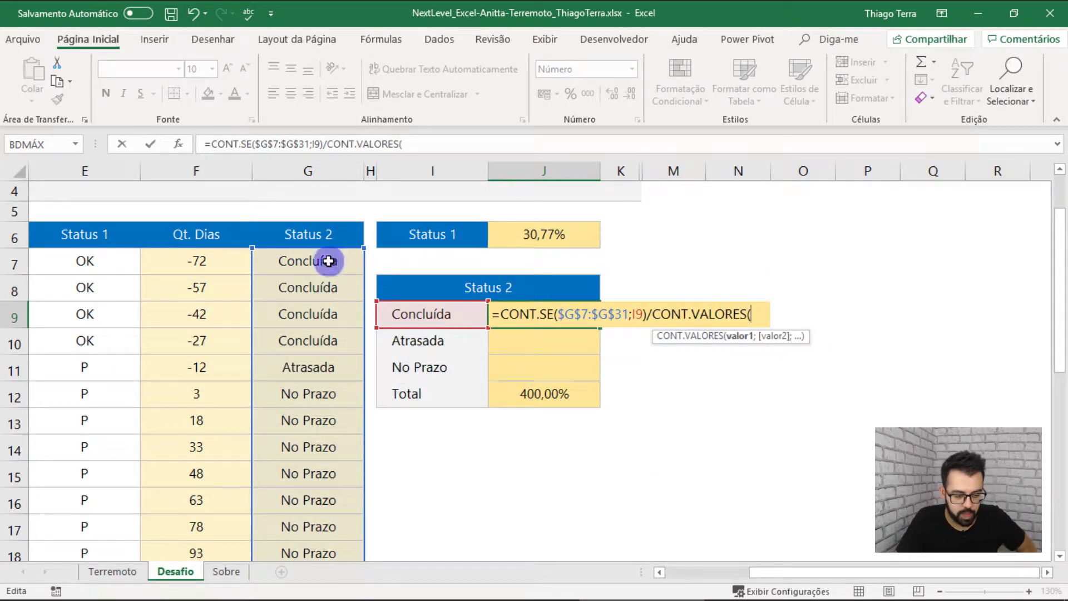
pyautogui.moveTo(328, 261); pyautogui.dragTo(308, 594)
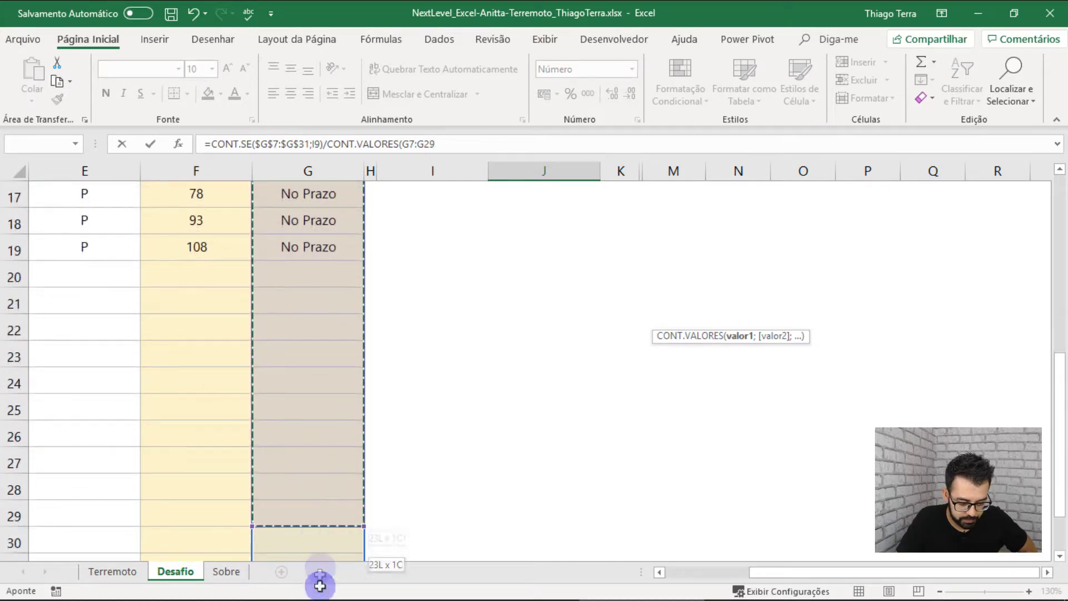
pyautogui.moveTo(308, 594); pyautogui.dragTo(327, 512)
pyautogui.press('F4')
pyautogui.write(')')
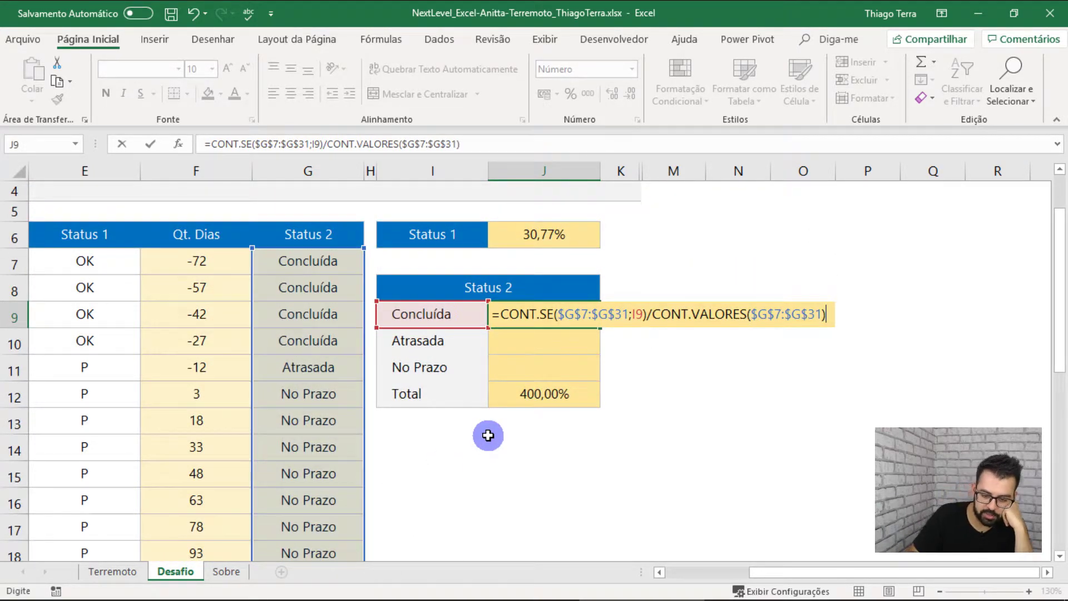
pyautogui.hotkey('ctrl', 'Return')
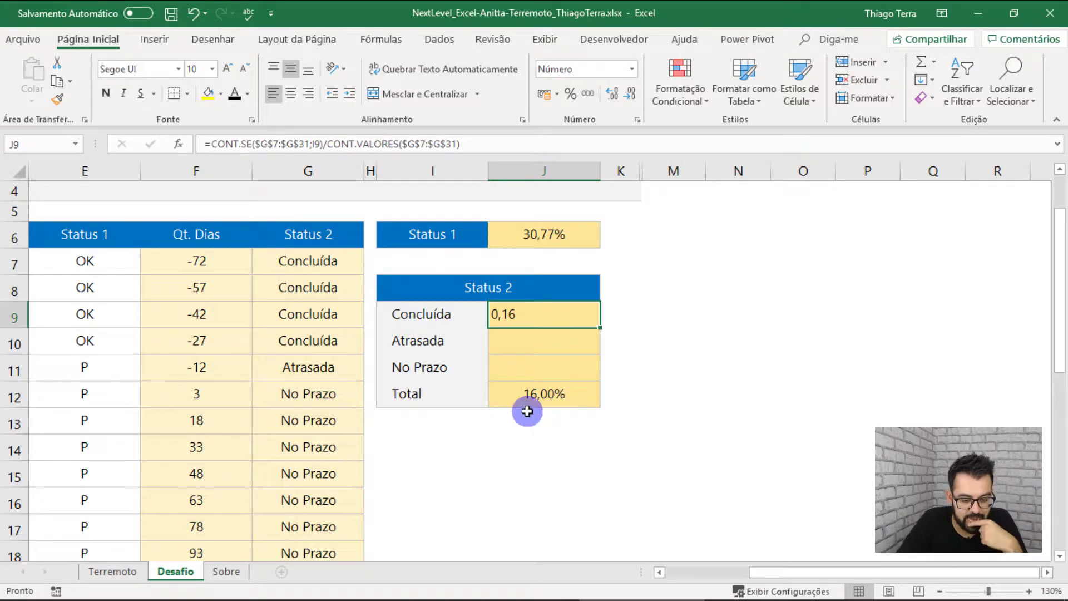
pyautogui.click(571, 93)
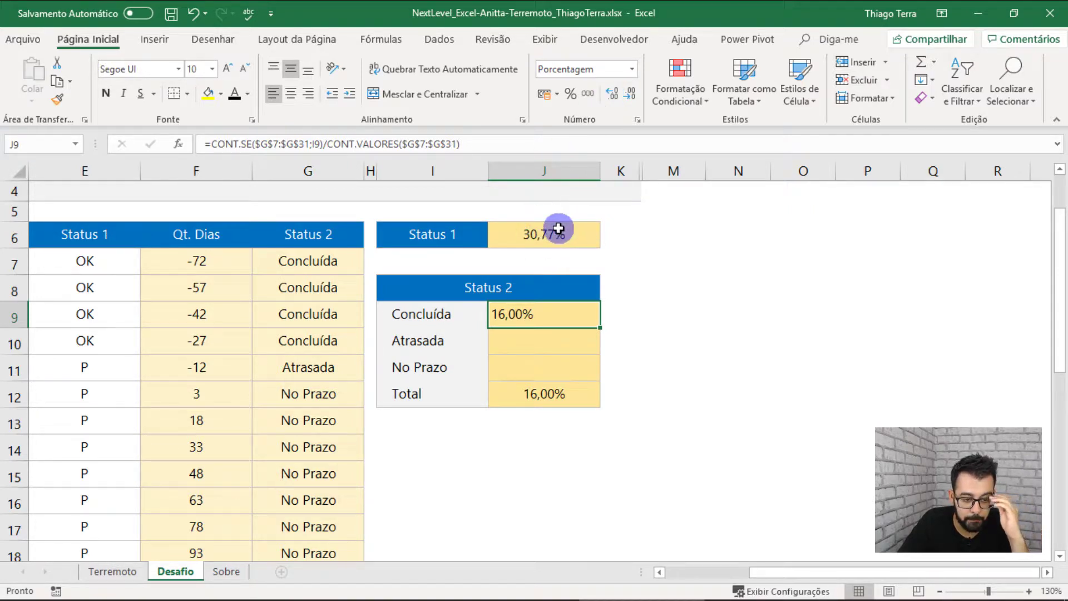
# Step: Review the Concluída formula's CONT.SE and CONT.VALORES parts, leaving it unchanged
pyautogui.click(330, 141)
pyautogui.click(555, 316)
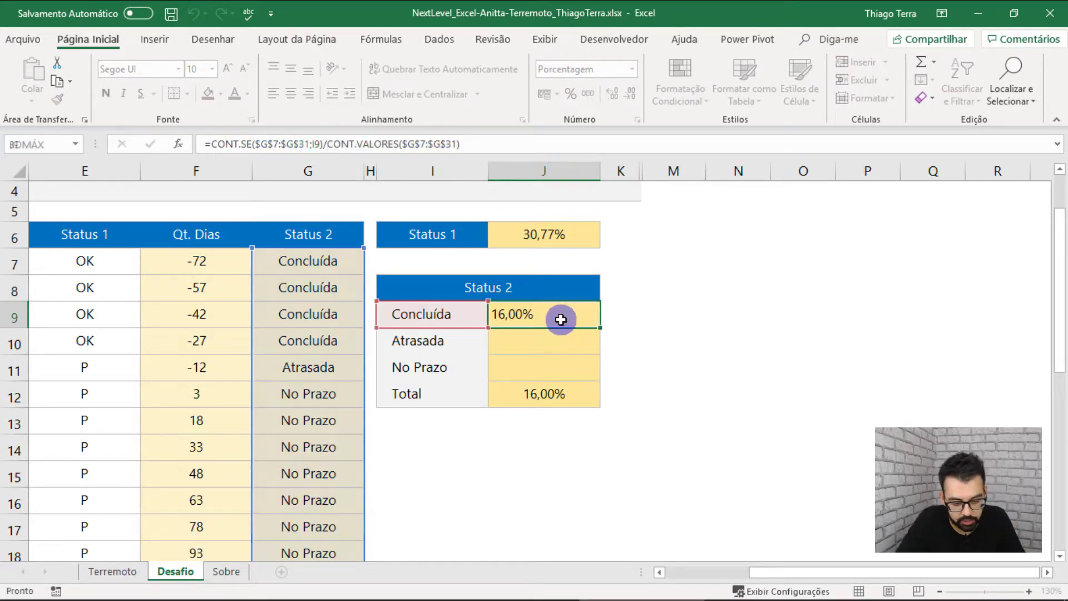
pyautogui.doubleClick(565, 316)
pyautogui.moveTo(566, 316); pyautogui.dragTo(856, 315)
pyautogui.hotkey('ctrl', 'c')
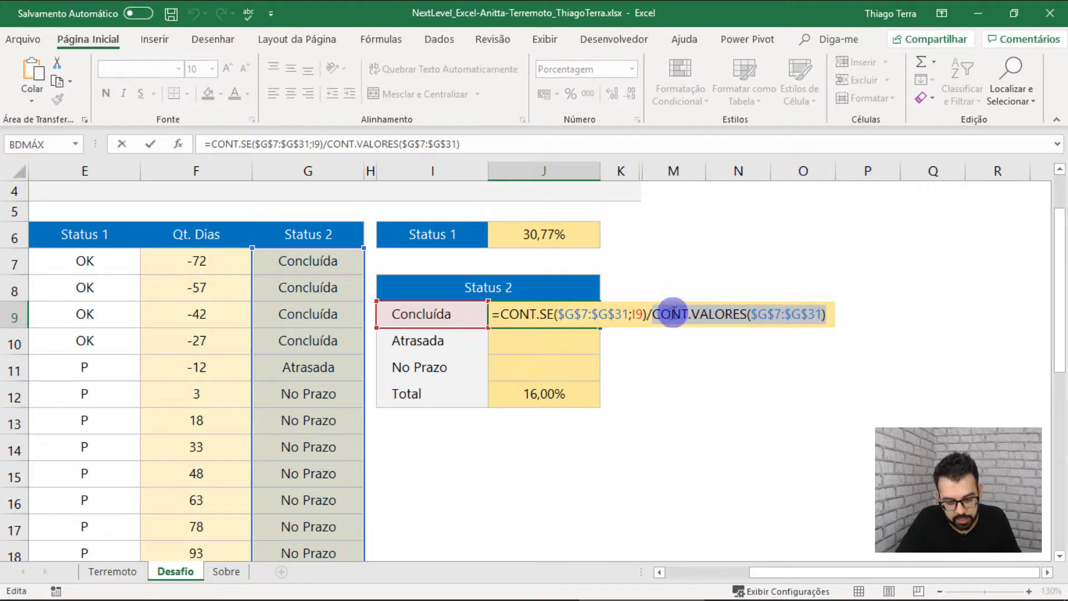
pyautogui.moveTo(653, 315); pyautogui.dragTo(866, 313)
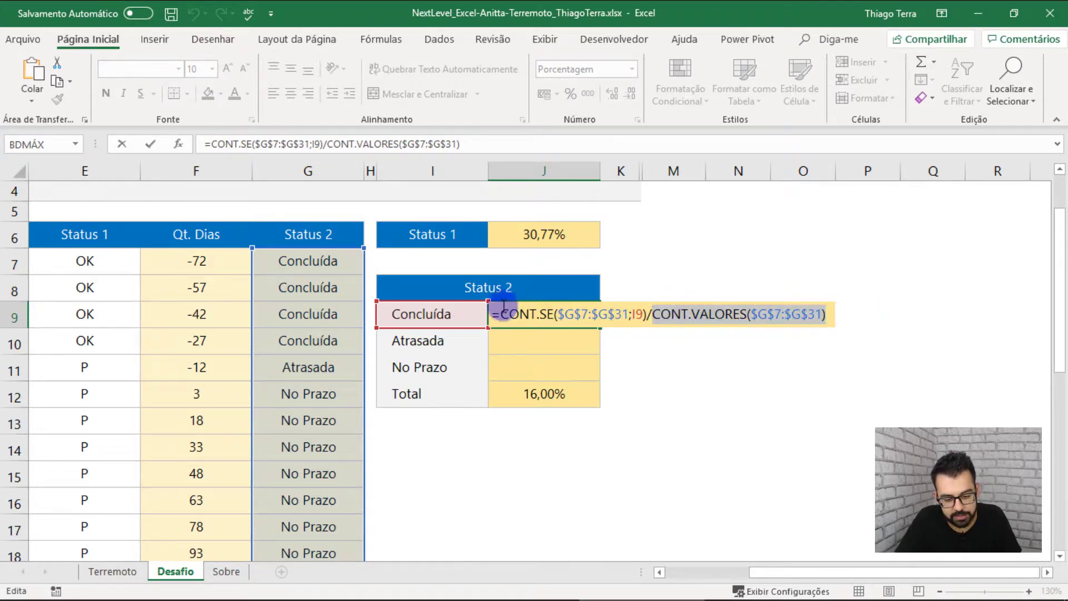
pyautogui.moveTo(501, 316); pyautogui.dragTo(660, 316)
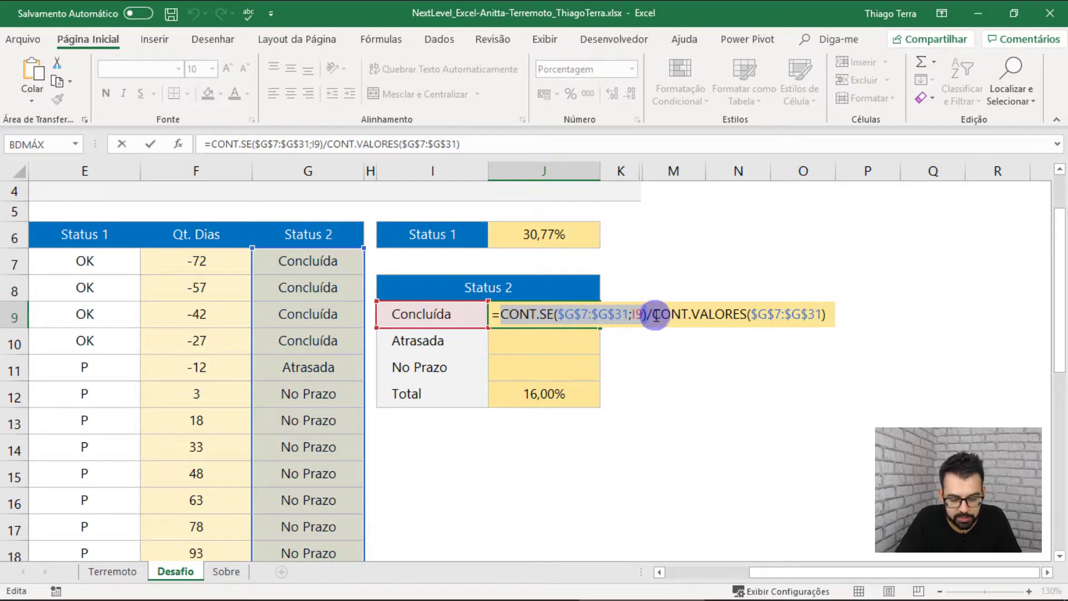
pyautogui.press('Escape')
pyautogui.click(674, 312)
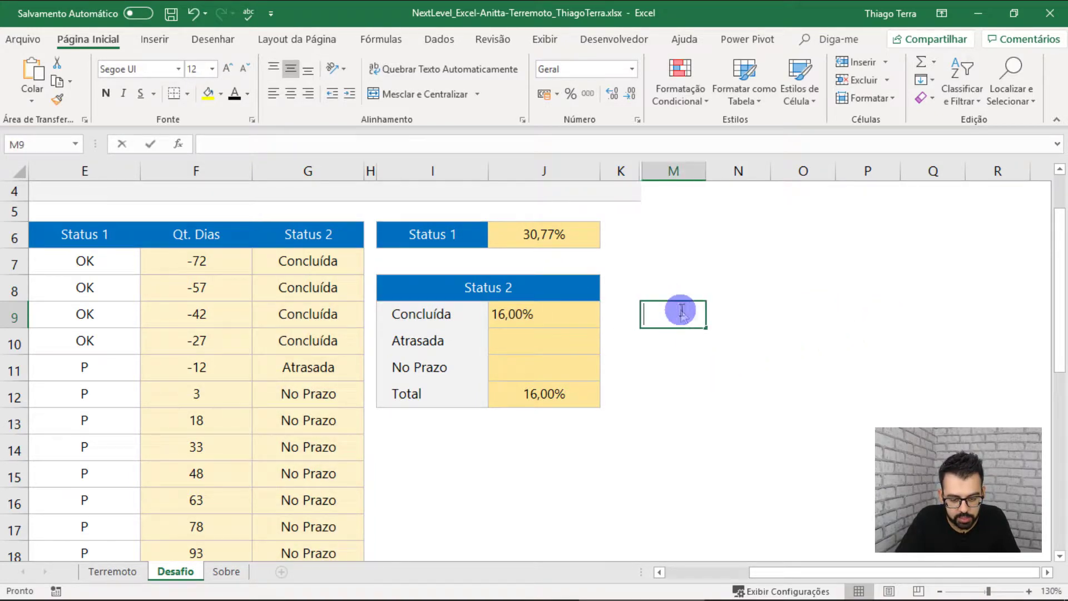
# Step: Paste the CONT.VALORES expression into M9 as a test, showing 25, and inspect G20's formula
pyautogui.hotkey('ctrl', 'v')
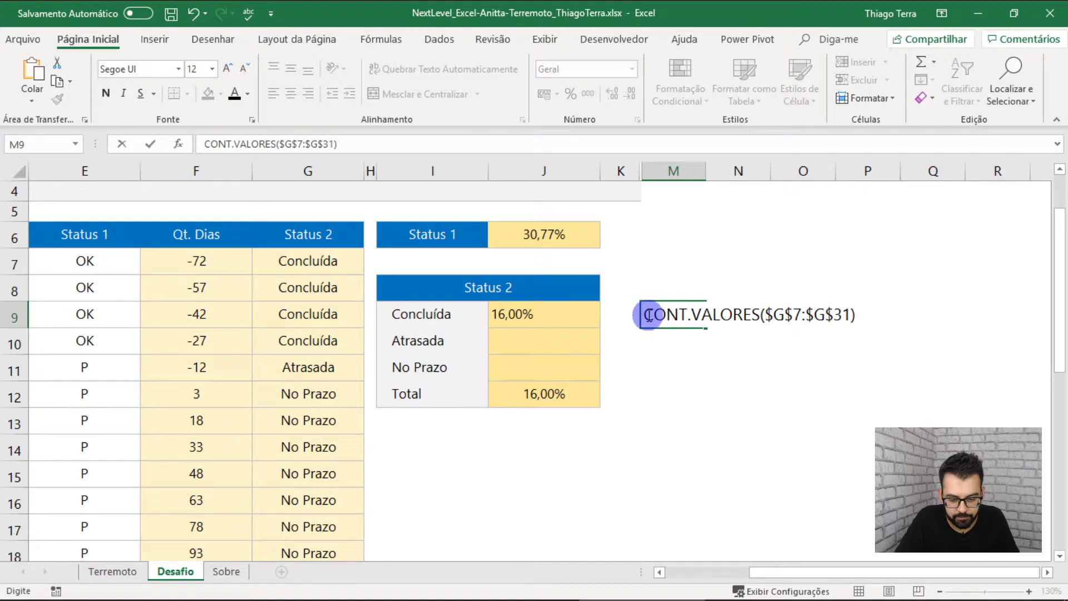
pyautogui.write('=')
pyautogui.press('Return')
pyautogui.click(644, 309)
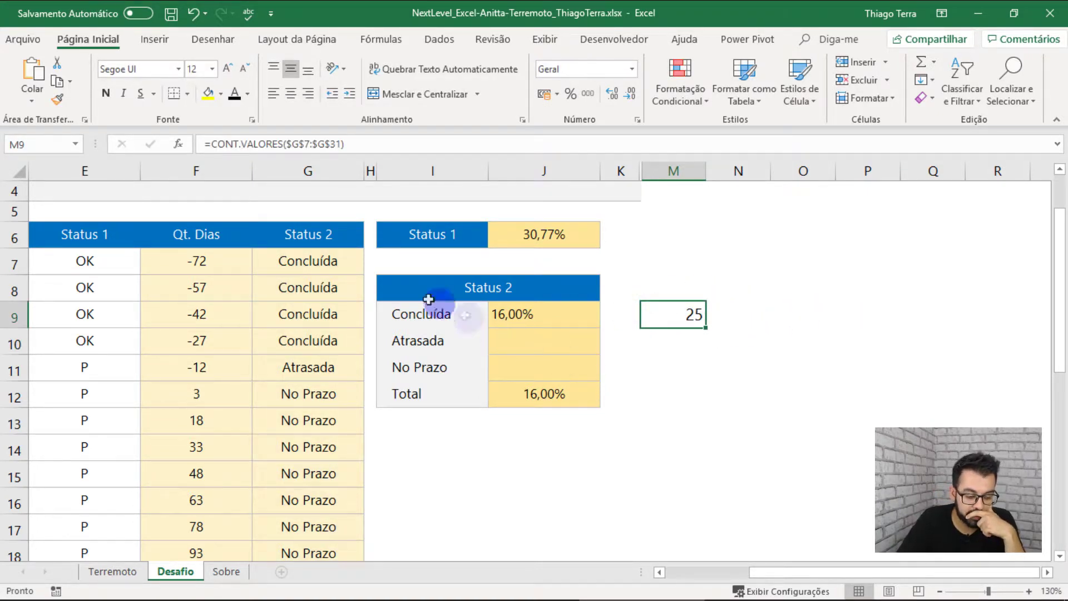
pyautogui.moveTo(315, 261); pyautogui.dragTo(309, 517)
pyautogui.click(312, 428)
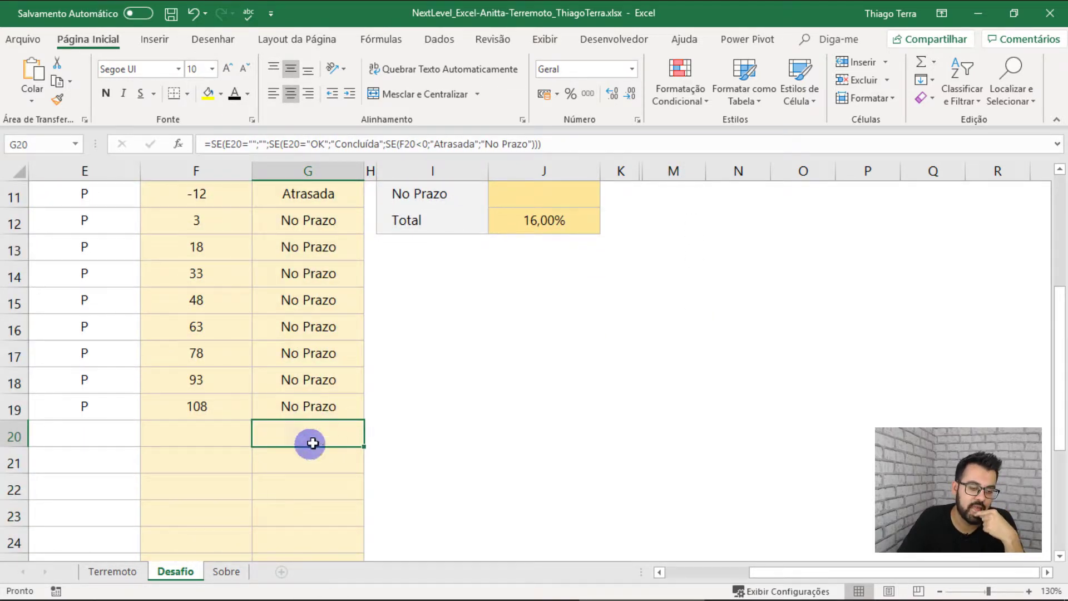
pyautogui.click(260, 145)
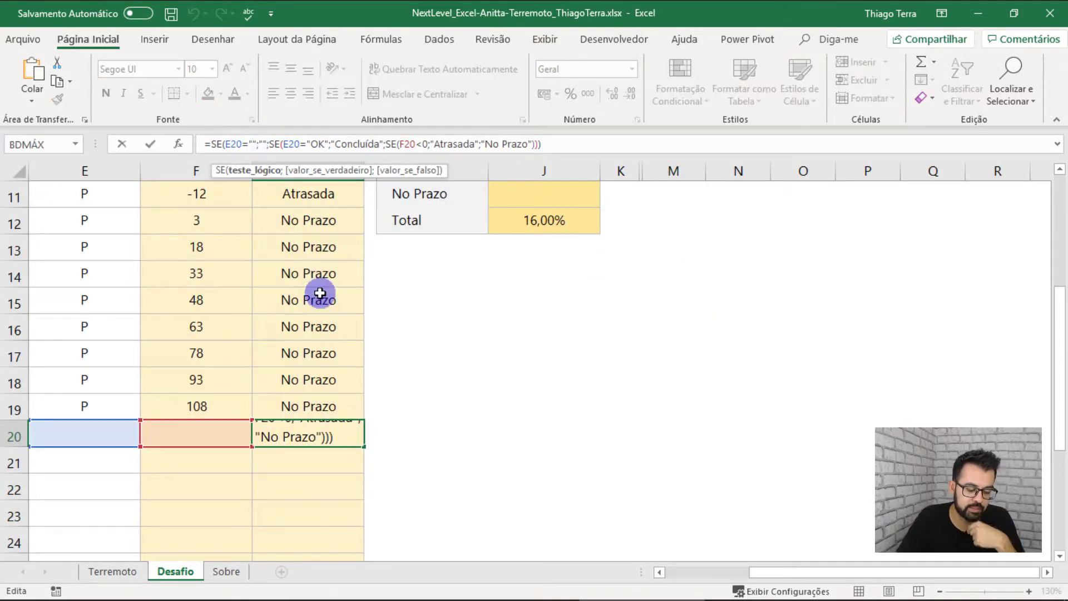
pyautogui.press('Escape')
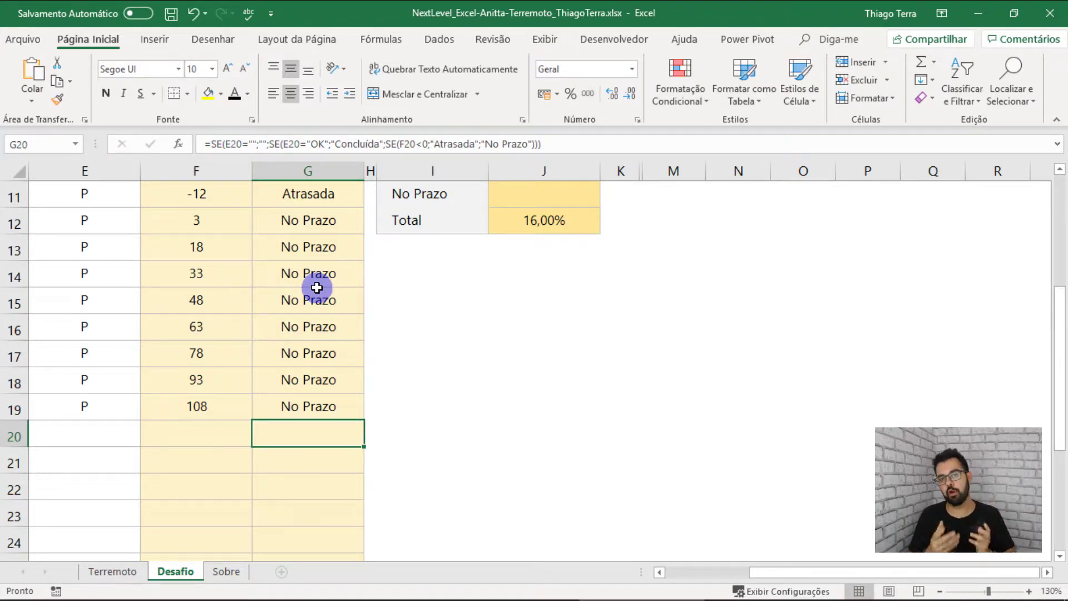
pyautogui.scroll(-1, 329, 323)
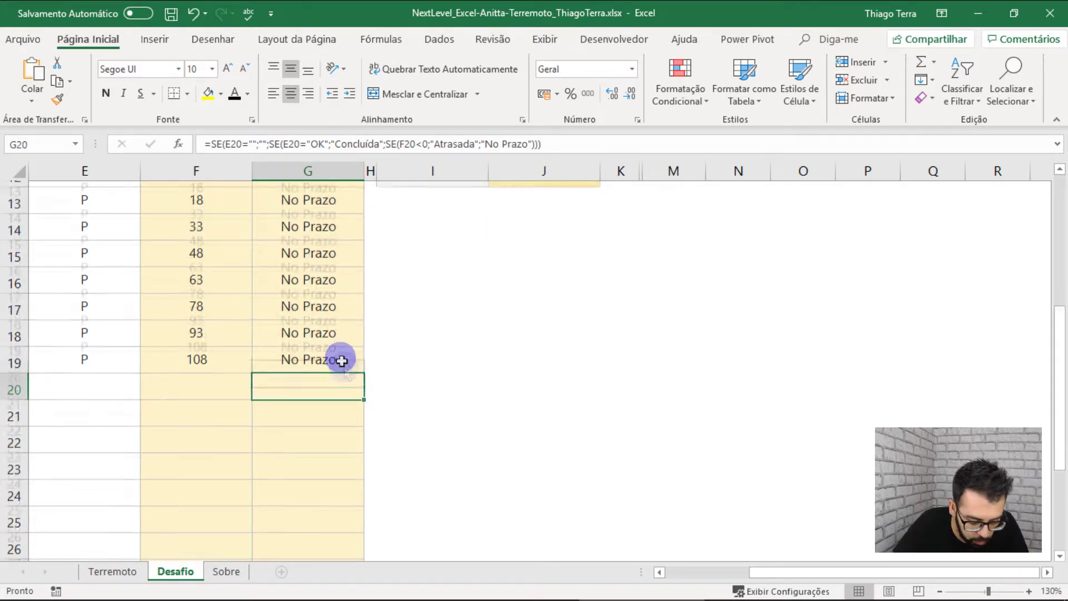
pyautogui.scroll(-1, 317, 367)
pyautogui.scroll(-2, 311, 376)
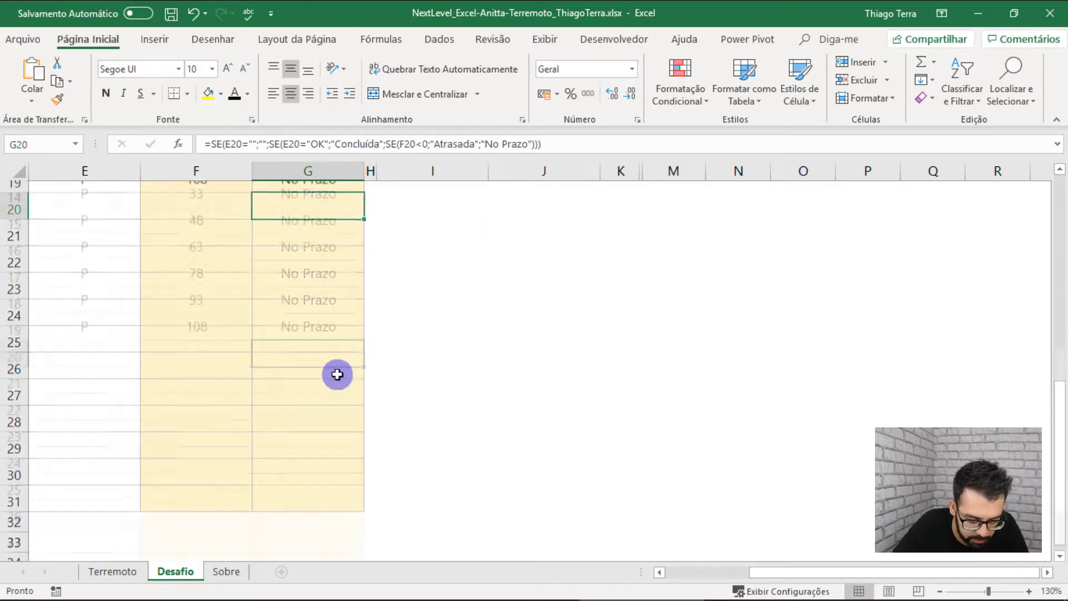
pyautogui.scroll(4, 338, 375)
# Step: Count the 12 blank Status 2 cells in M10 with =CONTAR.VAZIO(G7:G31)
pyautogui.click(696, 239)
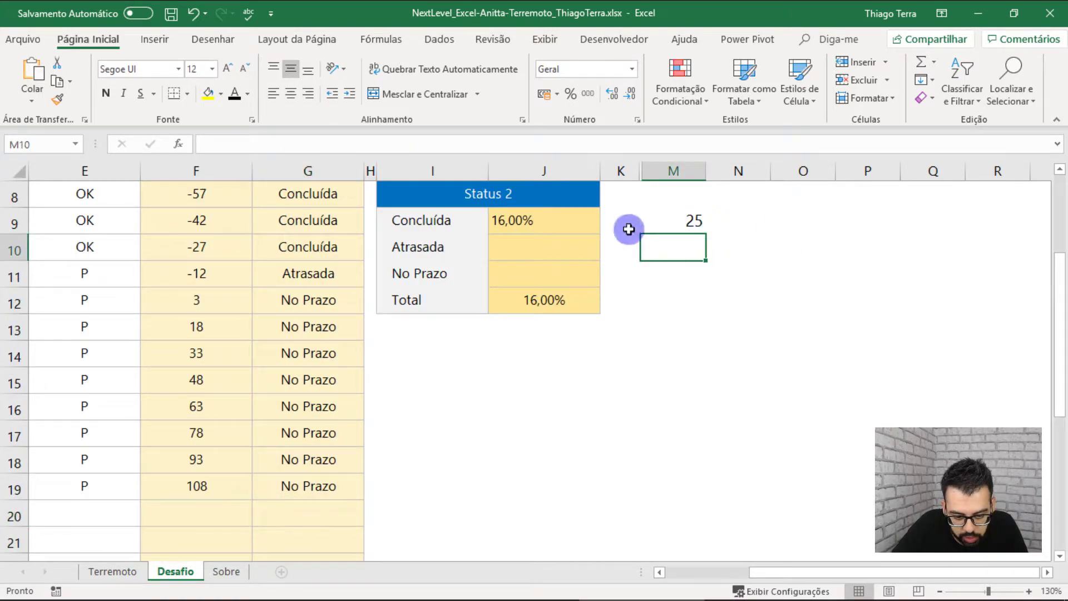
pyautogui.write('=')
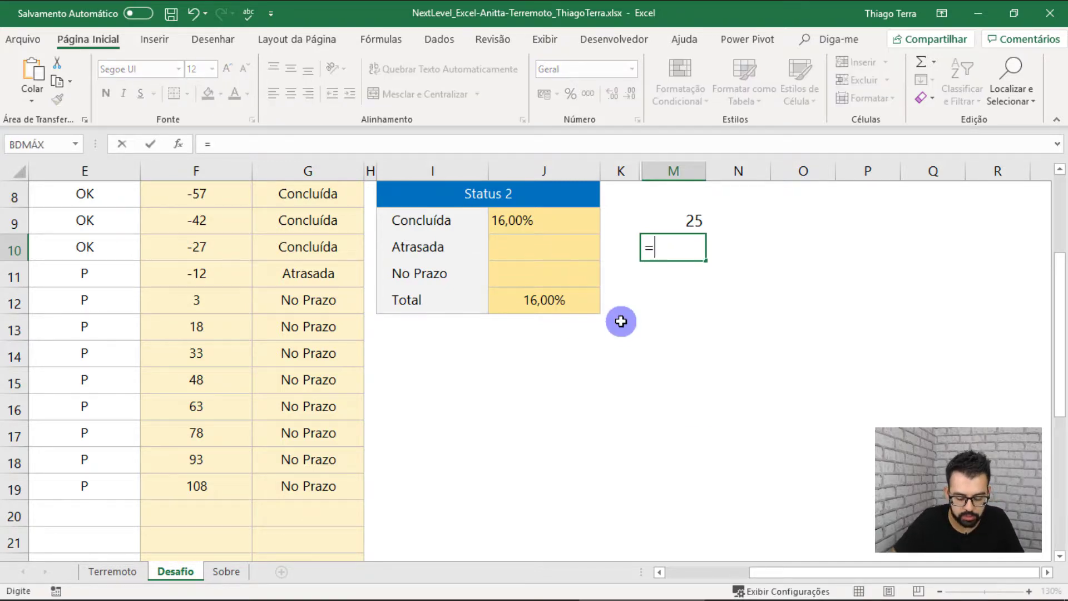
pyautogui.write('cont')
pyautogui.press('Down')
pyautogui.press('Down')
pyautogui.press('Down')
pyautogui.press('Down')
pyautogui.press('Down')
pyautogui.press('Tab')
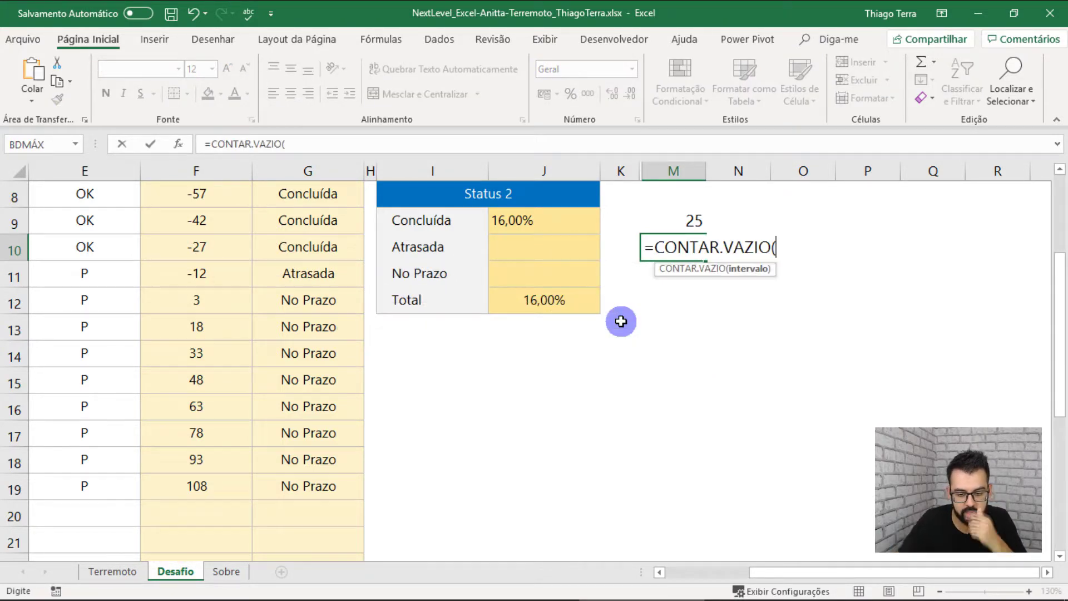
pyautogui.scroll(1, 350, 289)
pyautogui.moveTo(339, 253); pyautogui.dragTo(331, 509)
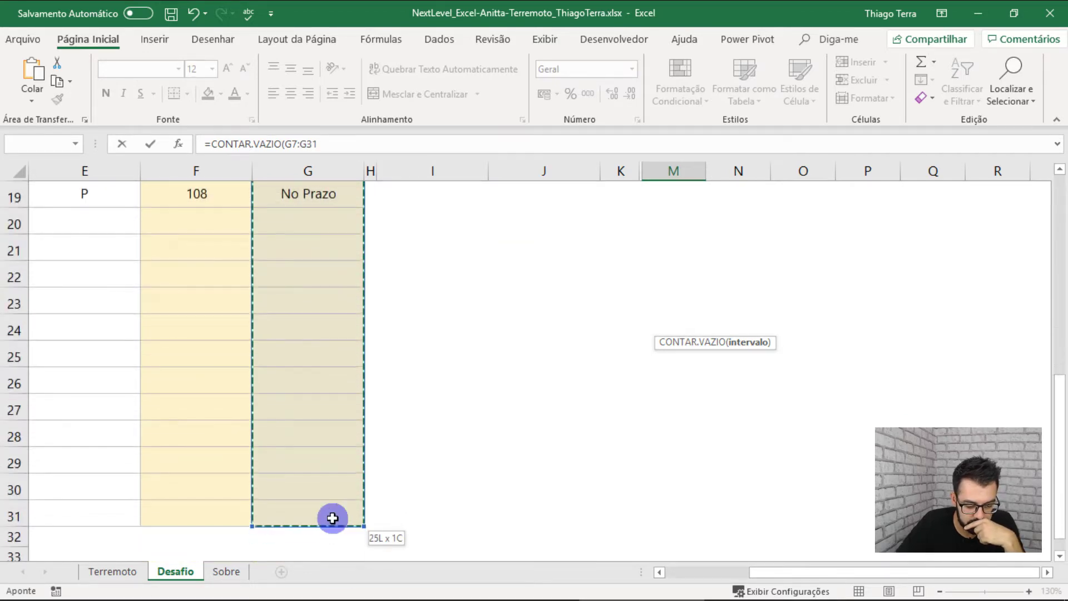
pyautogui.moveTo(331, 508); pyautogui.dragTo(331, 512)
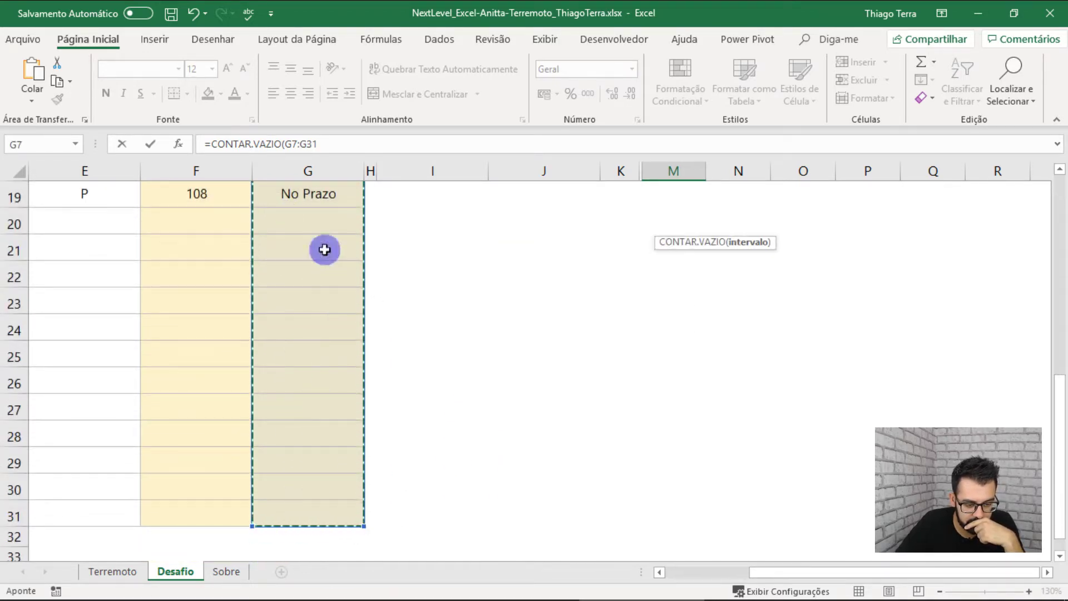
pyautogui.write(')')
pyautogui.press('Return')
pyautogui.press('Up')
# Step: Enter =M9-M10 in M11, giving 13, and centre the helper counts M9:M11
pyautogui.click(678, 248)
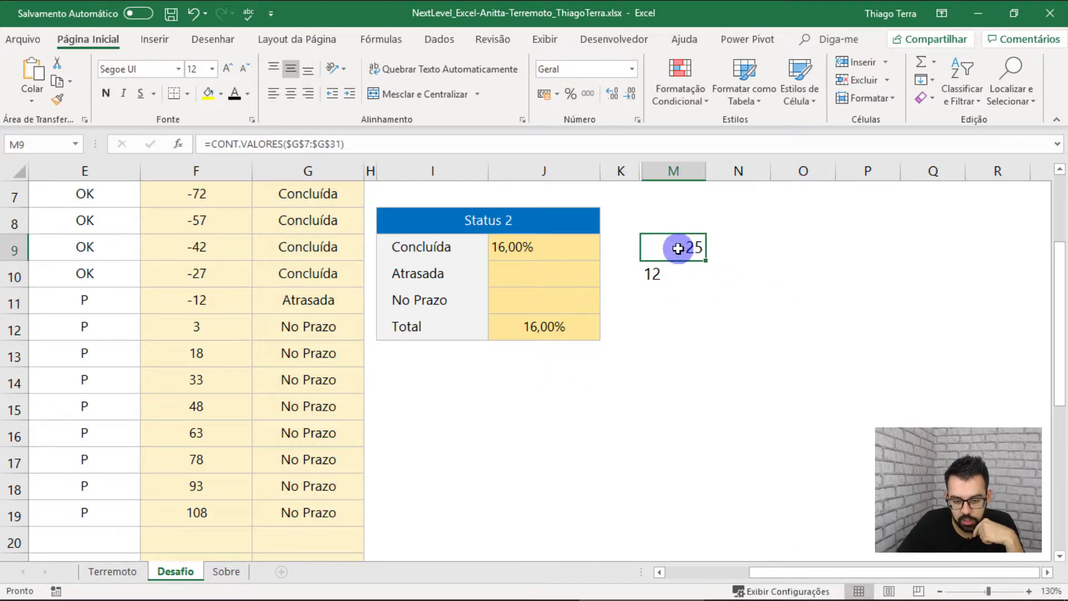
pyautogui.click(290, 92)
pyautogui.click(662, 297)
pyautogui.write('=')
pyautogui.click(676, 249)
pyautogui.write('-')
pyautogui.click(673, 271)
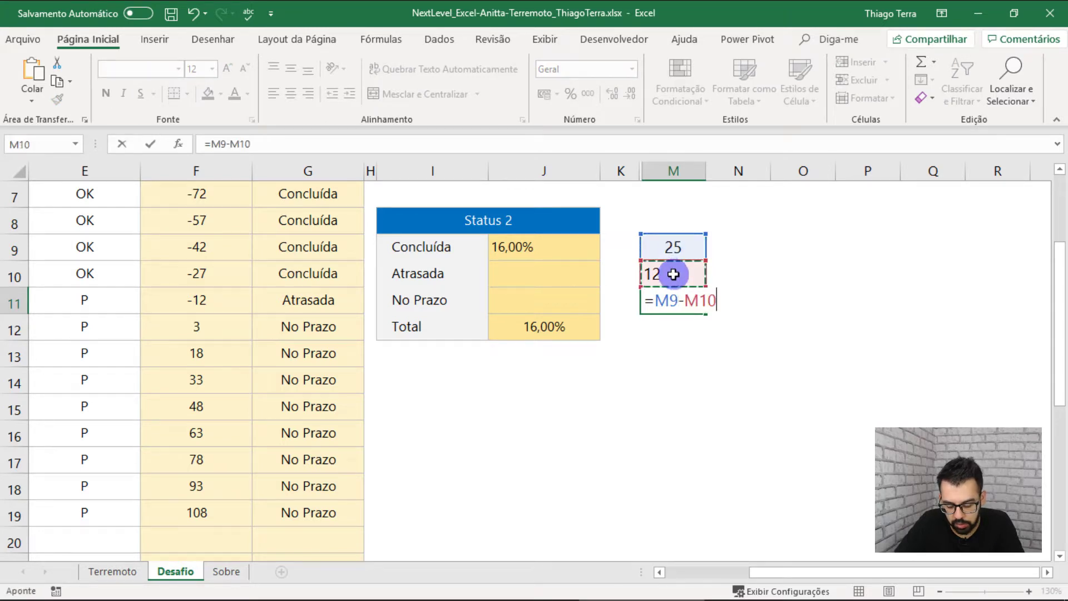
pyautogui.press('Return')
pyautogui.moveTo(671, 306); pyautogui.dragTo(673, 222)
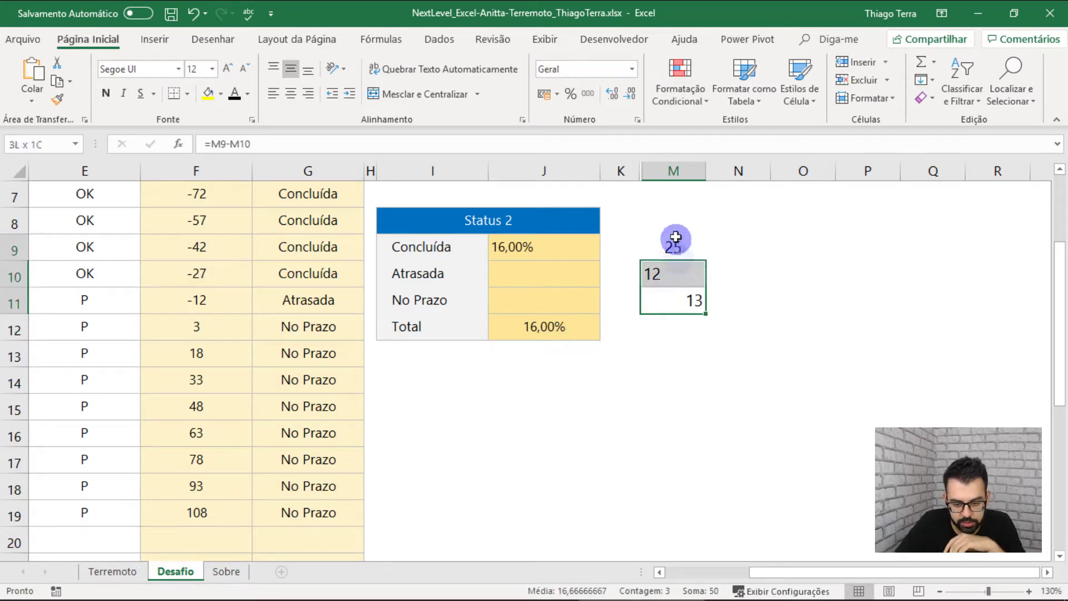
pyautogui.click(297, 95)
pyautogui.click(684, 302)
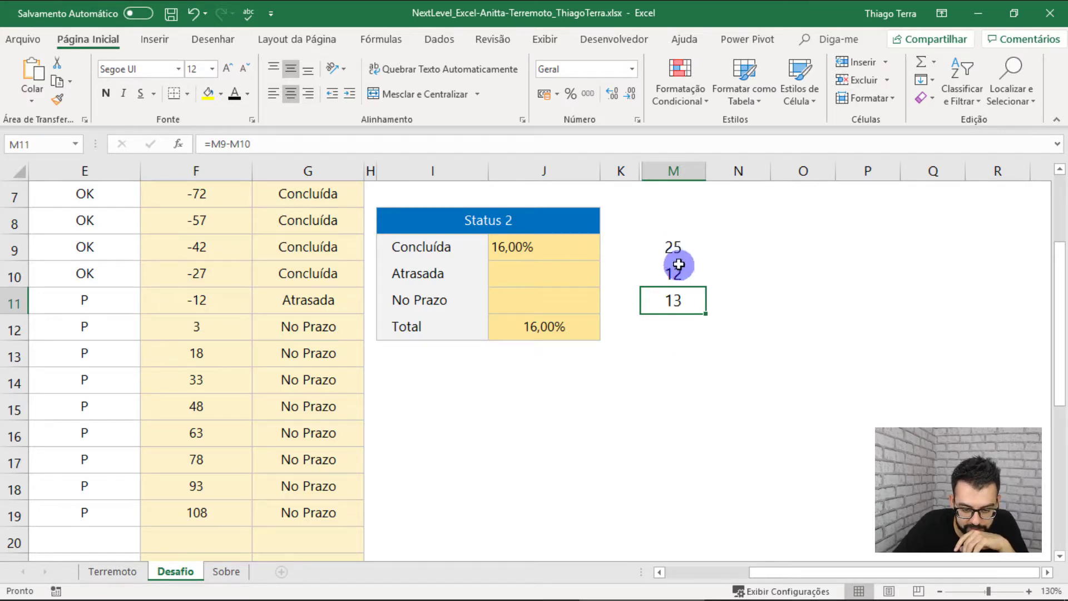
pyautogui.doubleClick(534, 246)
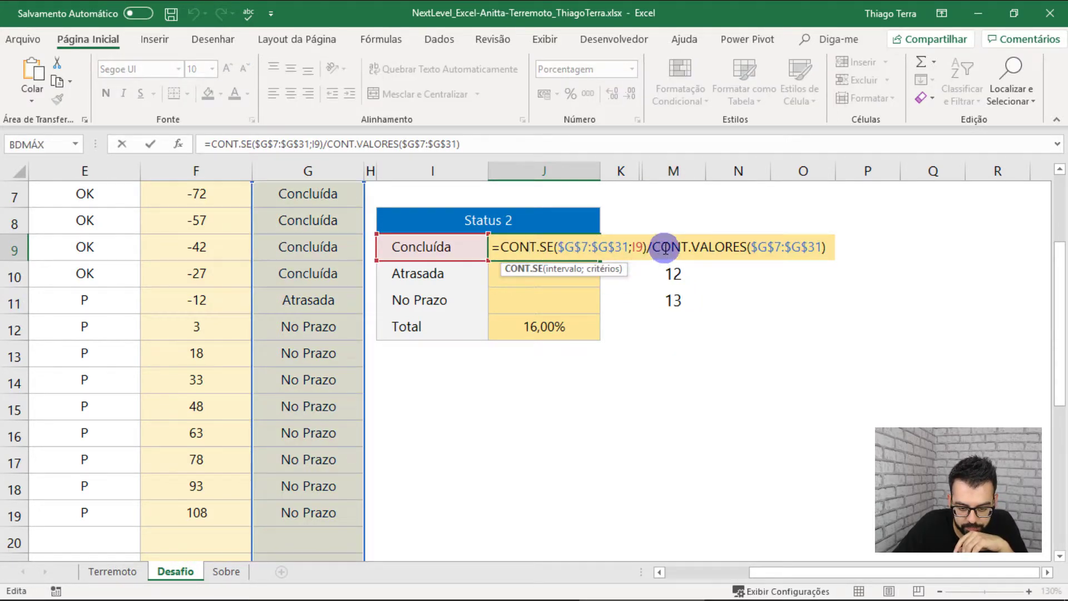
# Step: Subtract CONTAR.VAZIO($G$7:$G$31) from the CONT.VALORES divisor in J9's formula
pyautogui.click(649, 246)
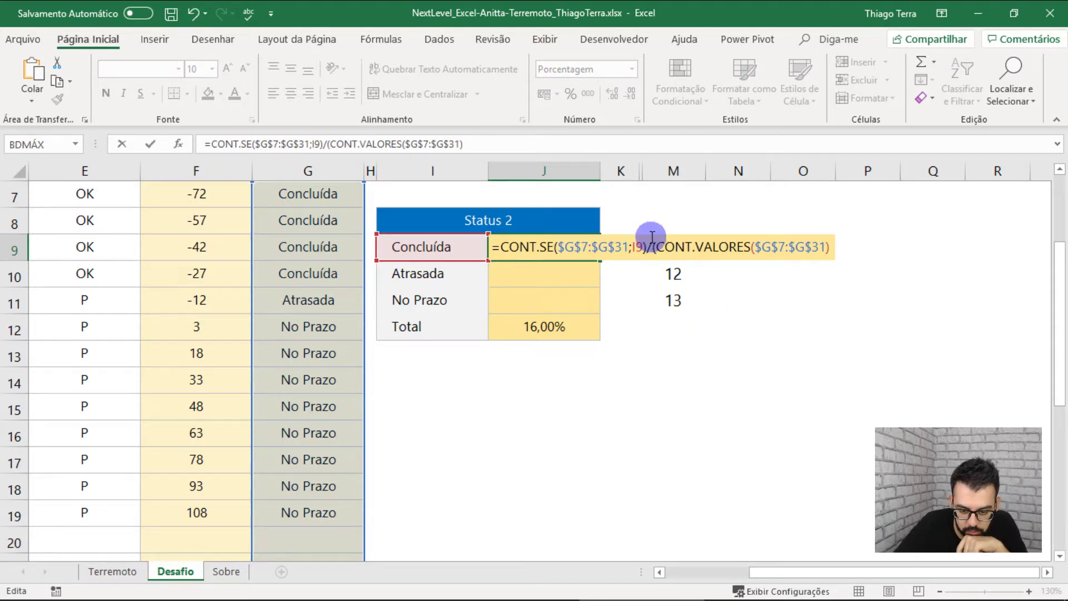
pyautogui.click(797, 244)
pyautogui.write('-')
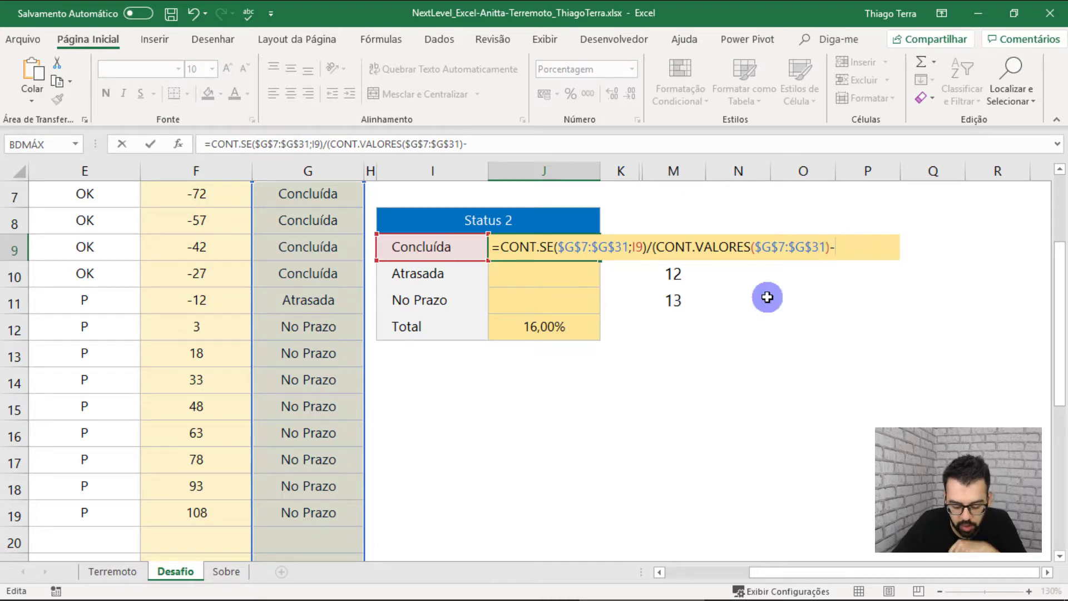
pyautogui.write('cont')
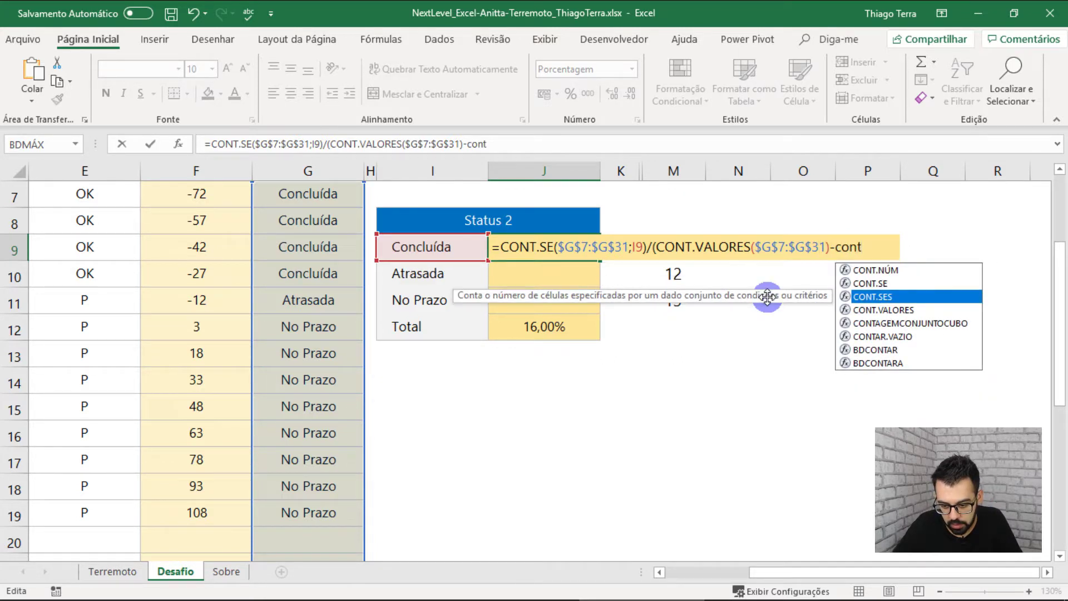
pyautogui.press('Down')
pyautogui.press('Down')
pyautogui.press('Down')
pyautogui.press('Tab')
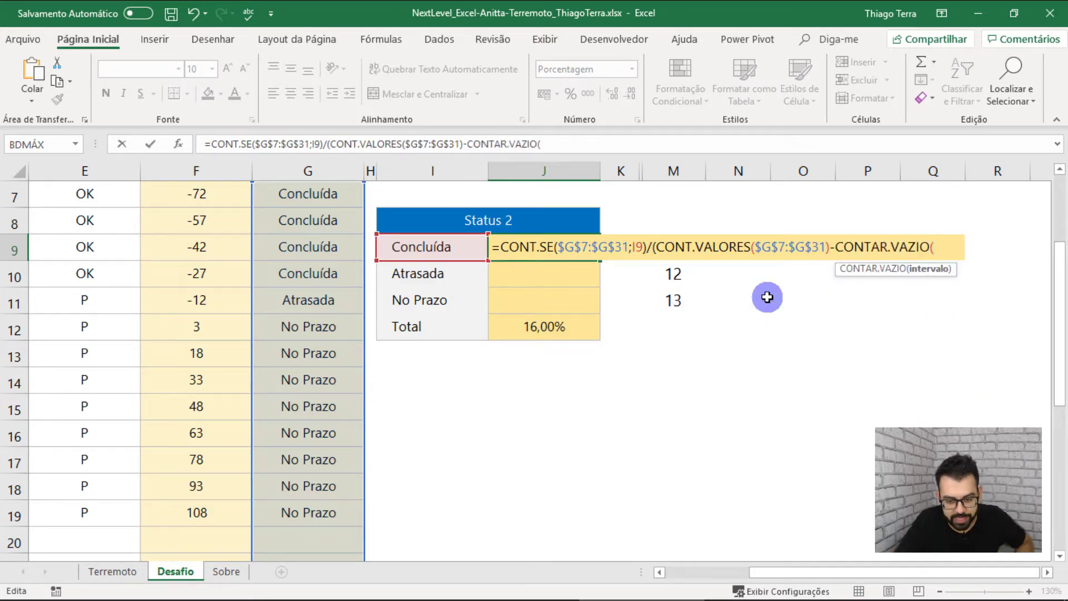
pyautogui.moveTo(345, 195); pyautogui.dragTo(309, 595)
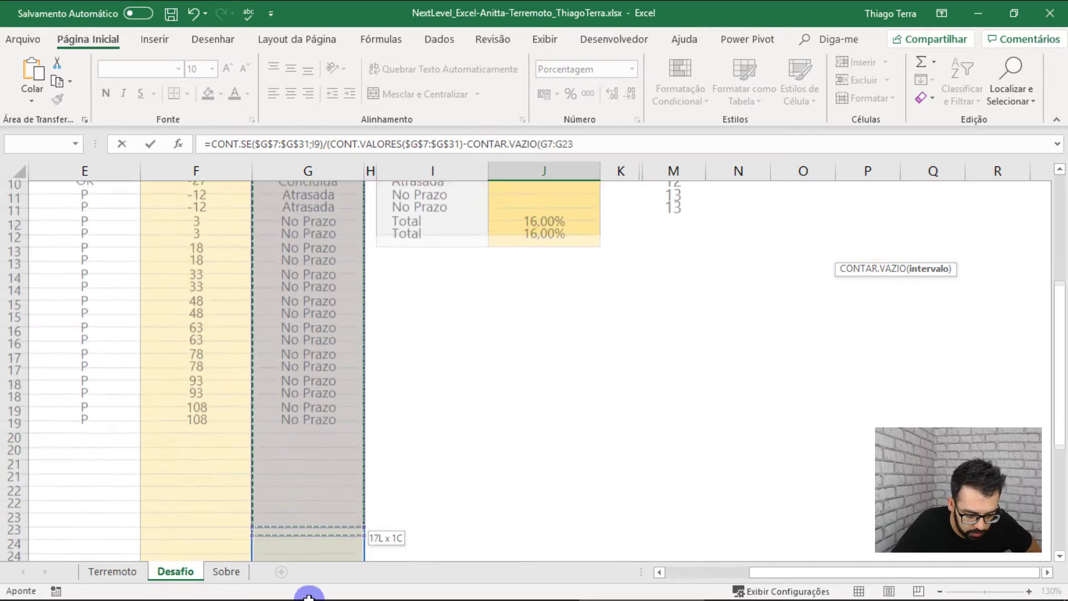
pyautogui.moveTo(309, 596); pyautogui.dragTo(318, 519)
pyautogui.press('F4')
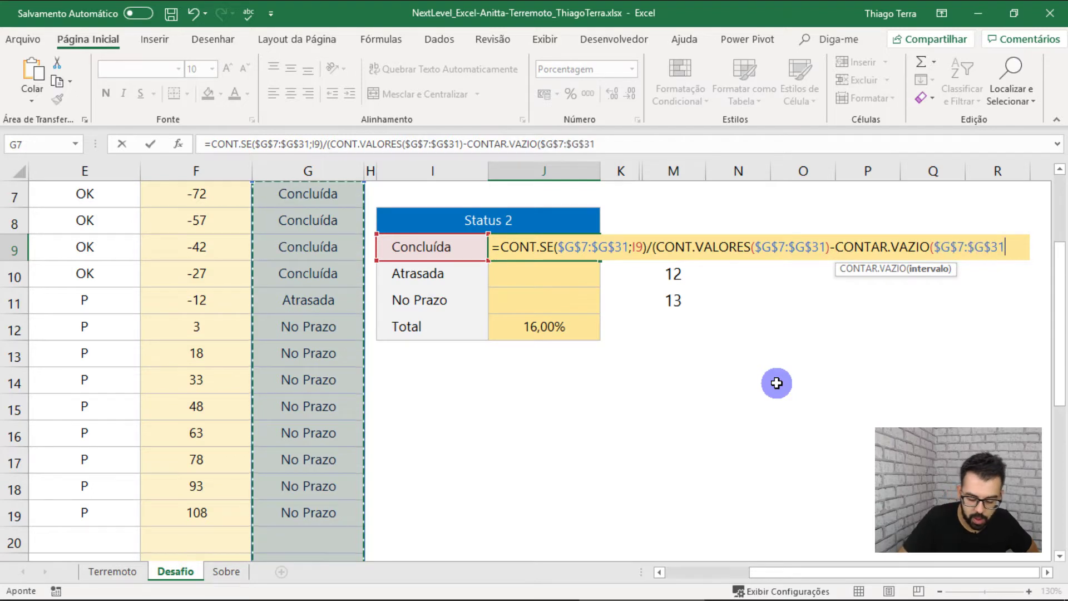
pyautogui.write(')')
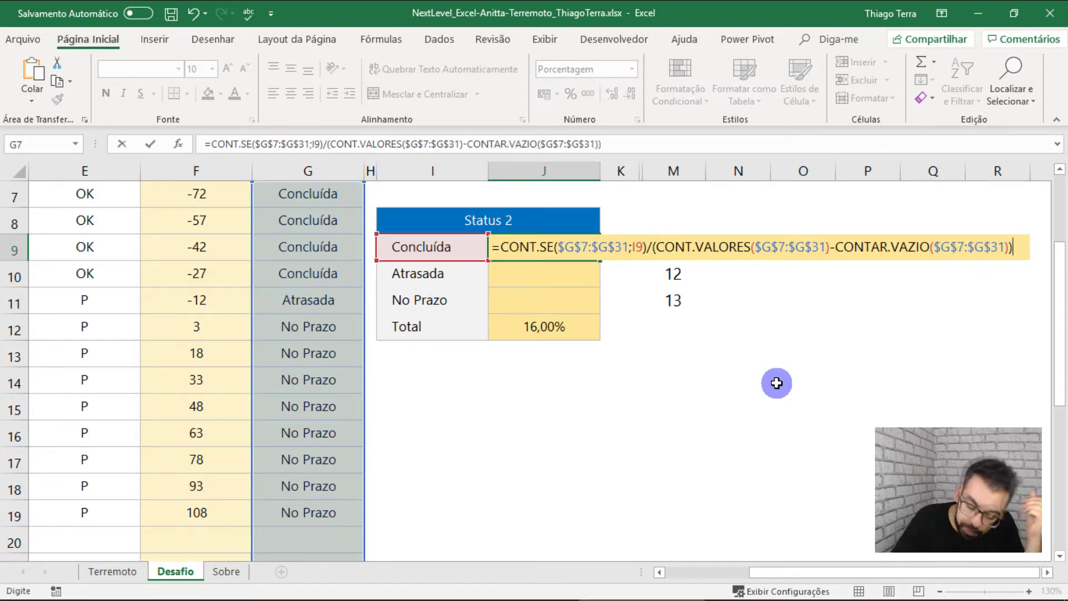
# Step: Review the numerator and divisor parts, then commit J9 so Concluída shows 30,77%
pyautogui.moveTo(658, 247); pyautogui.dragTo(827, 249)
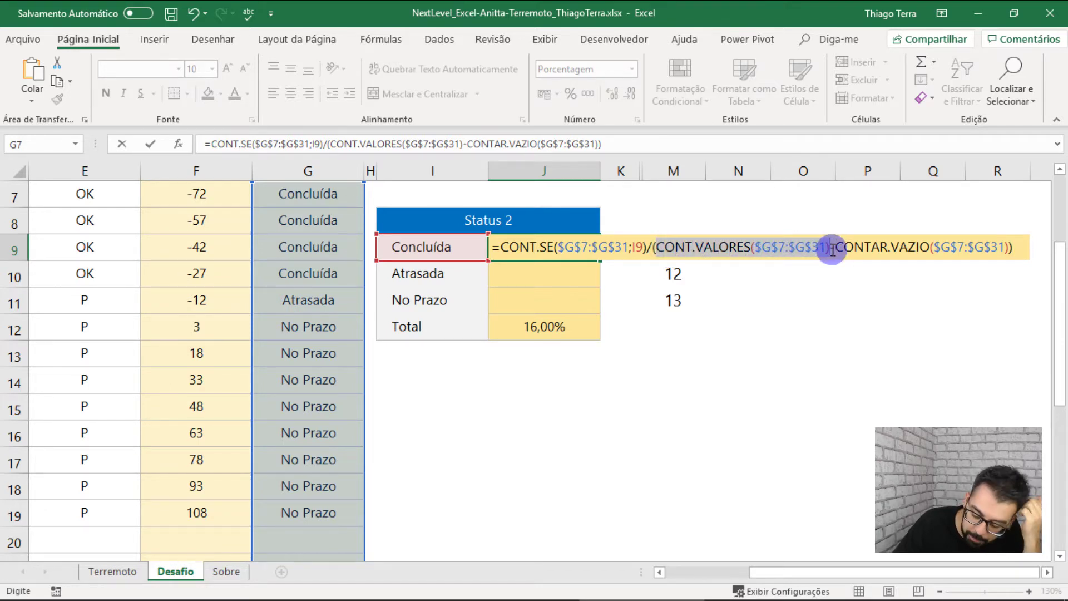
pyautogui.click(655, 247)
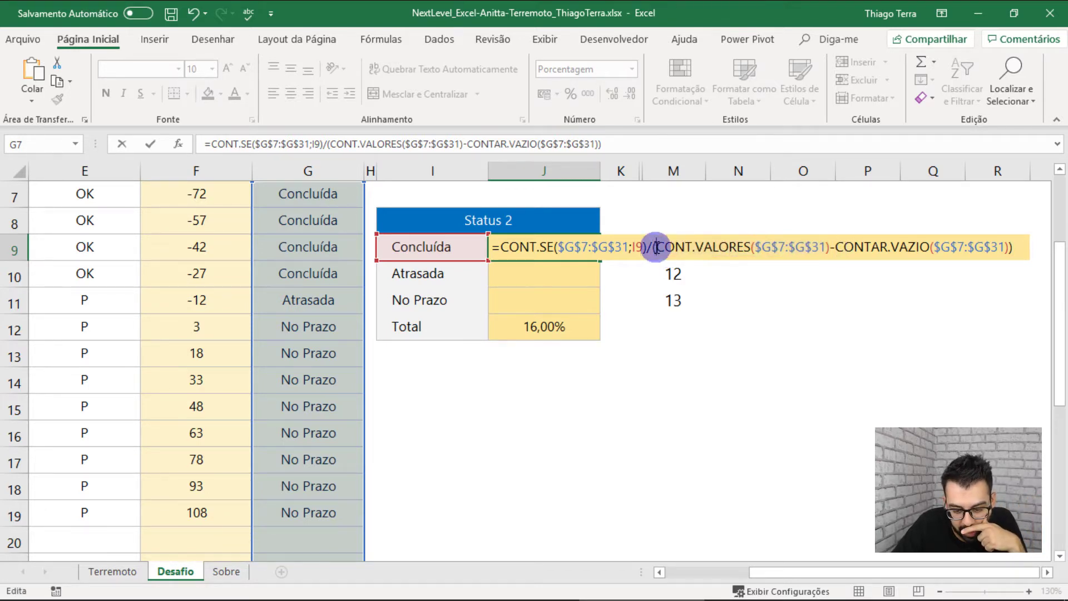
pyautogui.moveTo(658, 247); pyautogui.dragTo(828, 246)
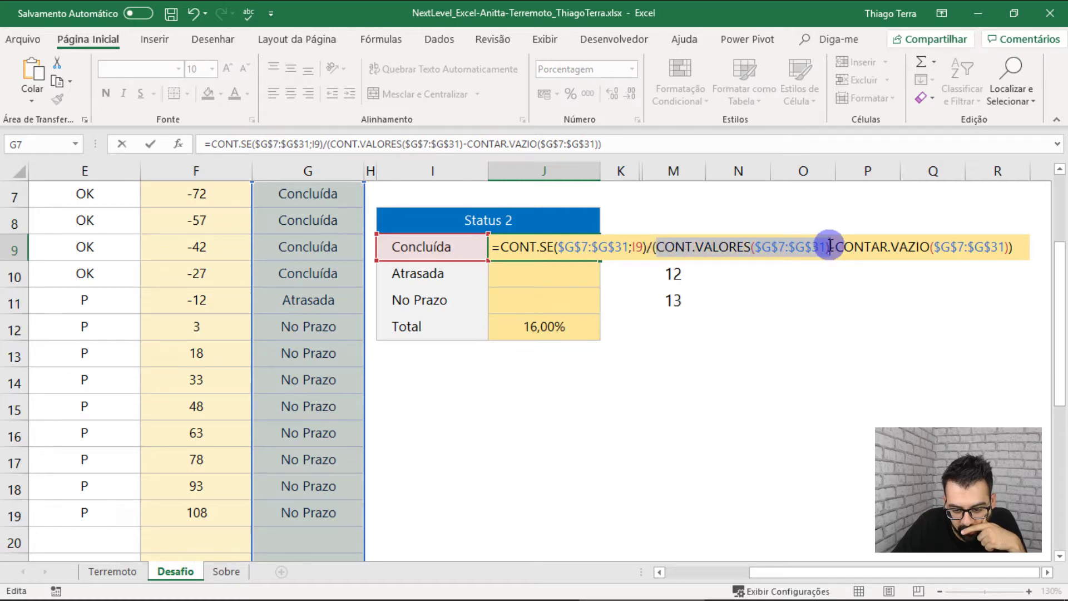
pyautogui.moveTo(836, 247); pyautogui.dragTo(988, 245)
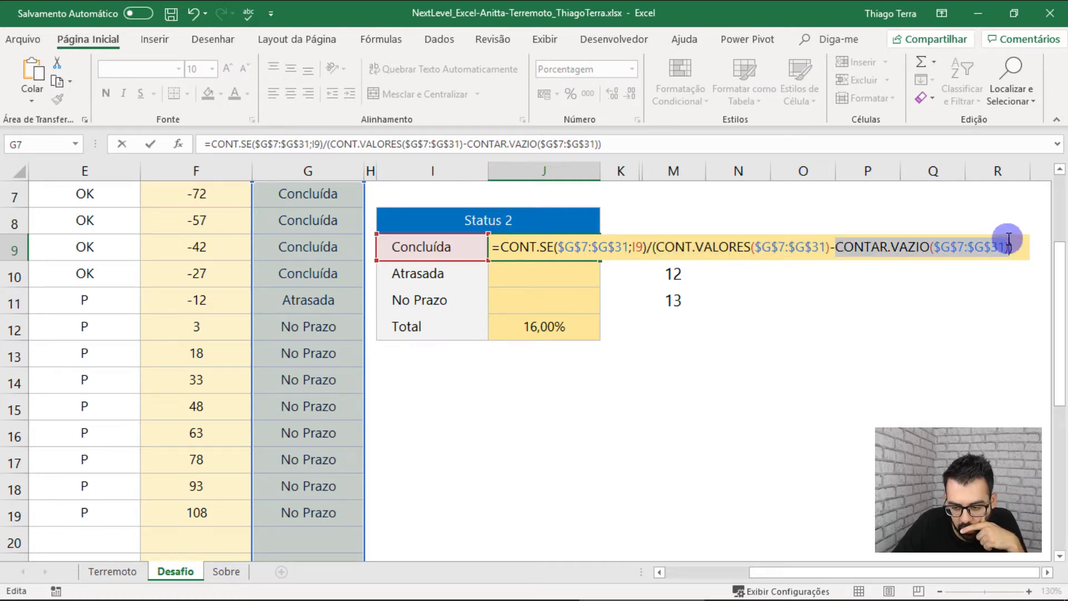
pyautogui.click(832, 248)
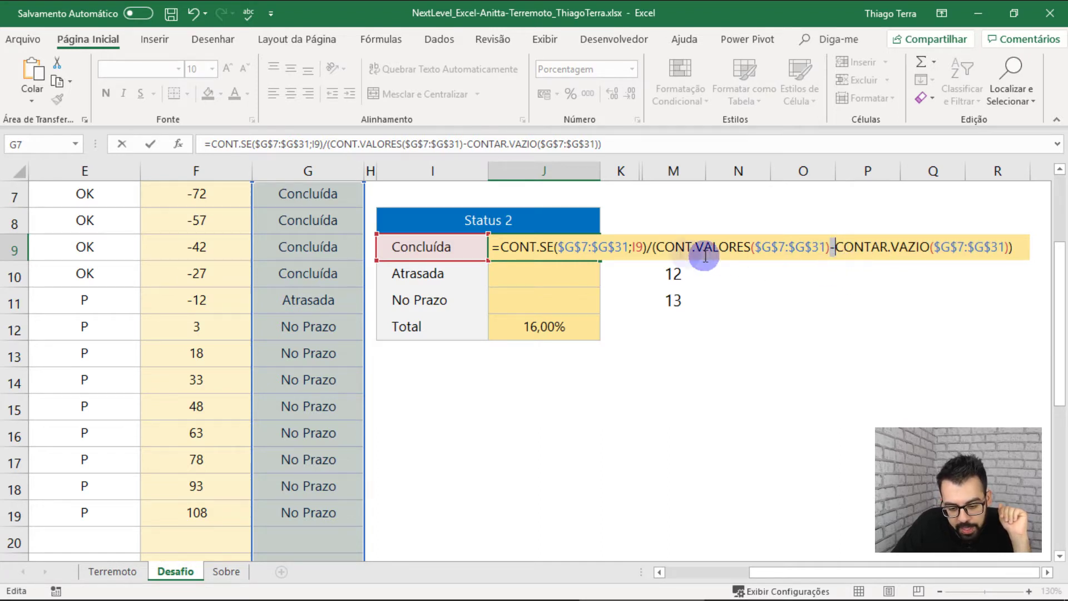
pyautogui.moveTo(645, 245); pyautogui.dragTo(508, 248)
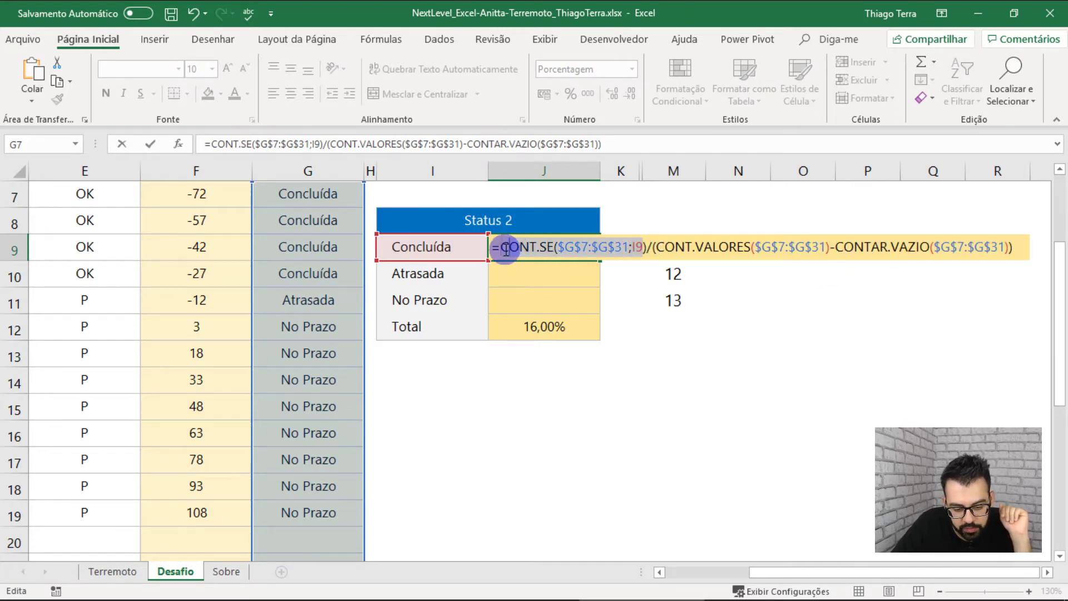
pyautogui.click(655, 248)
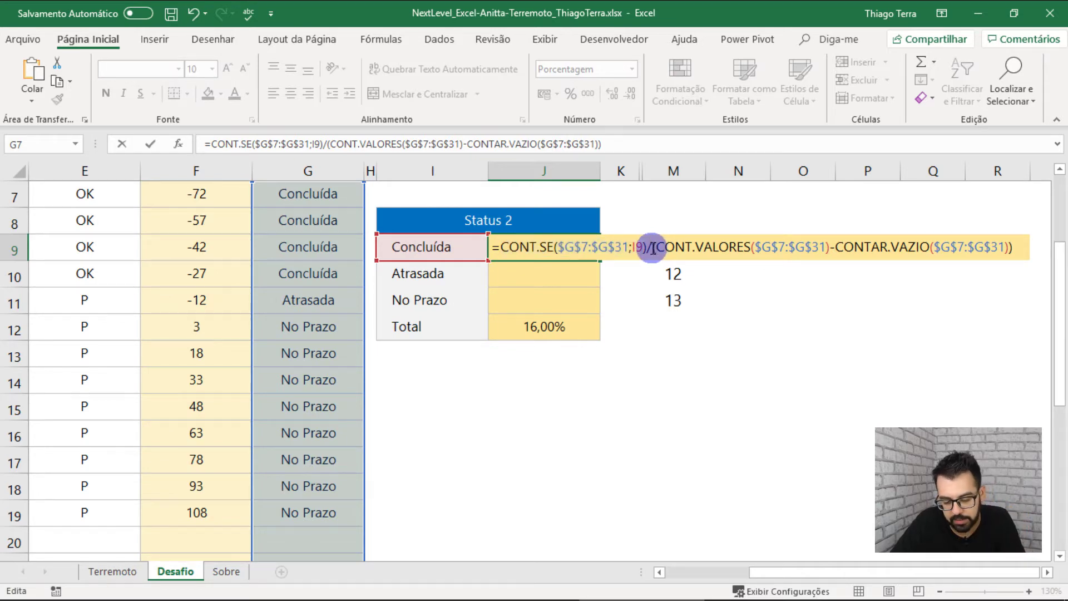
pyautogui.press('Return')
pyautogui.click(536, 248)
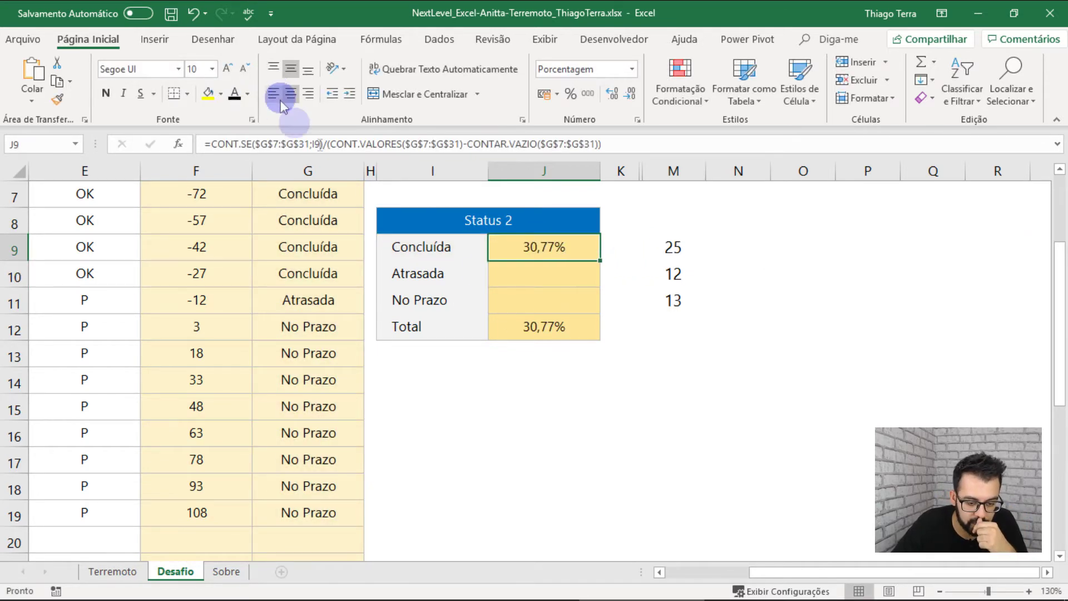
# Step: Copy J9's formula down to Atrasada and No Prazo and remove the M8:M12 helper counts
pyautogui.scroll(1, 602, 321)
pyautogui.moveTo(601, 329); pyautogui.dragTo(602, 370)
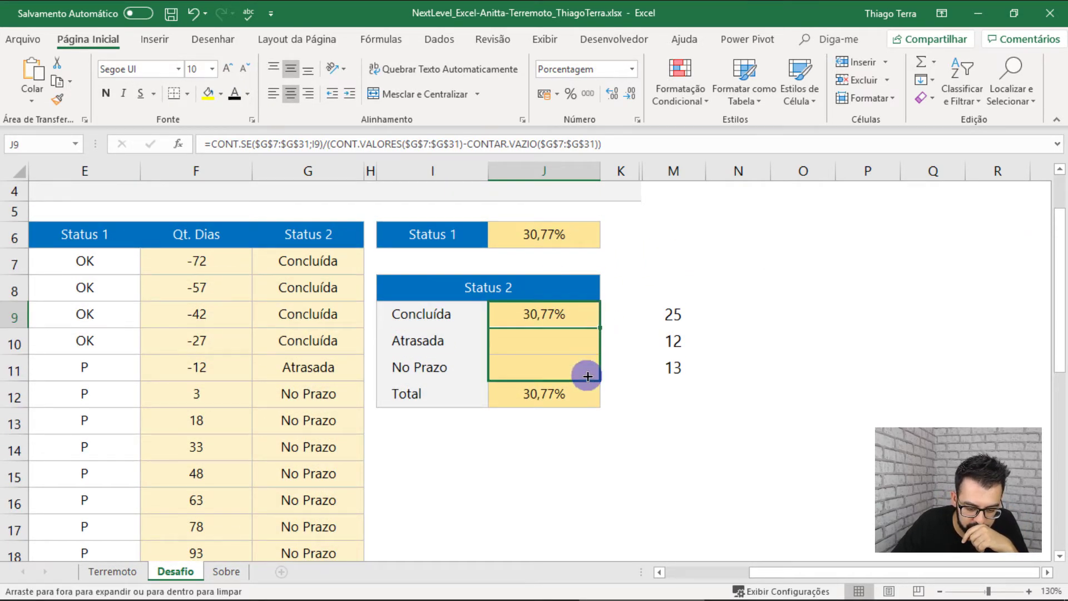
pyautogui.moveTo(673, 288); pyautogui.dragTo(678, 387)
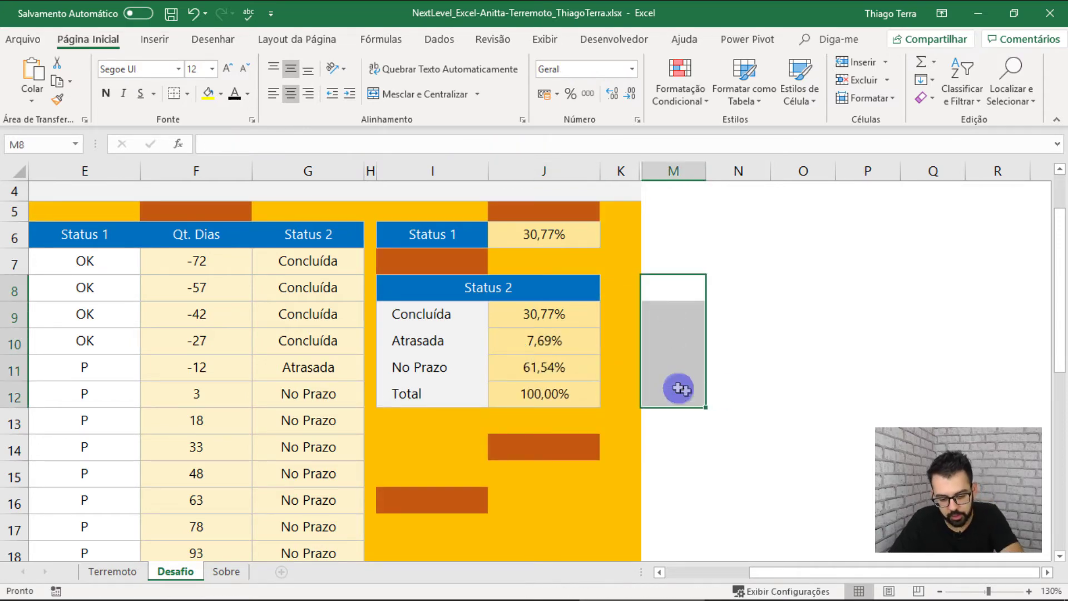
pyautogui.click(723, 392)
# Step: Total the Status 2 percentages in J12 with =SOMA(J9:J11), giving 100,00%
pyautogui.click(562, 392)
pyautogui.write('=SOMA(')
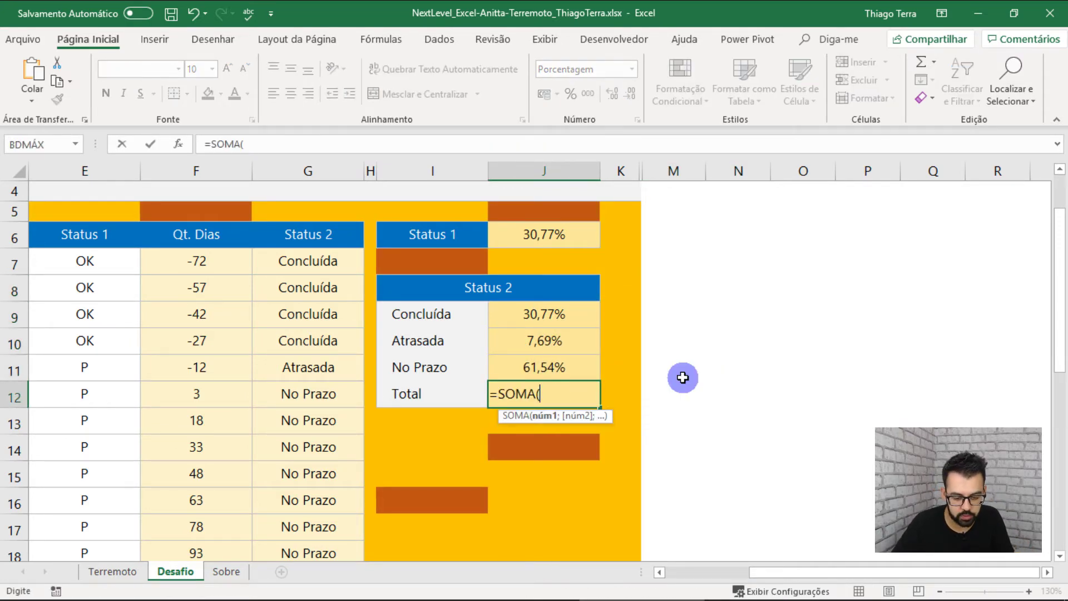
pyautogui.press('Up')
pyautogui.hotkey('shift', 'Up')
pyautogui.hotkey('shift', 'Up')
pyautogui.press('Return')
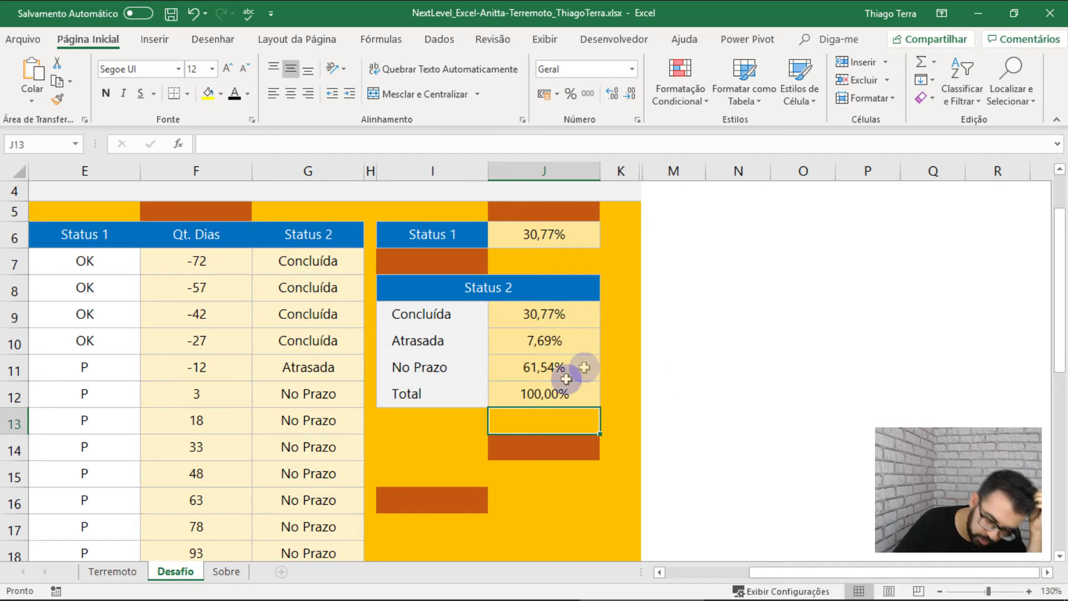
pyautogui.click(695, 348)
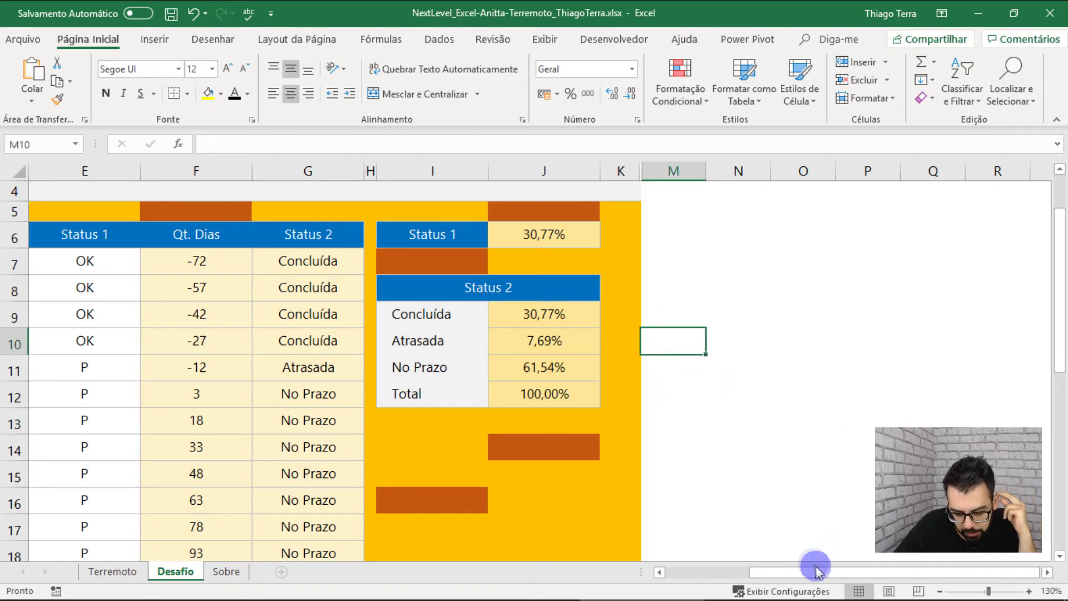
pyautogui.moveTo(814, 569); pyautogui.dragTo(675, 569)
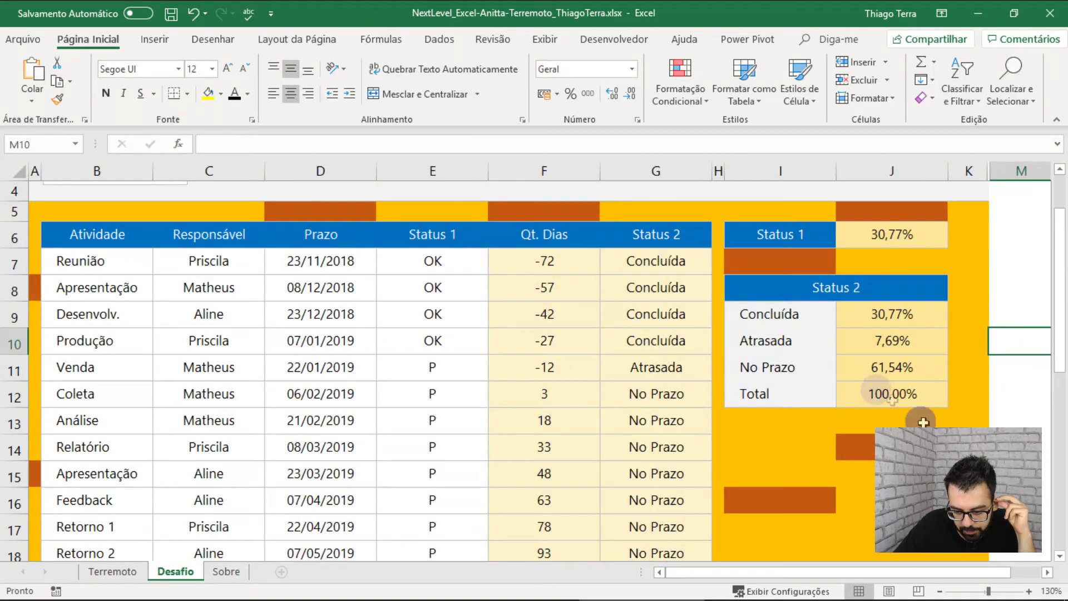
pyautogui.scroll(-1, 892, 396)
pyautogui.scroll(-1, 890, 378)
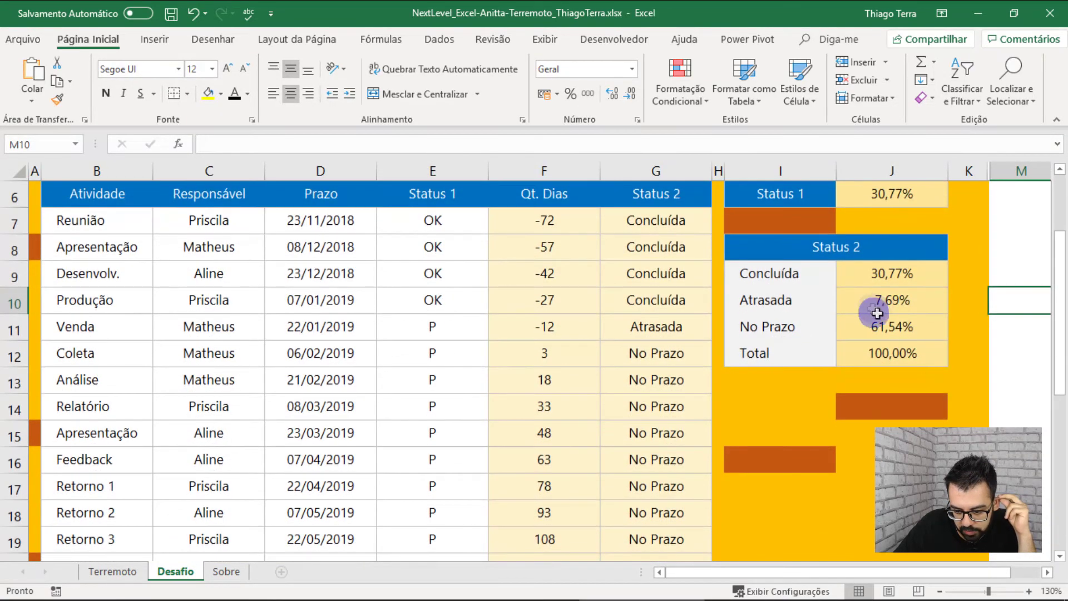
# Step: Go to the Terremoto sheet with the challenge banner and images
pyautogui.click(108, 573)
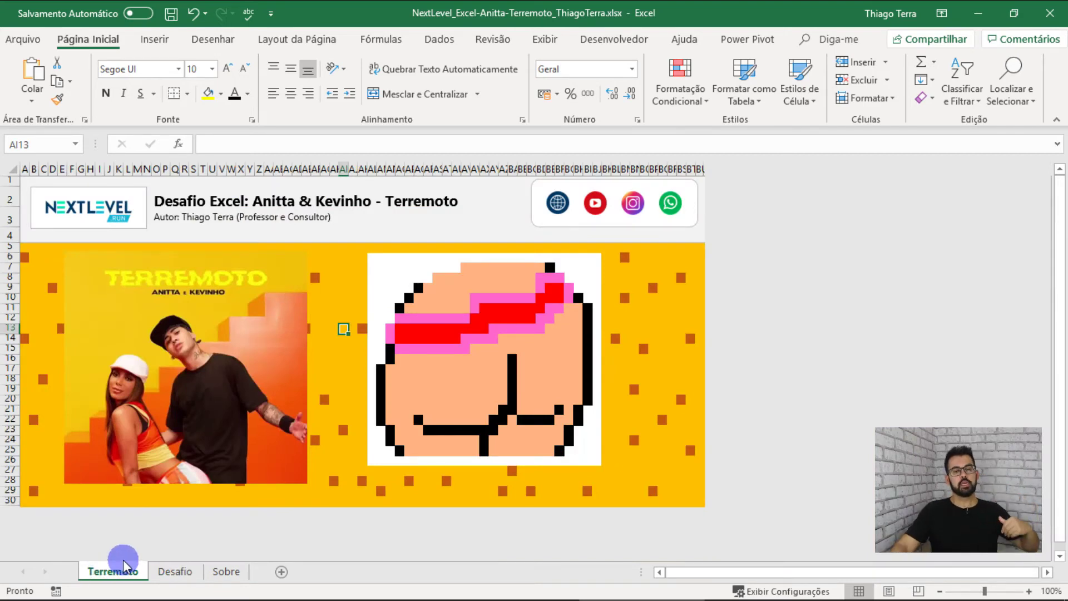